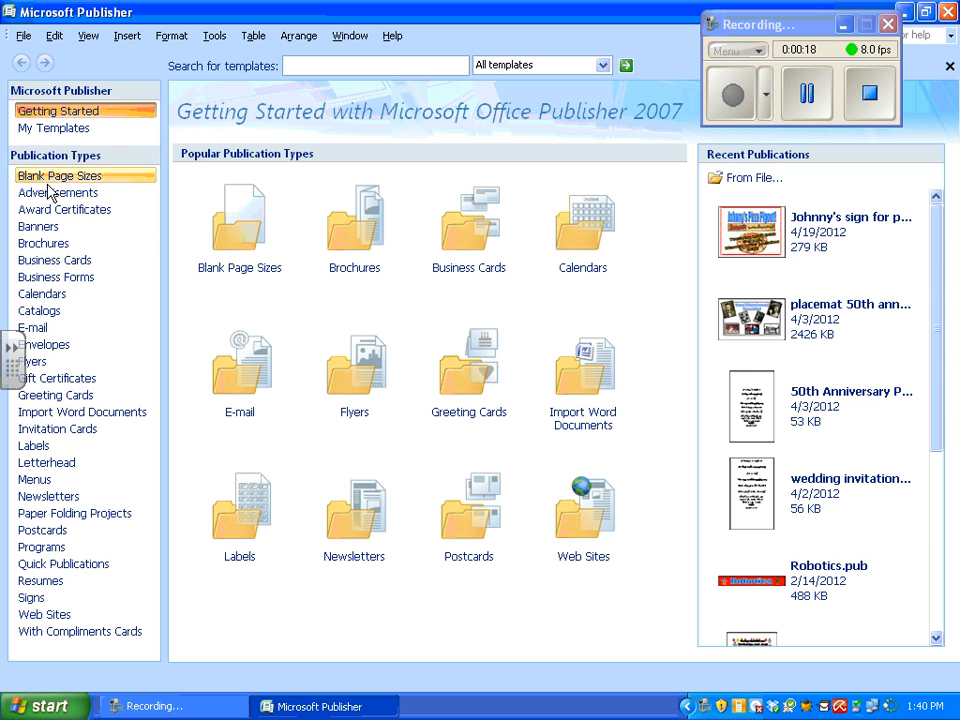
- Create a new brochure from the Accent Box design under Classic Designs in Brochures
left_click(42, 251)
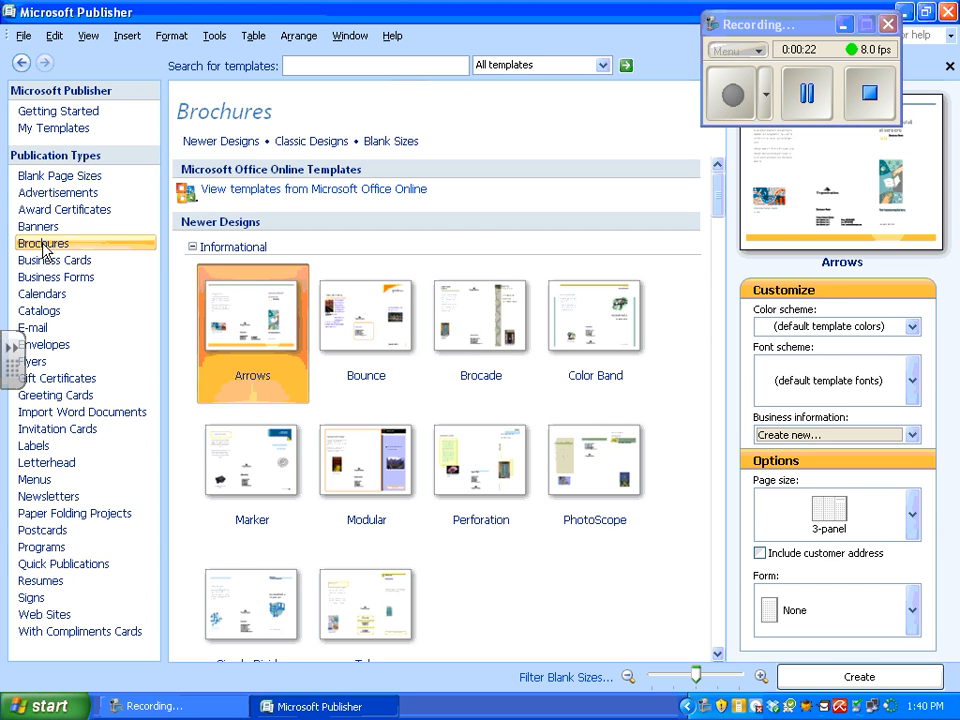
left_click_drag(722, 208, 687, 285)
scroll(687, 285, "down", 5)
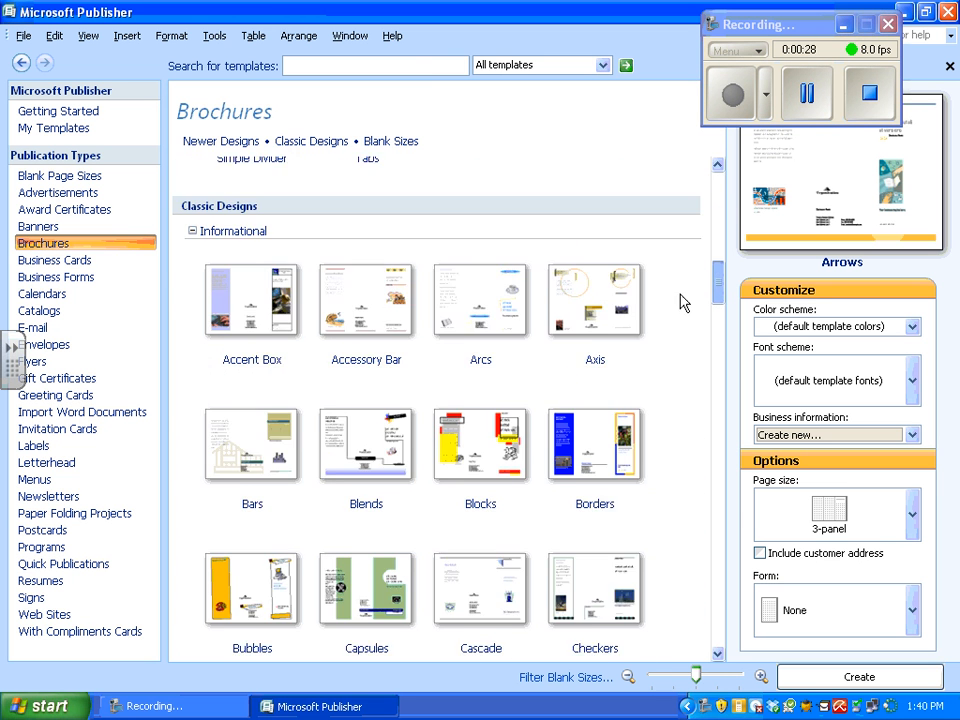
double_click(249, 289)
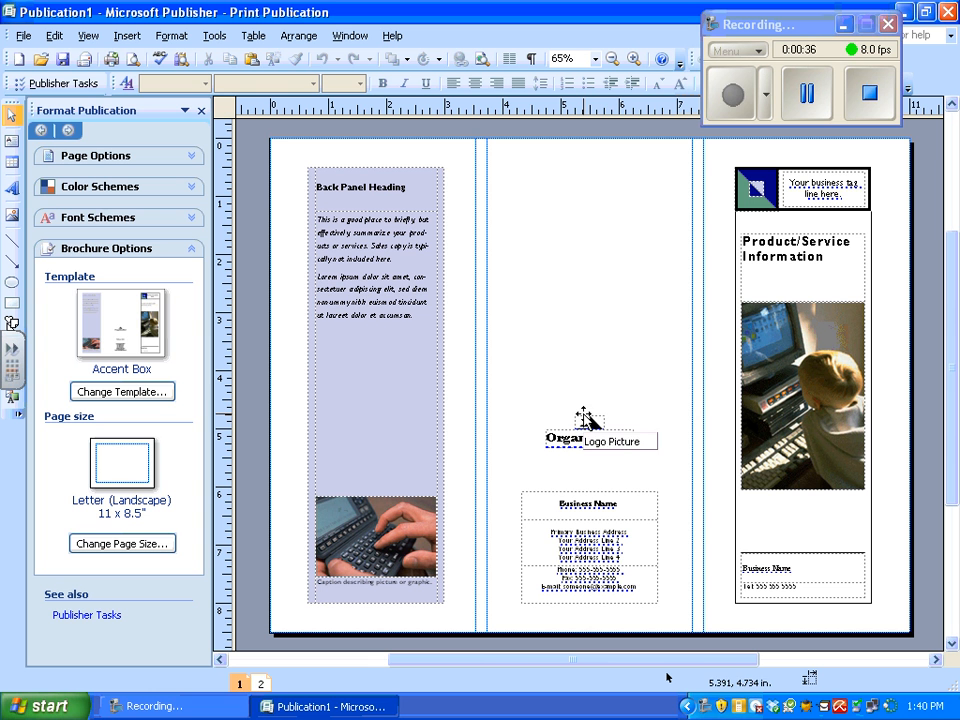
- Select and delete all template objects on page 1 and page 2, ending on page 1
left_click(260, 685)
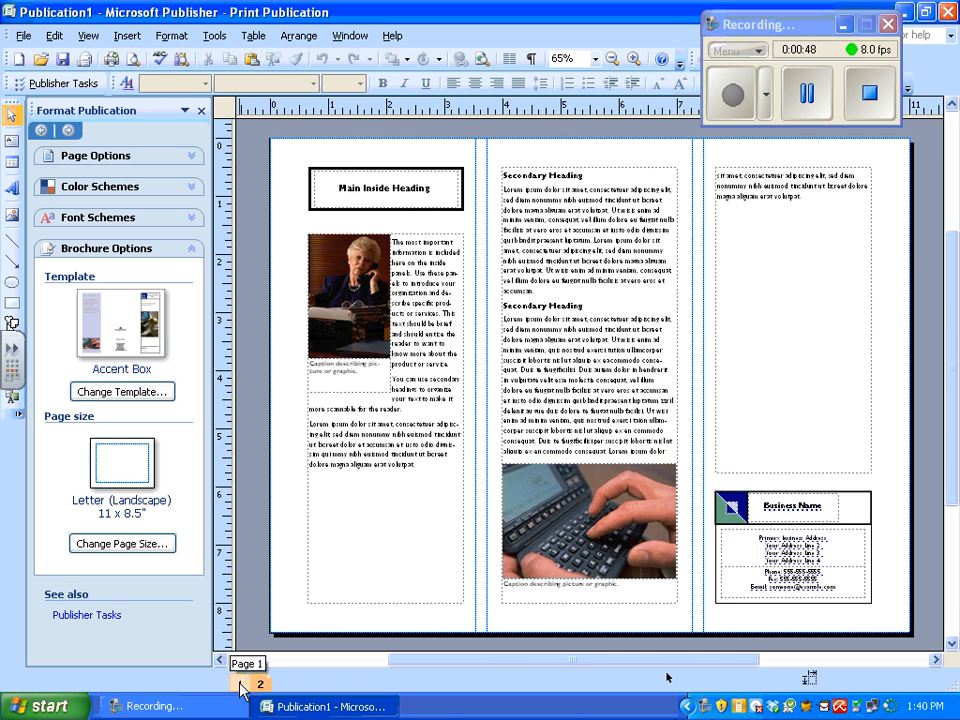
left_click(240, 684)
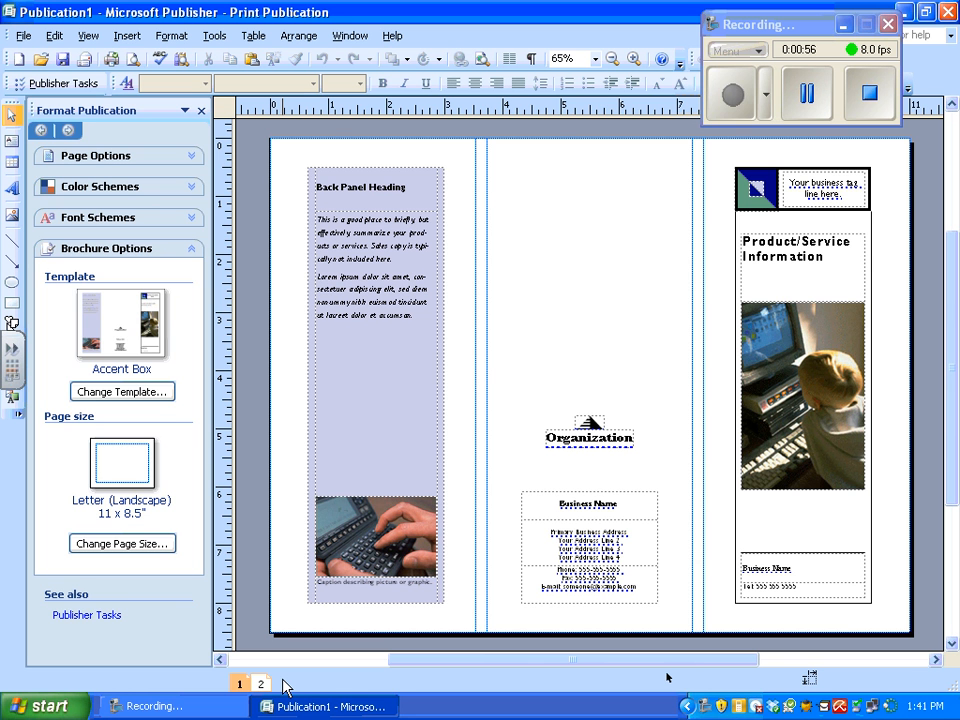
key("ctrl+a")
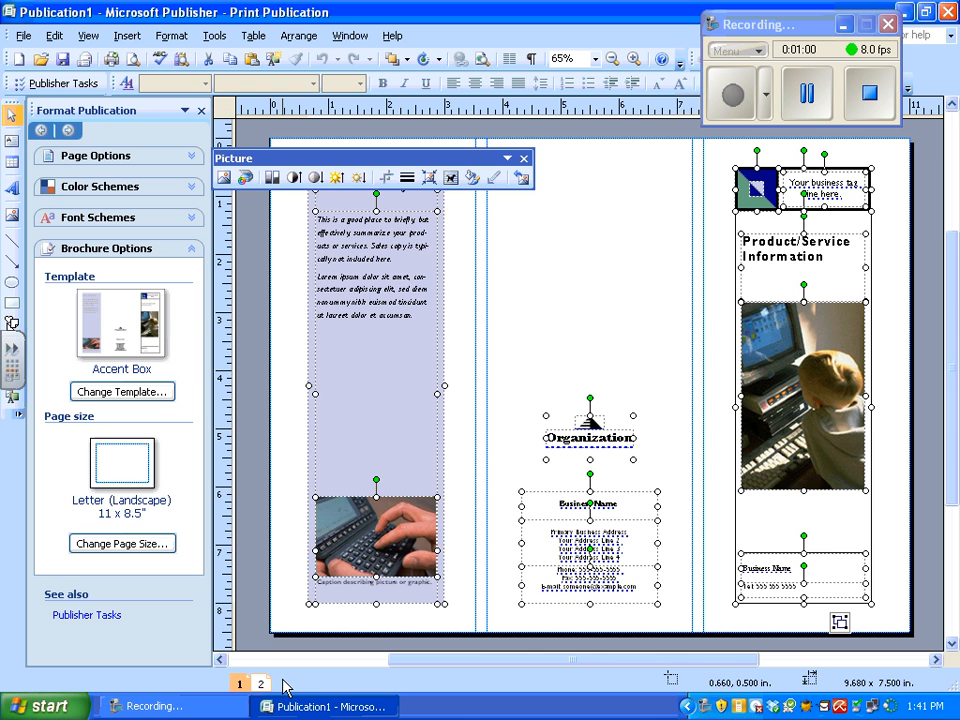
key("Delete")
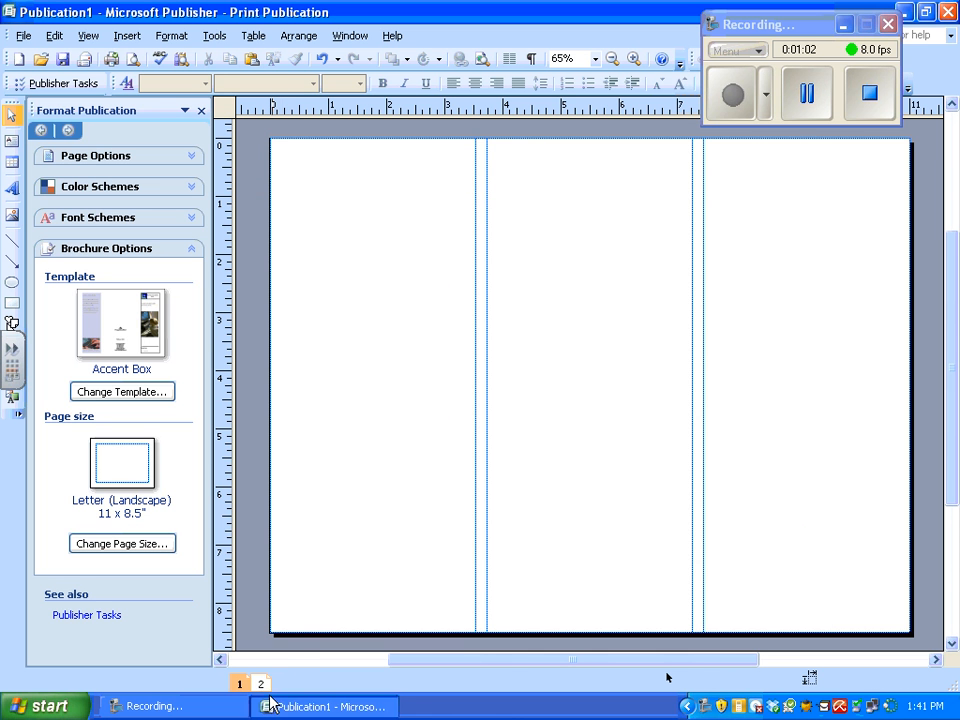
left_click(261, 685)
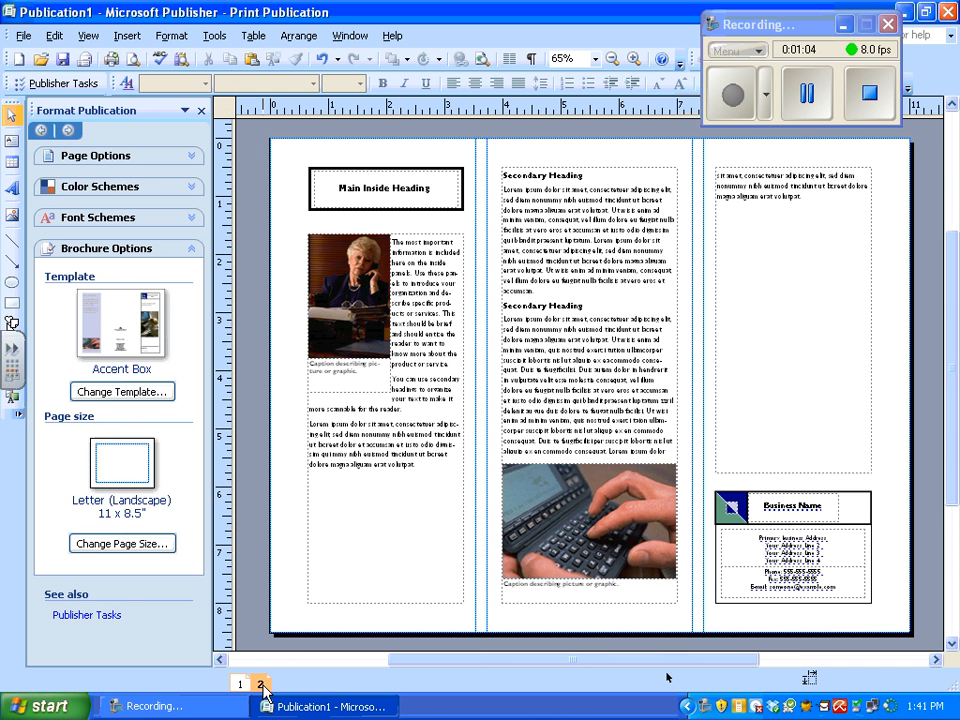
key("ctrl+a")
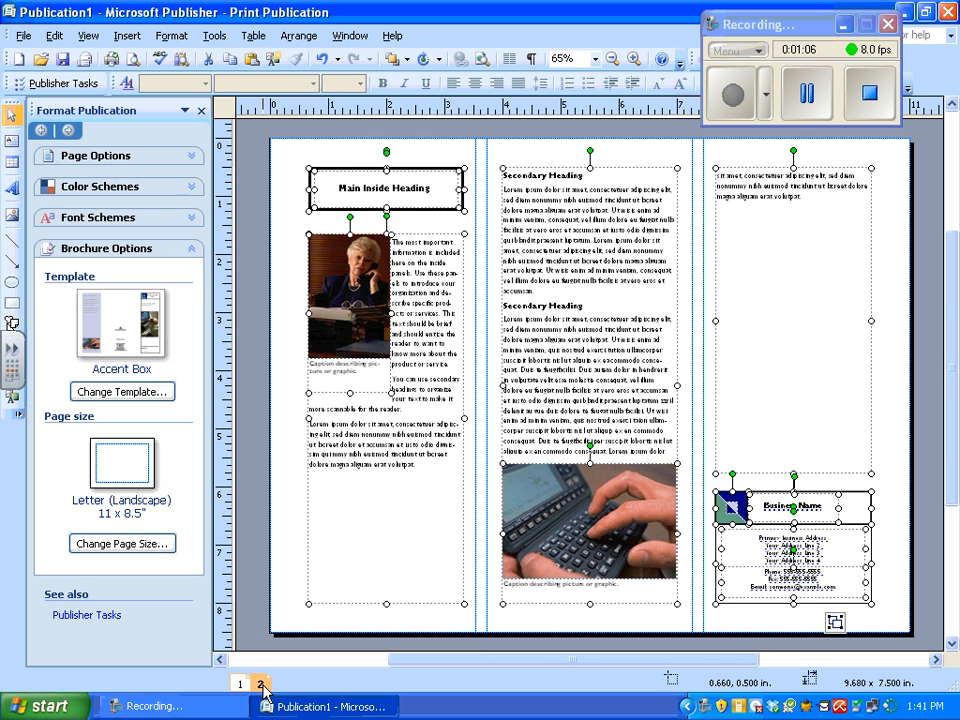
key("Delete")
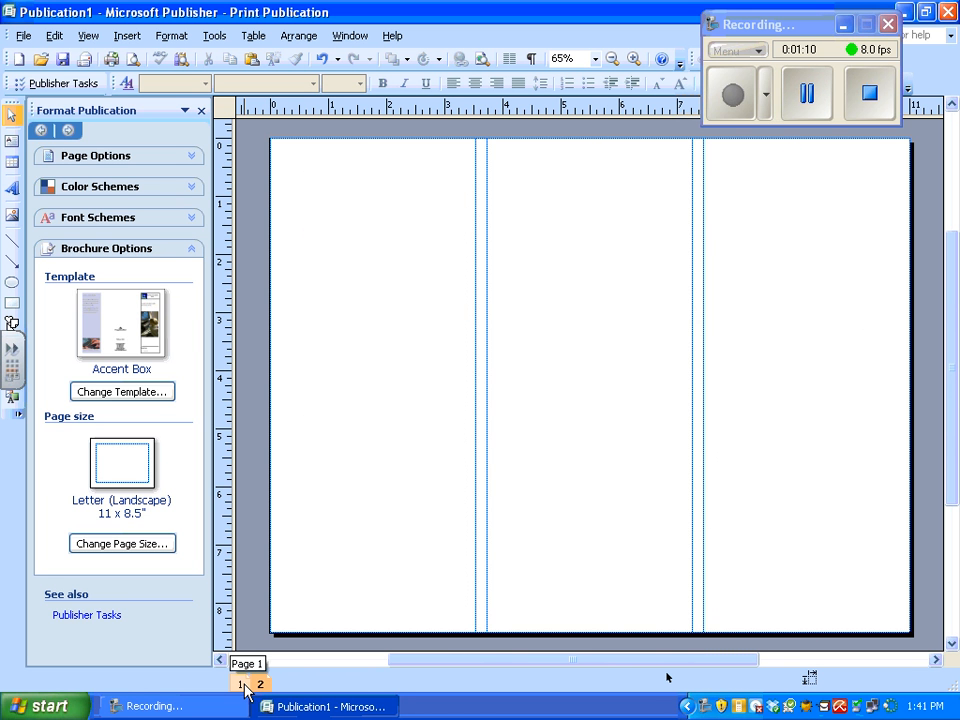
left_click(243, 686)
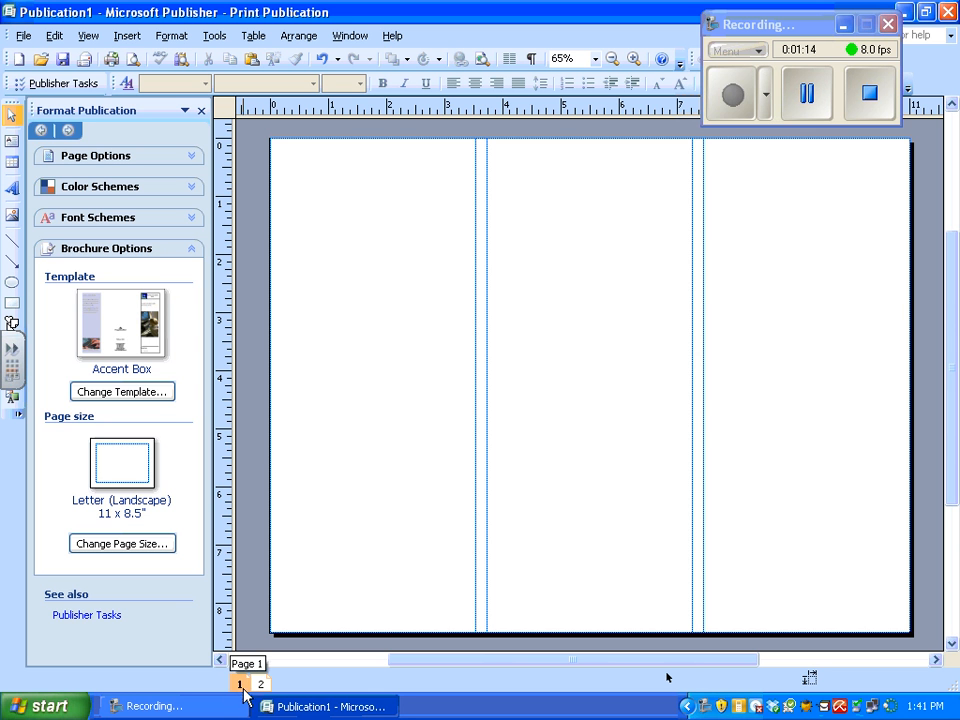
left_click(12, 118)
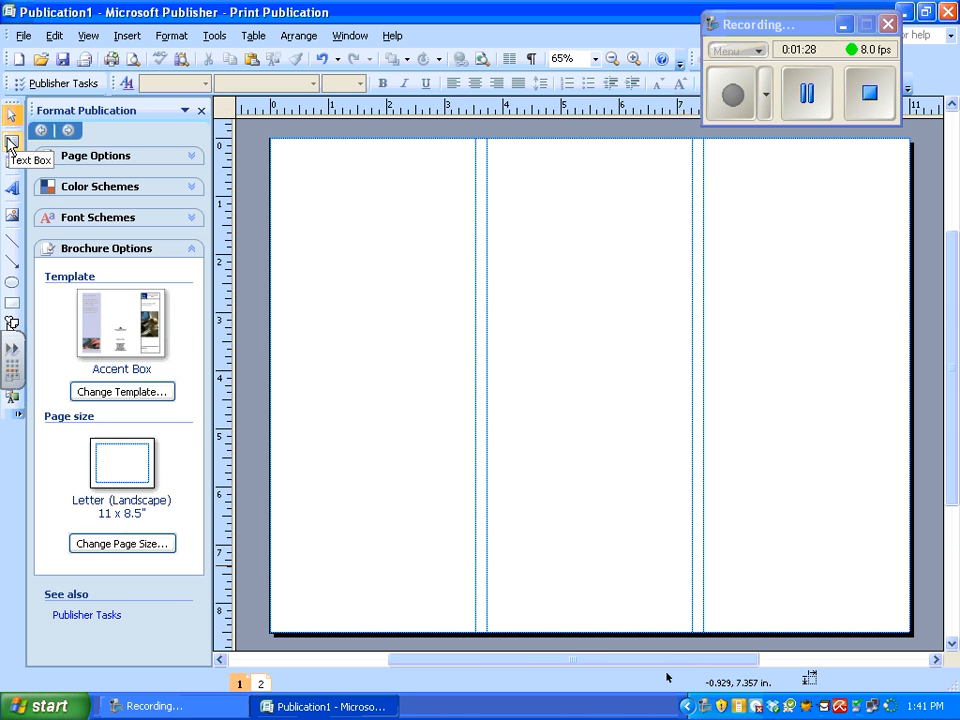
left_click(13, 145)
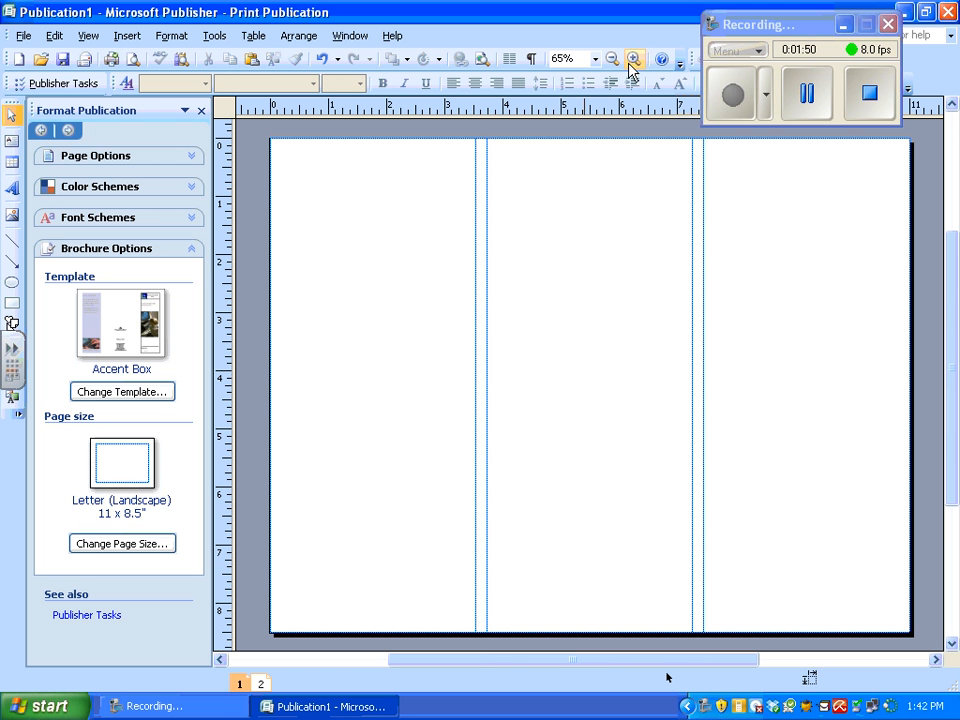
left_click_drag(813, 27, 882, 8)
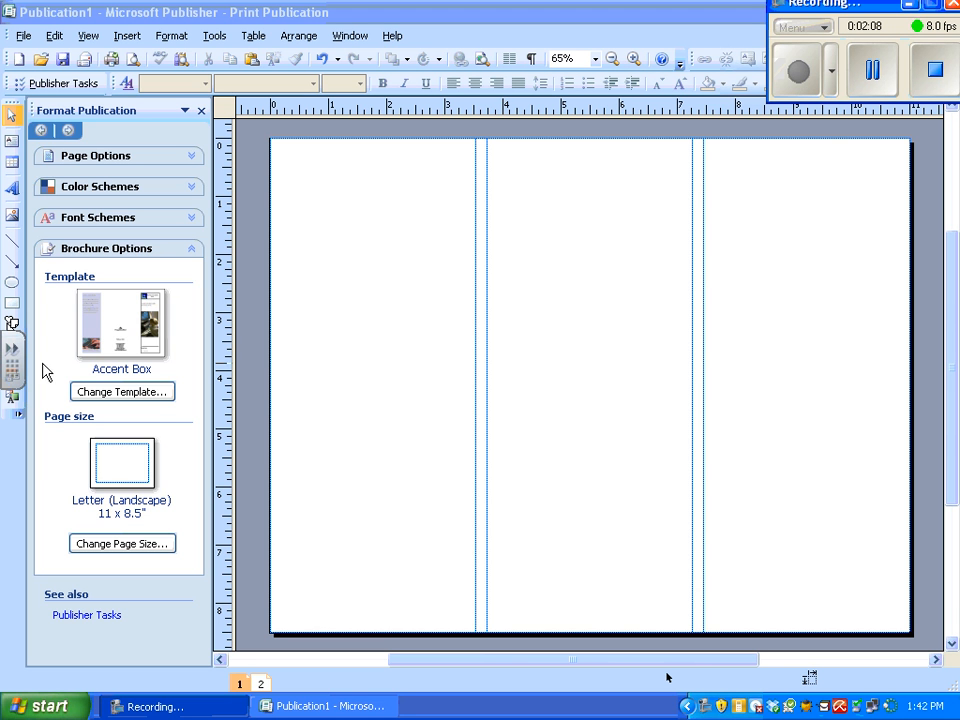
- Draw five text boxes: a tall left-panel box, two middle-panel boxes, two short right-panel boxes
left_click(12, 147)
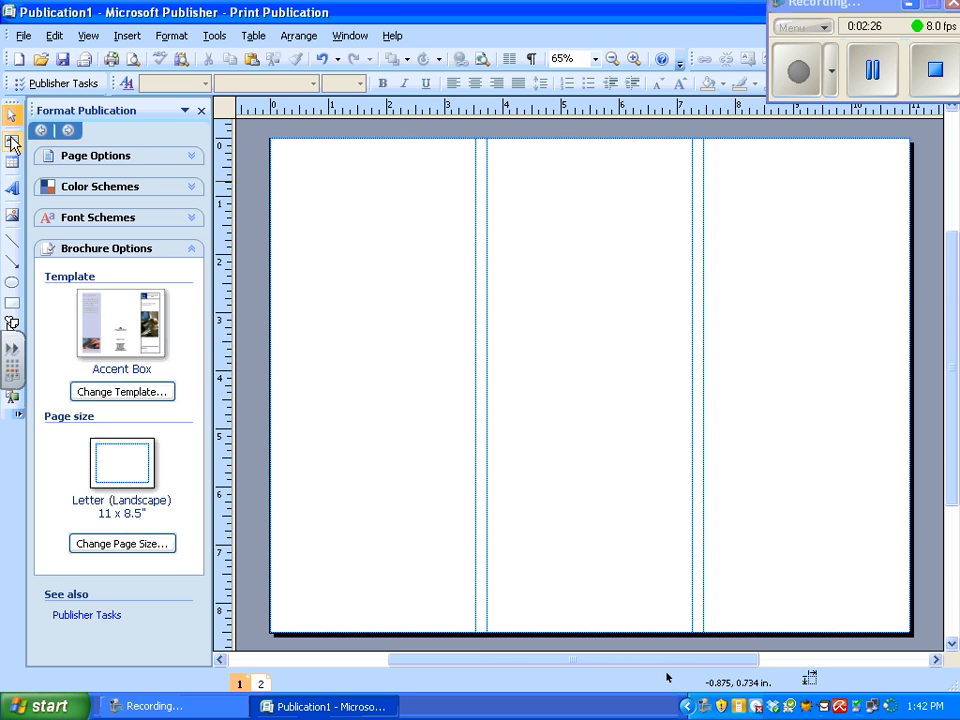
left_click(12, 143)
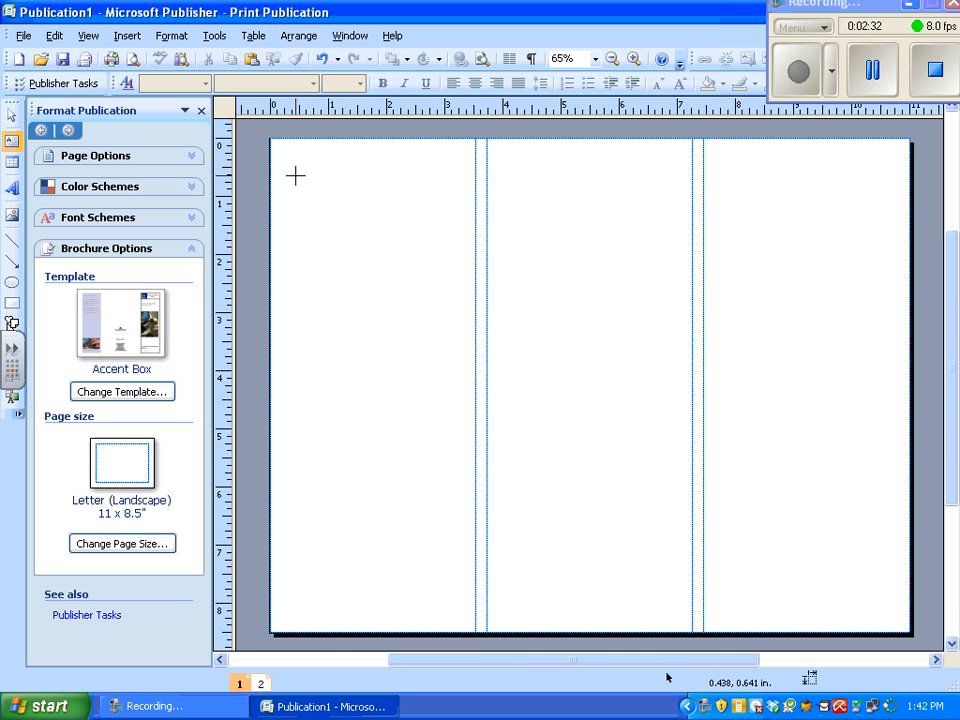
left_click_drag(292, 175, 461, 467)
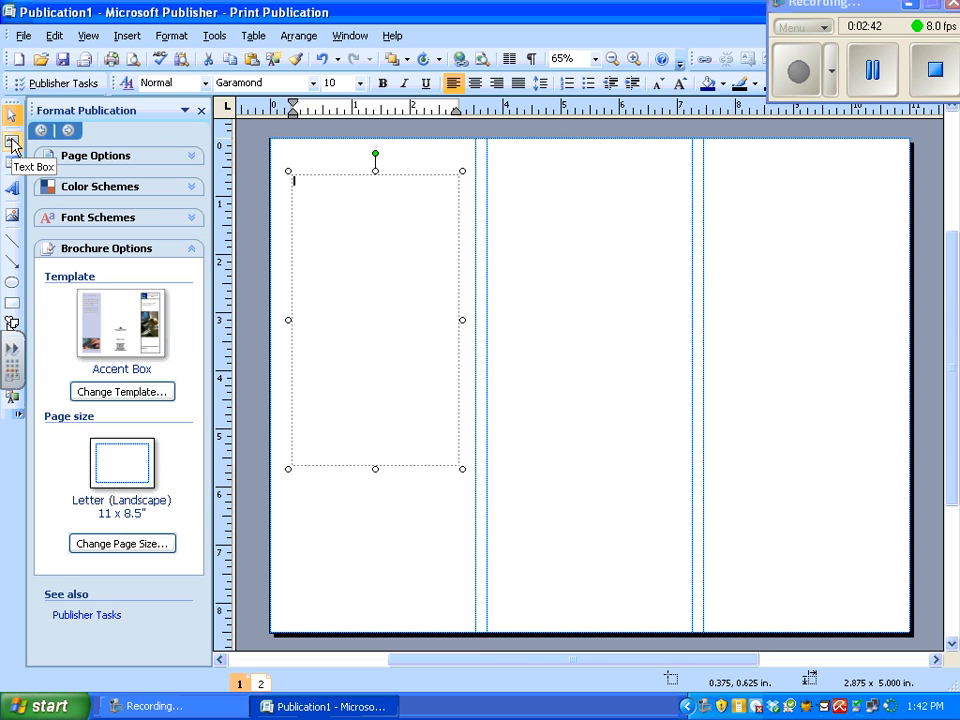
left_click(12, 143)
left_click_drag(517, 168, 672, 313)
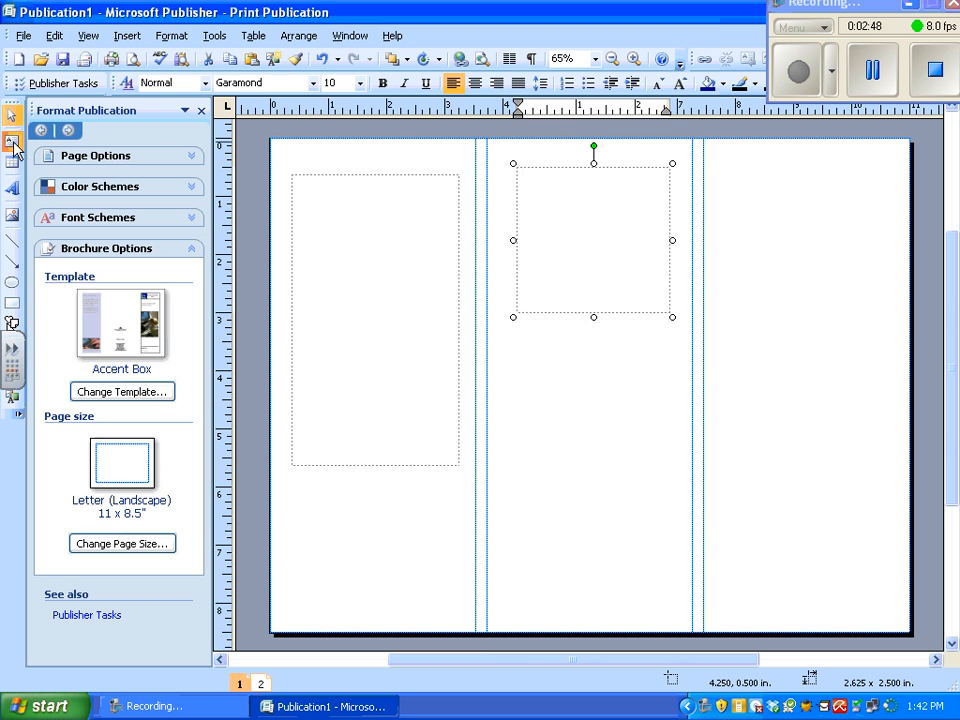
left_click(13, 145)
left_click_drag(523, 386, 665, 582)
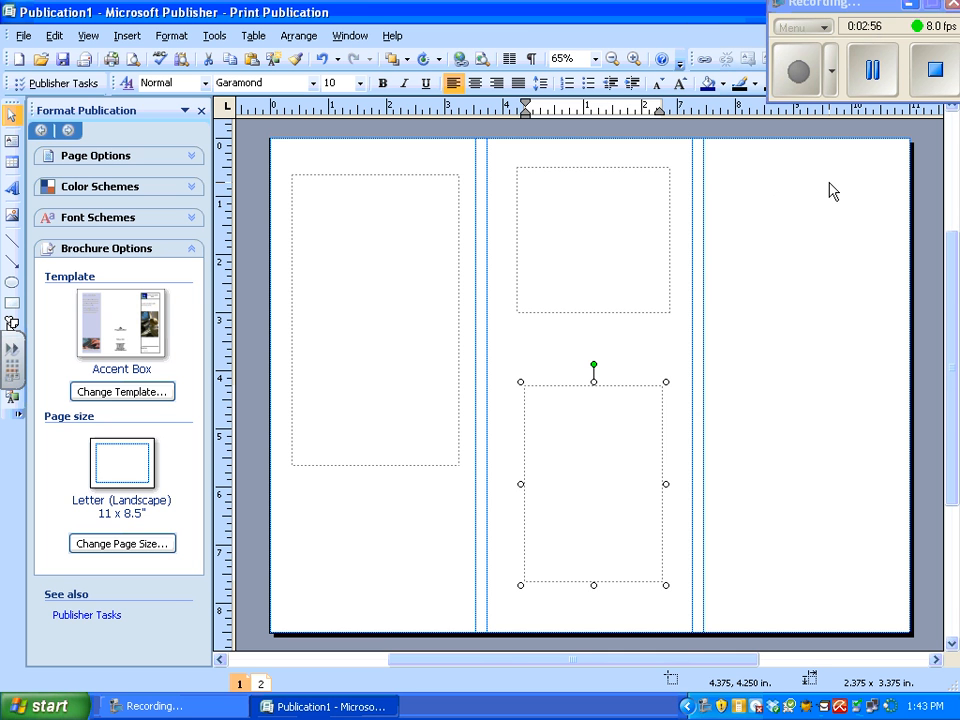
left_click(12, 141)
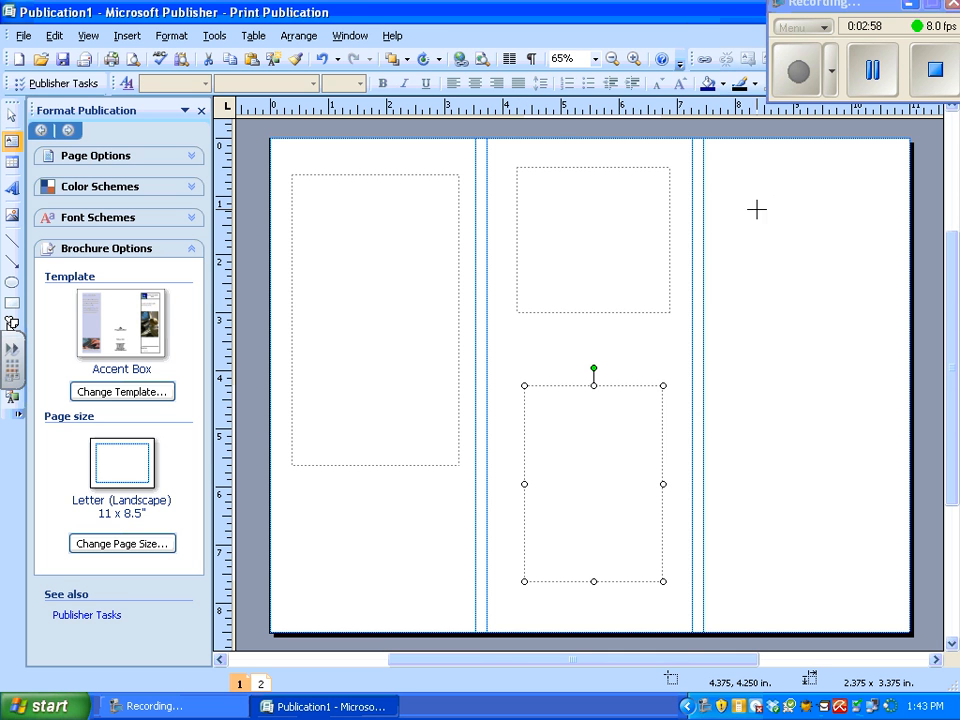
left_click_drag(743, 190, 879, 236)
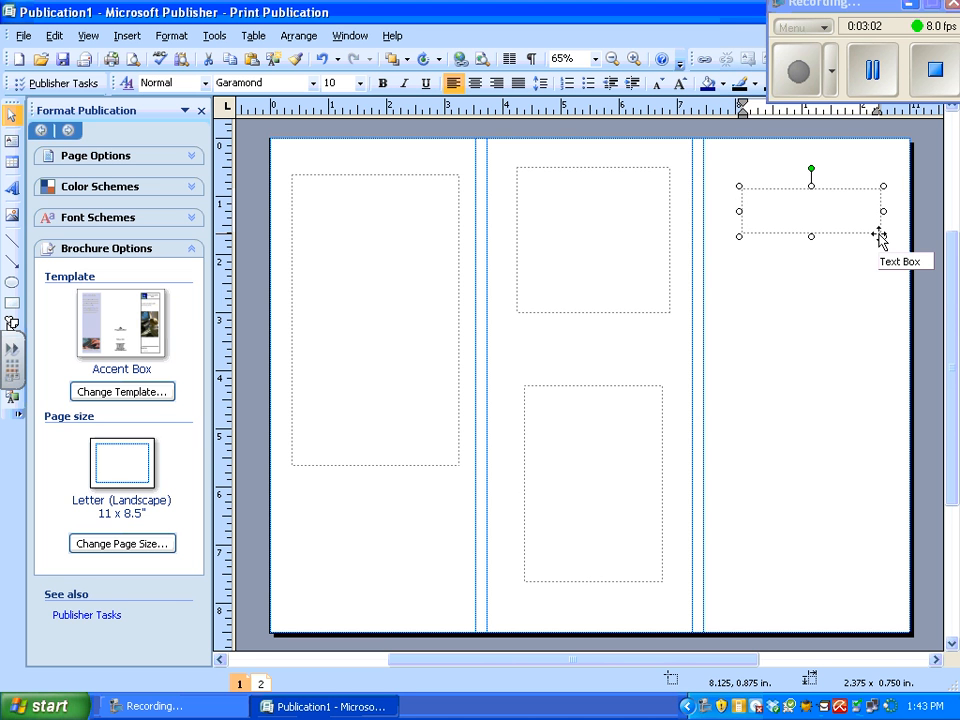
left_click(12, 141)
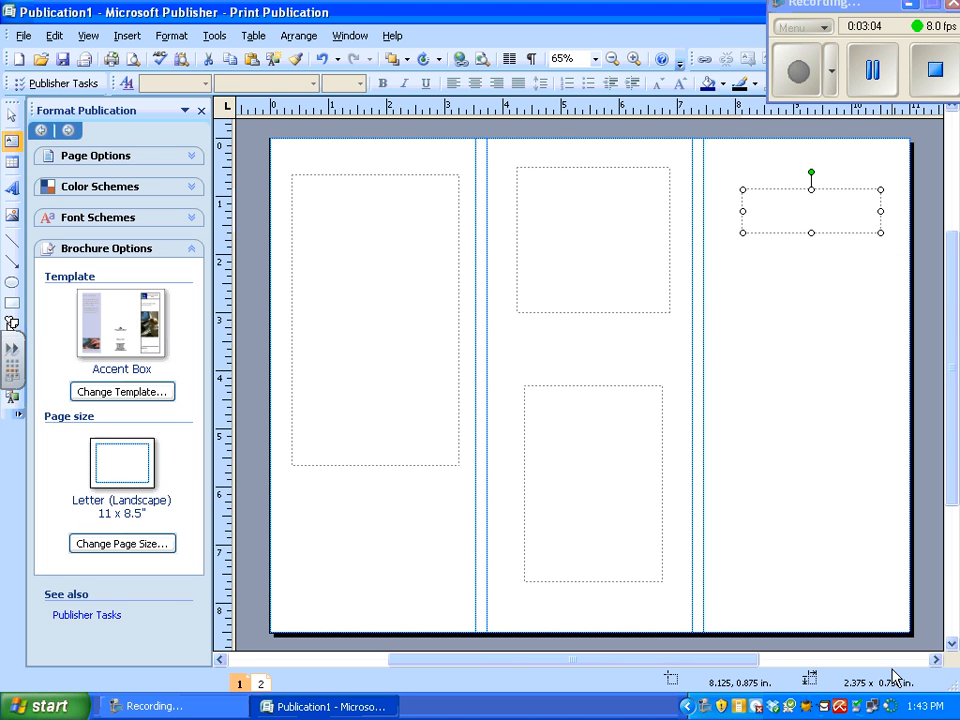
left_click_drag(743, 553, 889, 600)
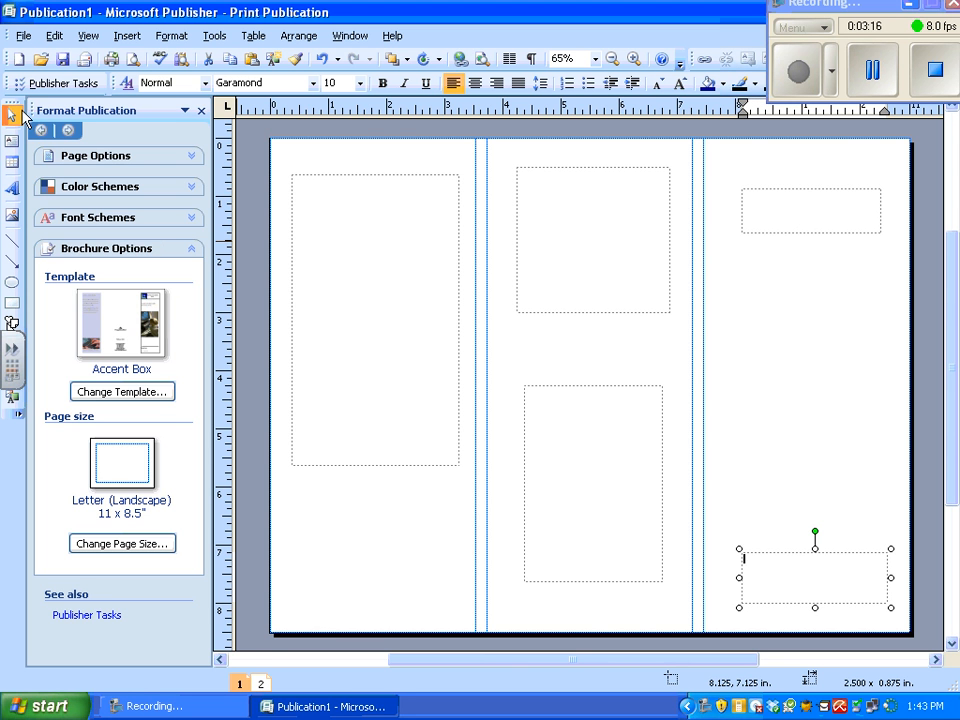
- Insert blue-style WordArt reading 'The Hunger Games' in Impact 36
left_click(13, 190)
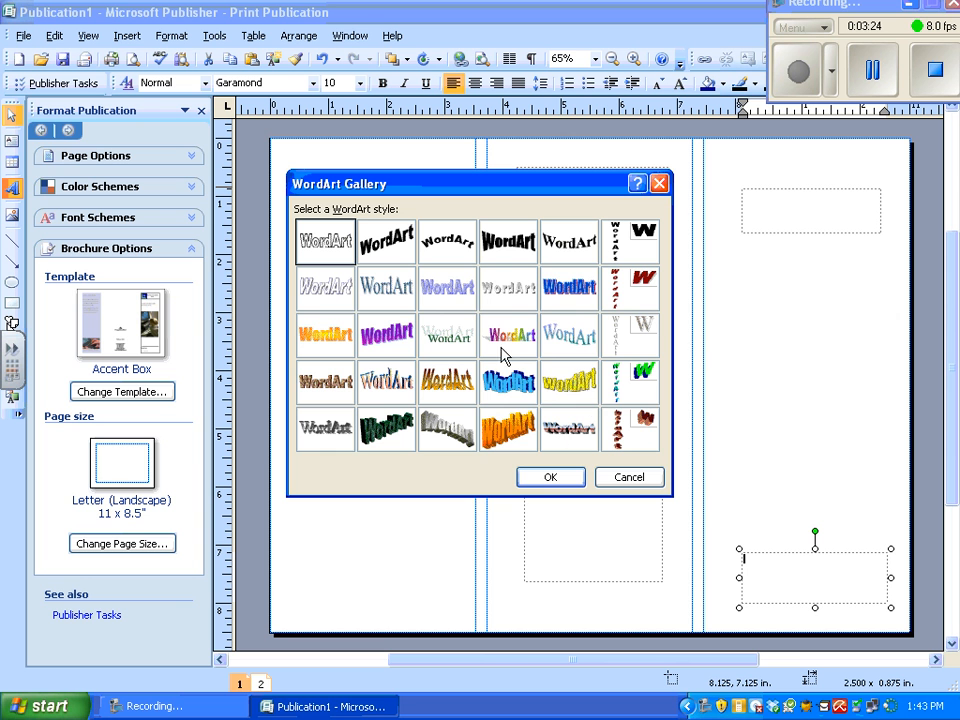
left_click(560, 295)
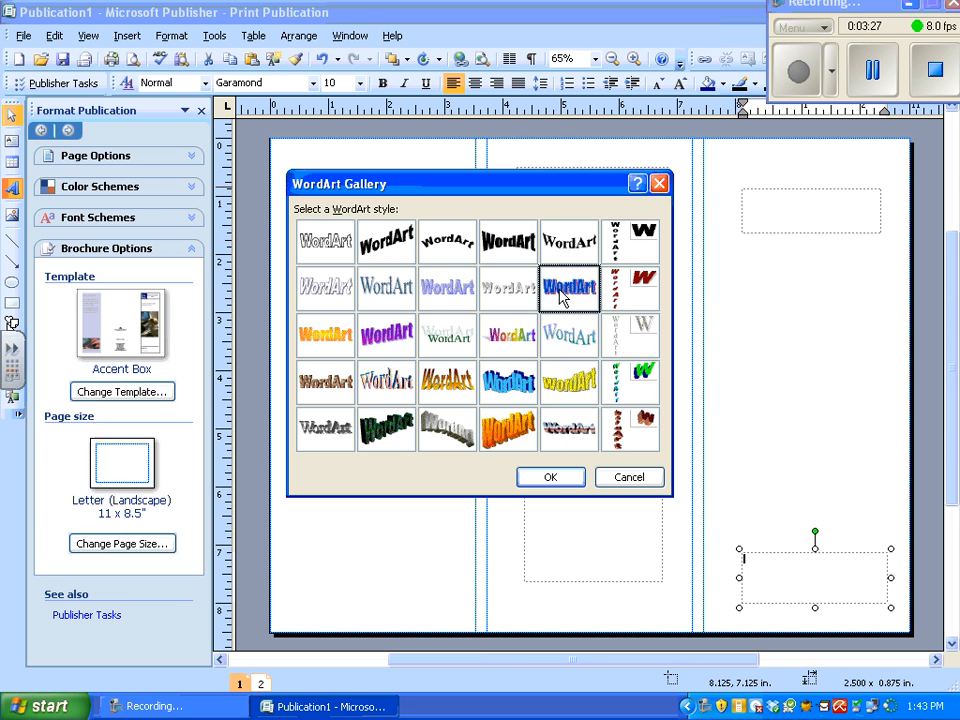
left_click(549, 480)
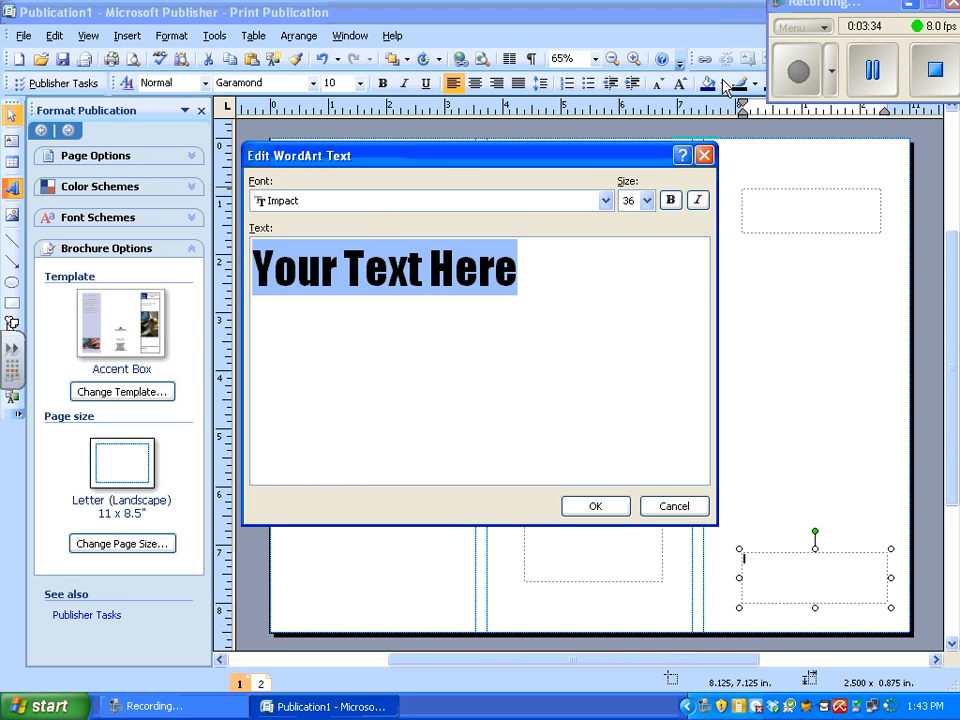
type("th ")
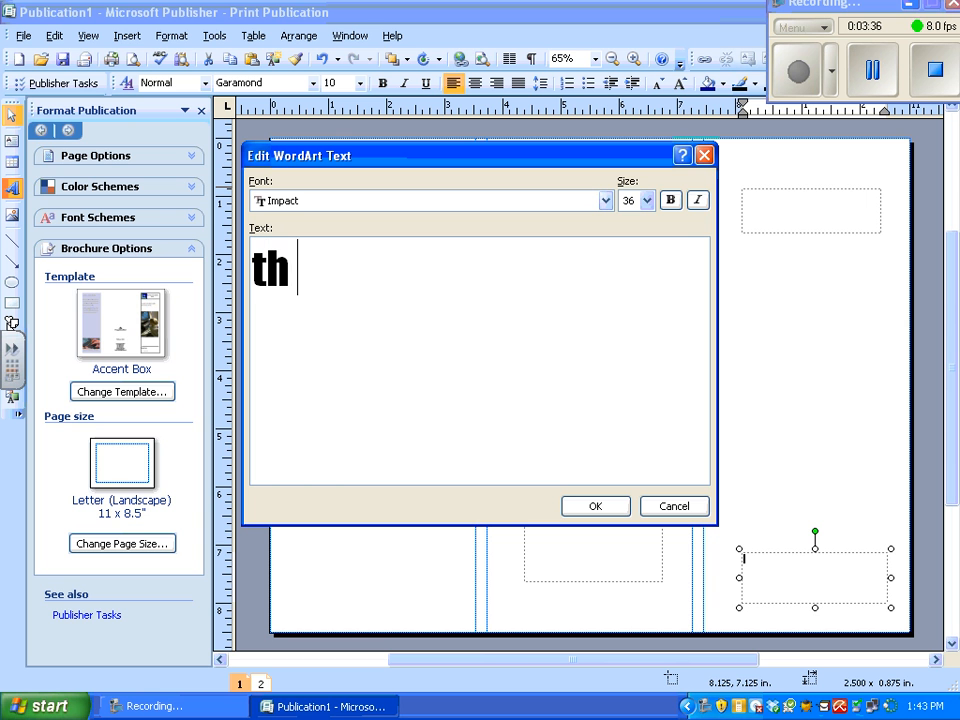
type("Hunger G")
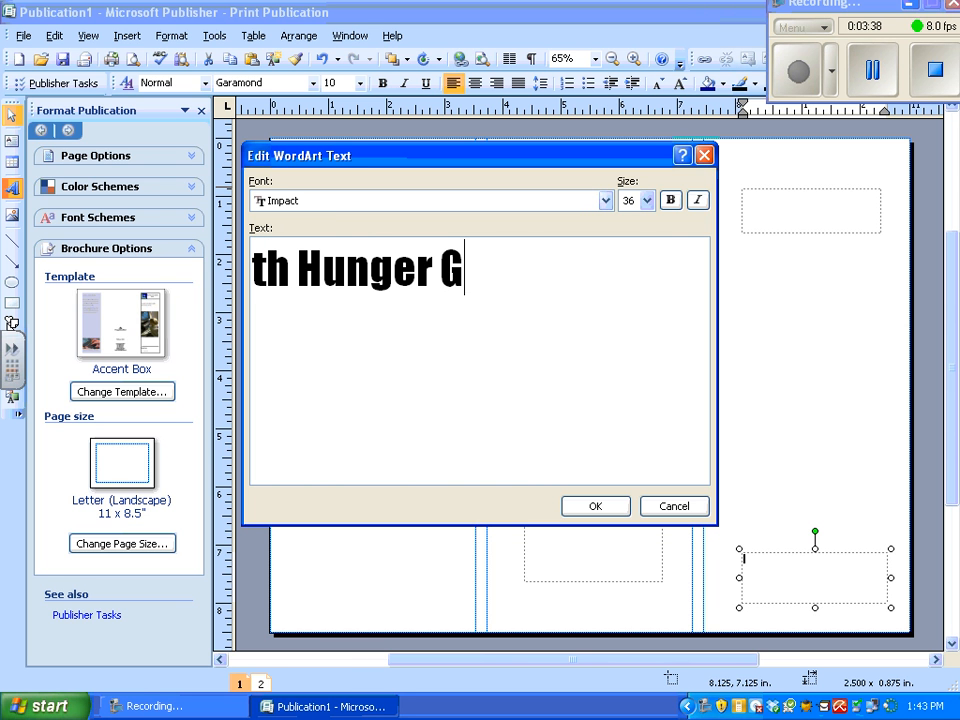
type("ames")
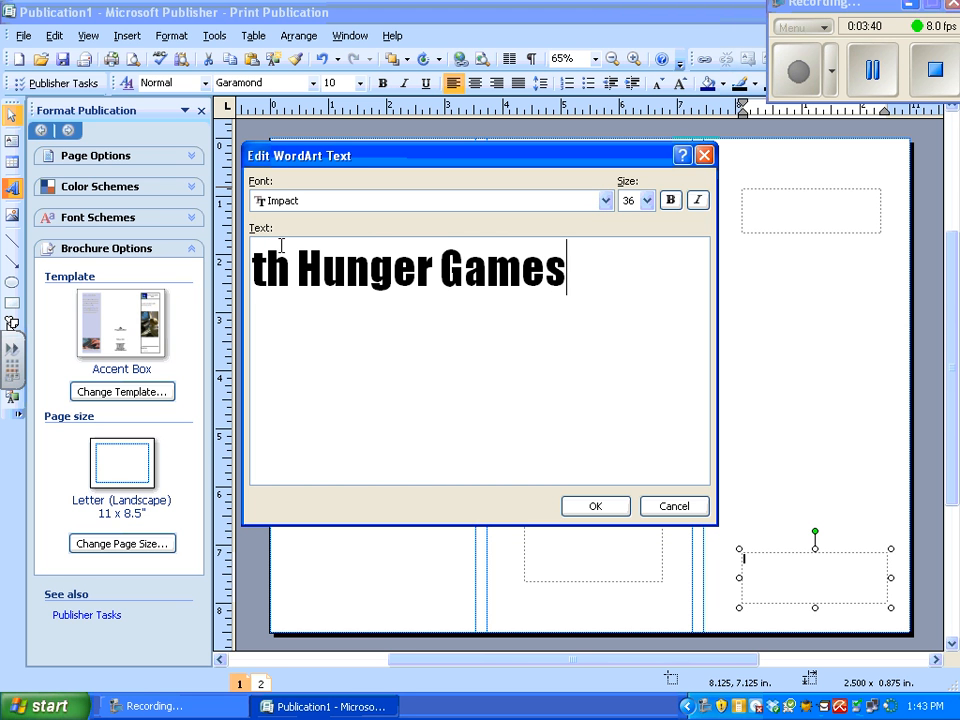
key("BackSpace")
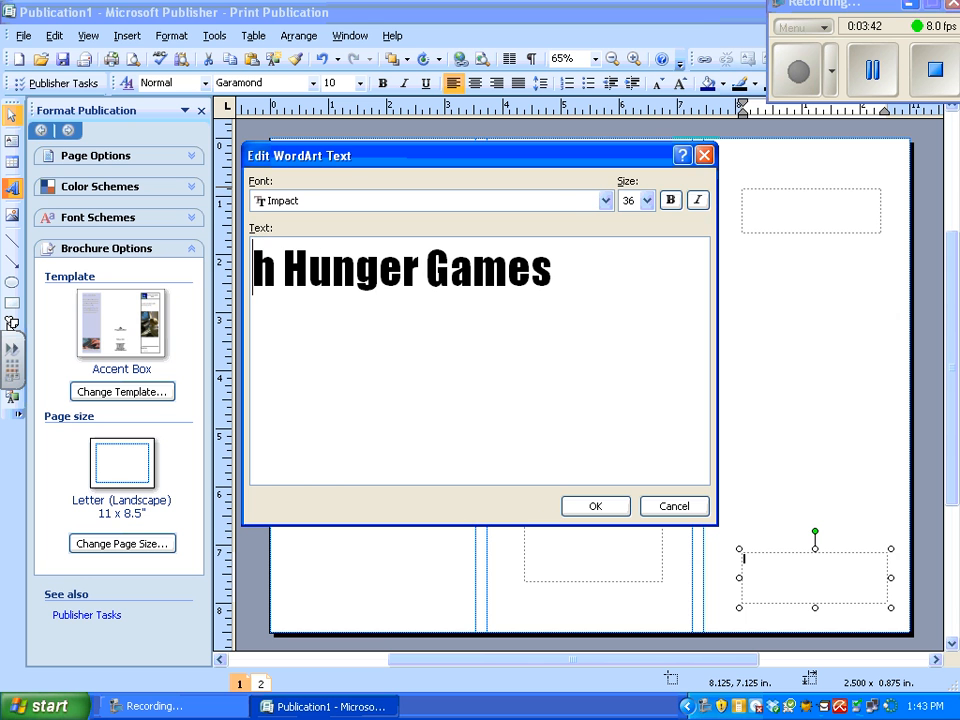
type("T")
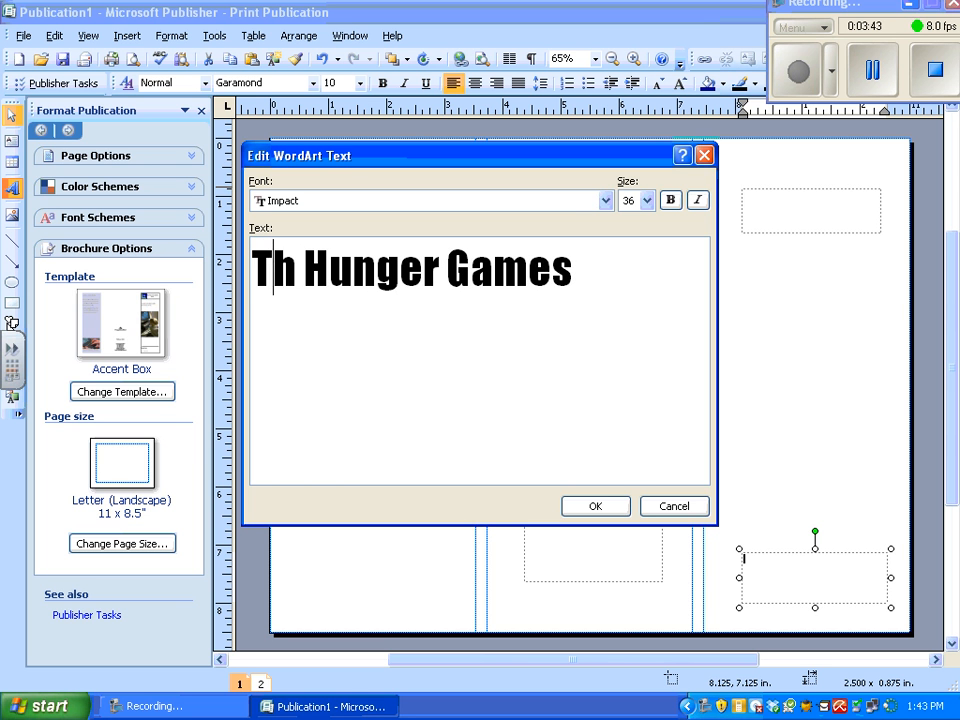
left_click(296, 270)
type("e")
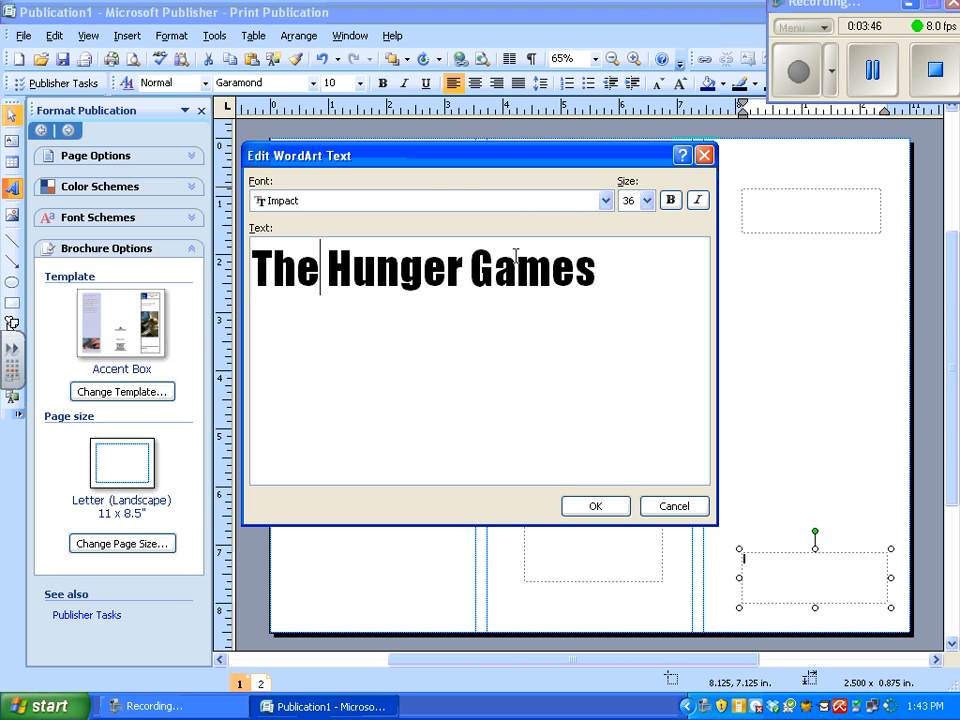
left_click(593, 508)
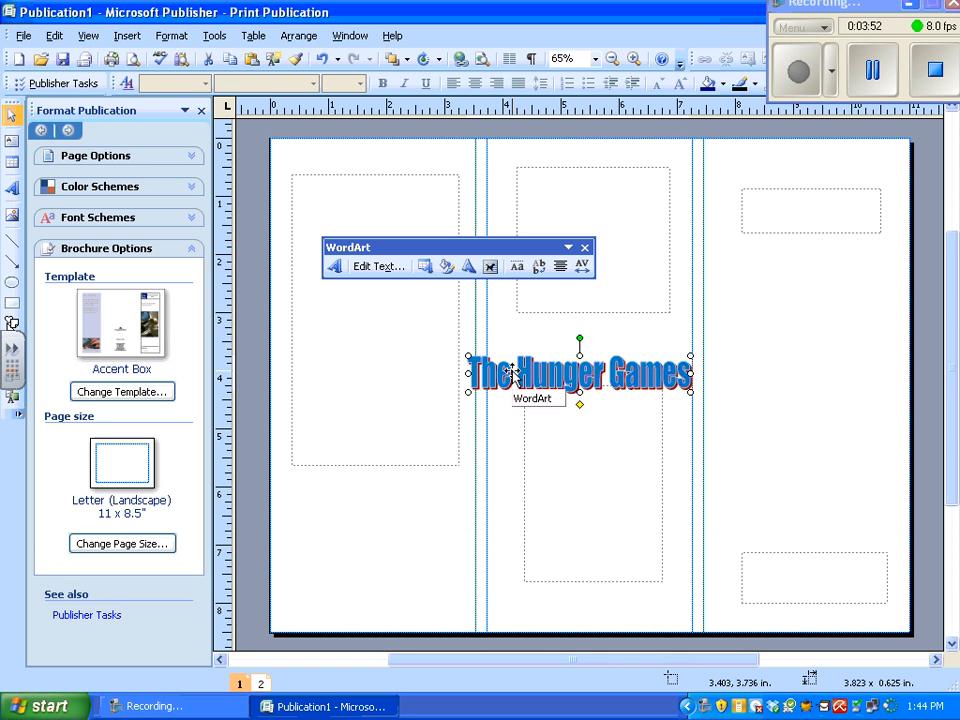
- Drag the Hunger Games WordArt to the right panel's top, narrow it, and click into the box below
left_click_drag(527, 373, 727, 194)
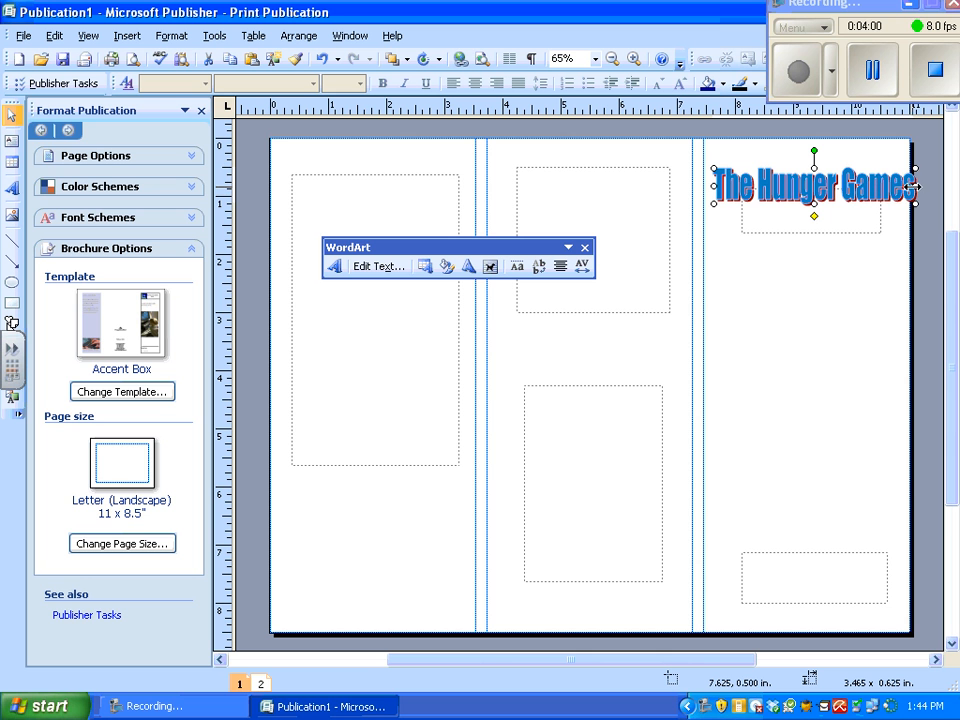
mouse_move(916, 186)
left_mouse_down()
mouse_move(889, 186)
mouse_move(898, 186)
left_mouse_up()
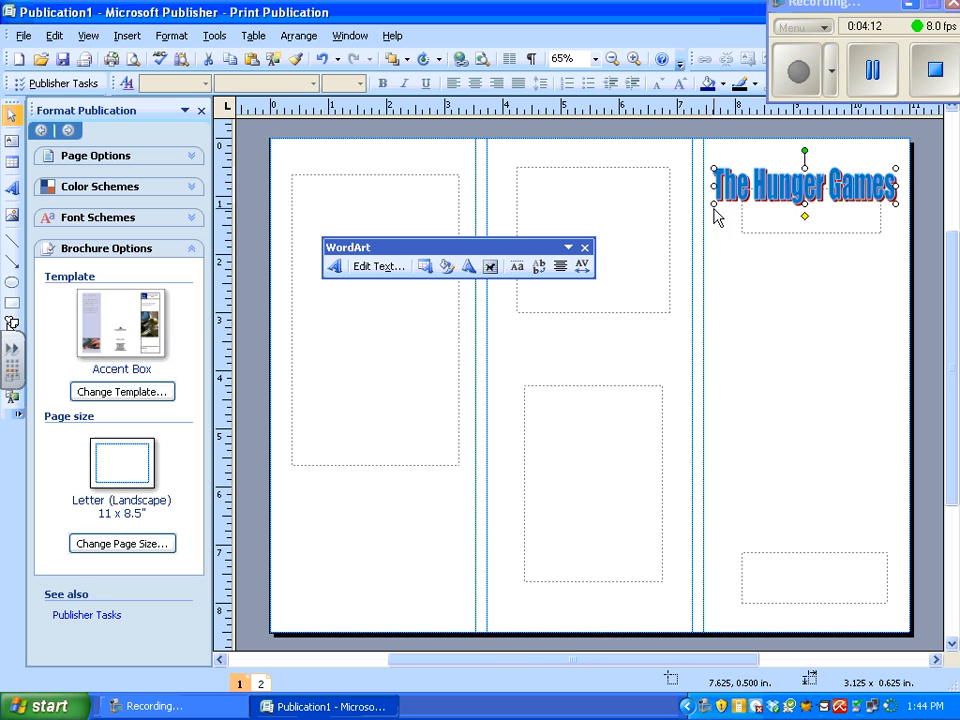
left_click(764, 236)
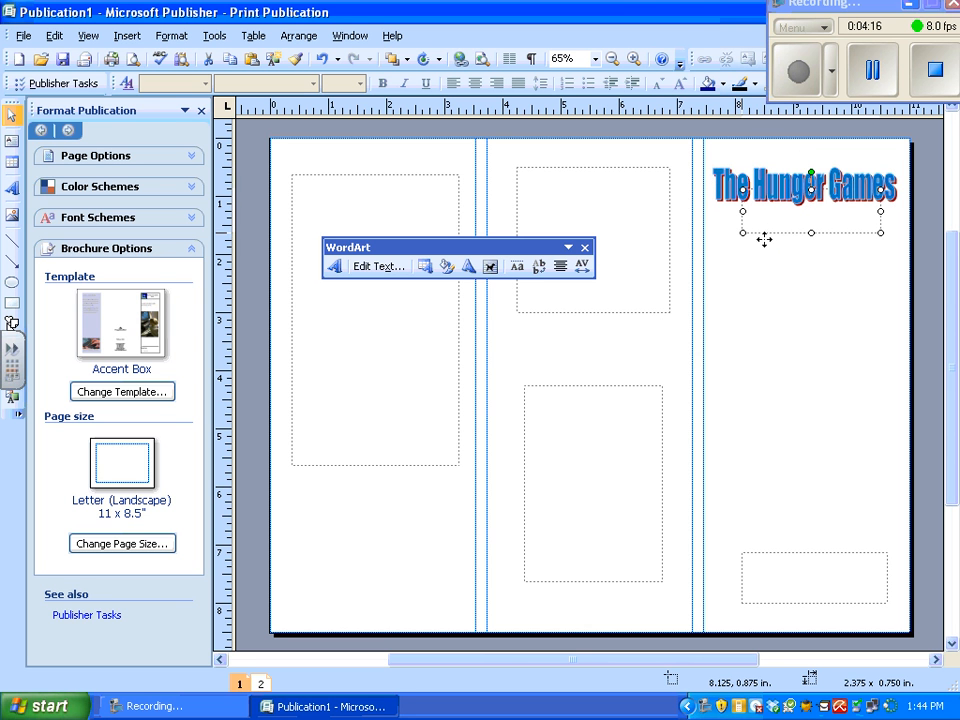
left_click(830, 222)
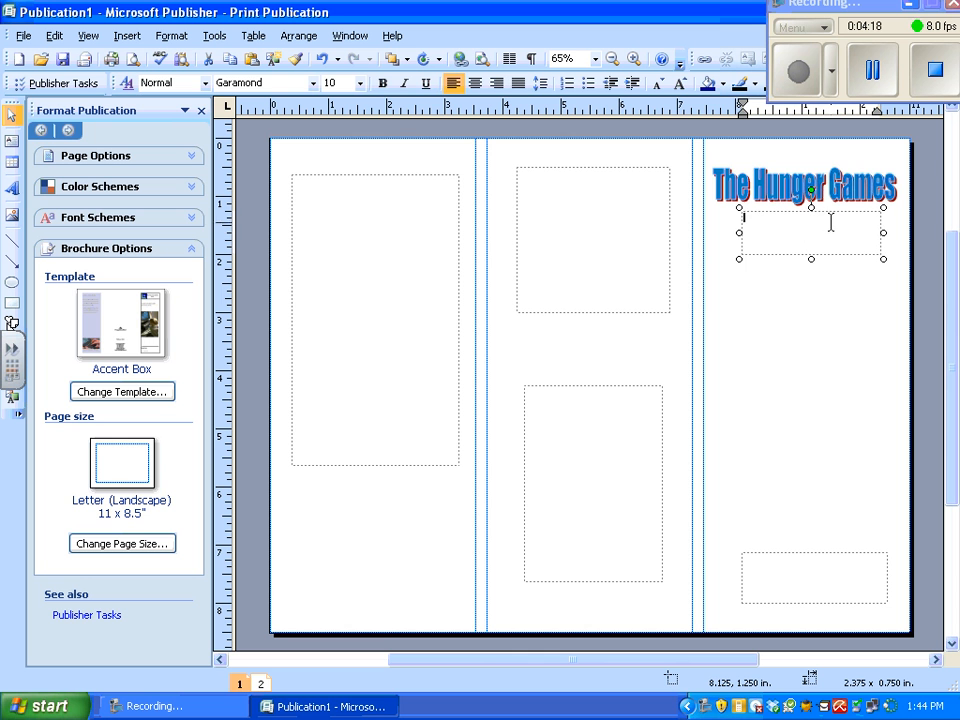
- Center the text box's alignment and set its font size to 24
left_click(475, 86)
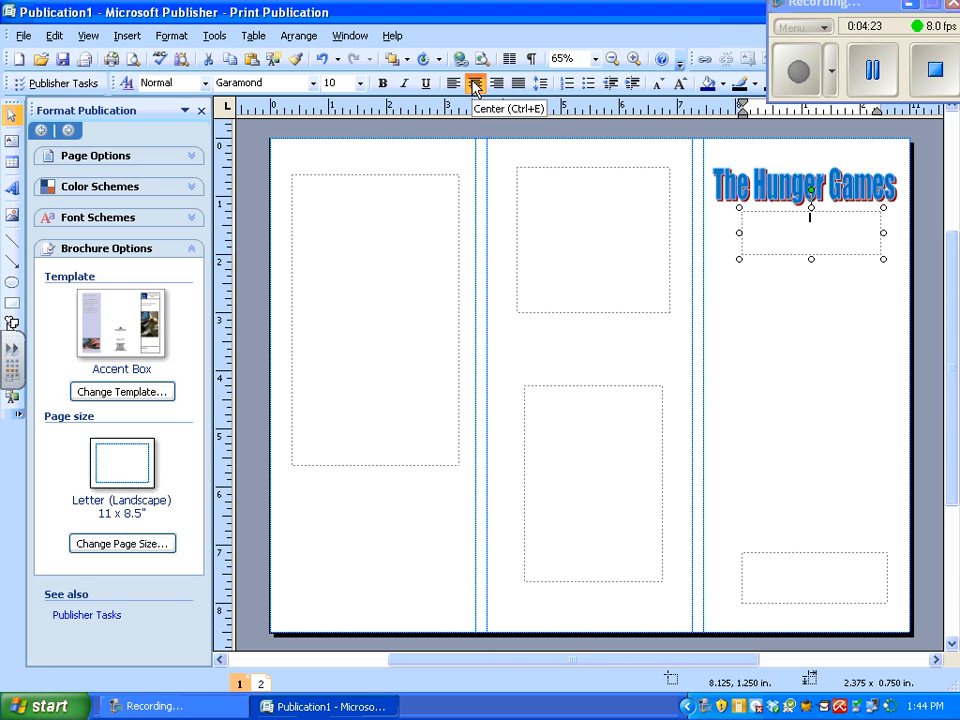
left_click(359, 84)
left_click(357, 234)
left_click(357, 234)
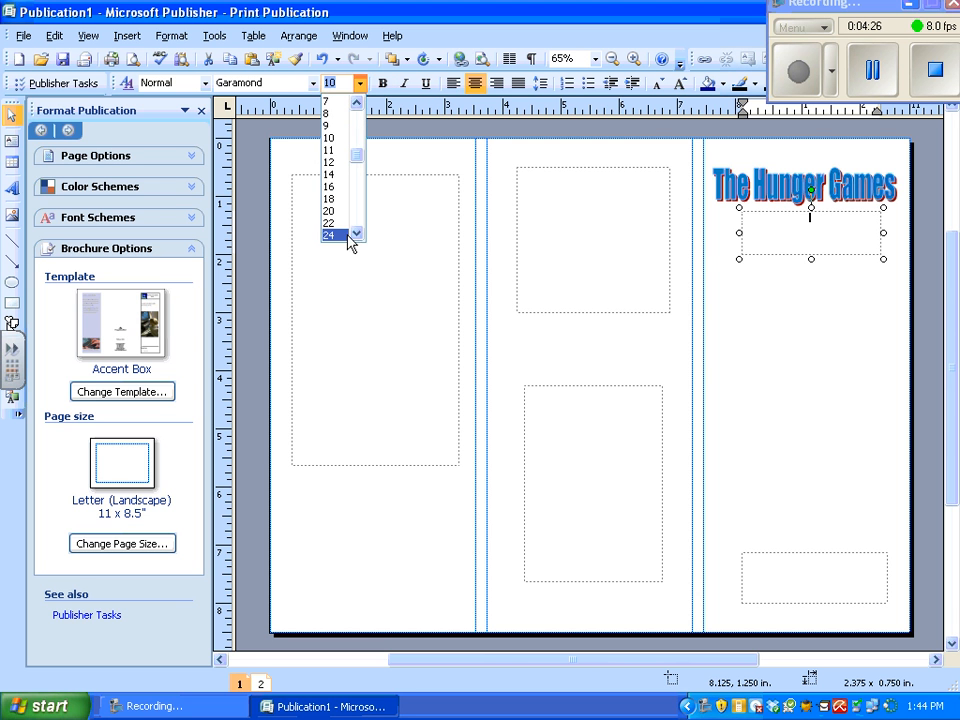
left_click(340, 232)
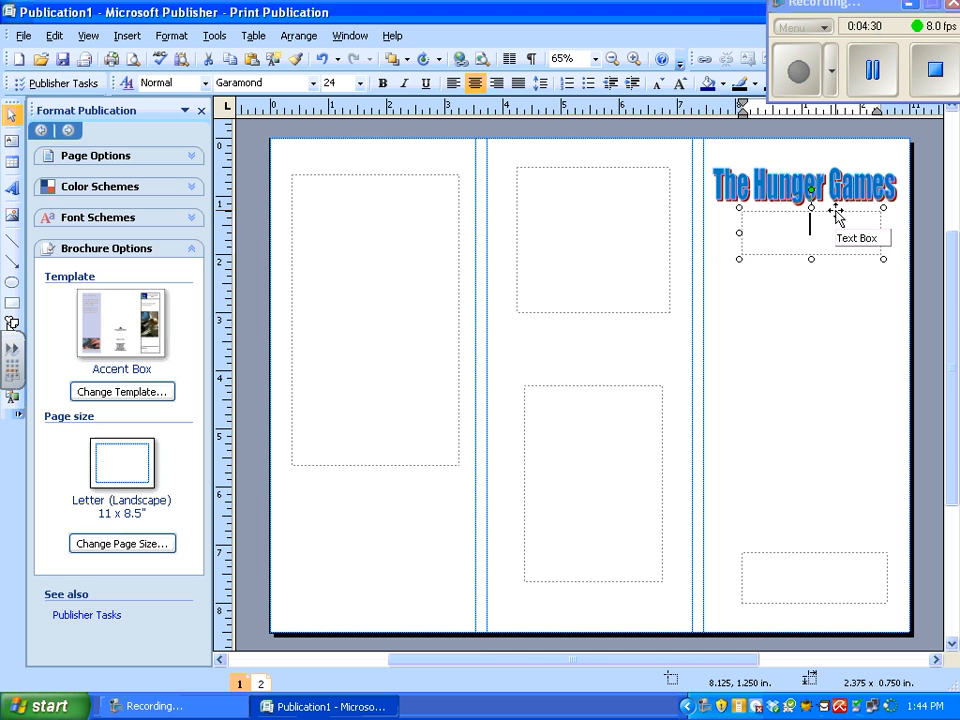
- Type the author's name into the box under the title and select it
left_click(801, 78)
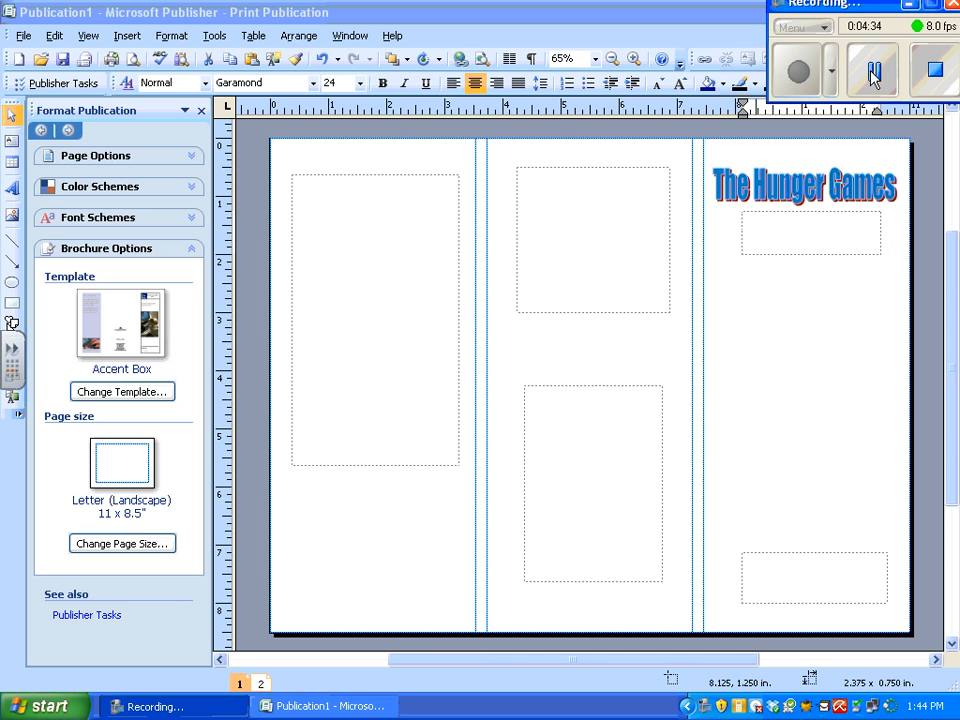
left_click(779, 229)
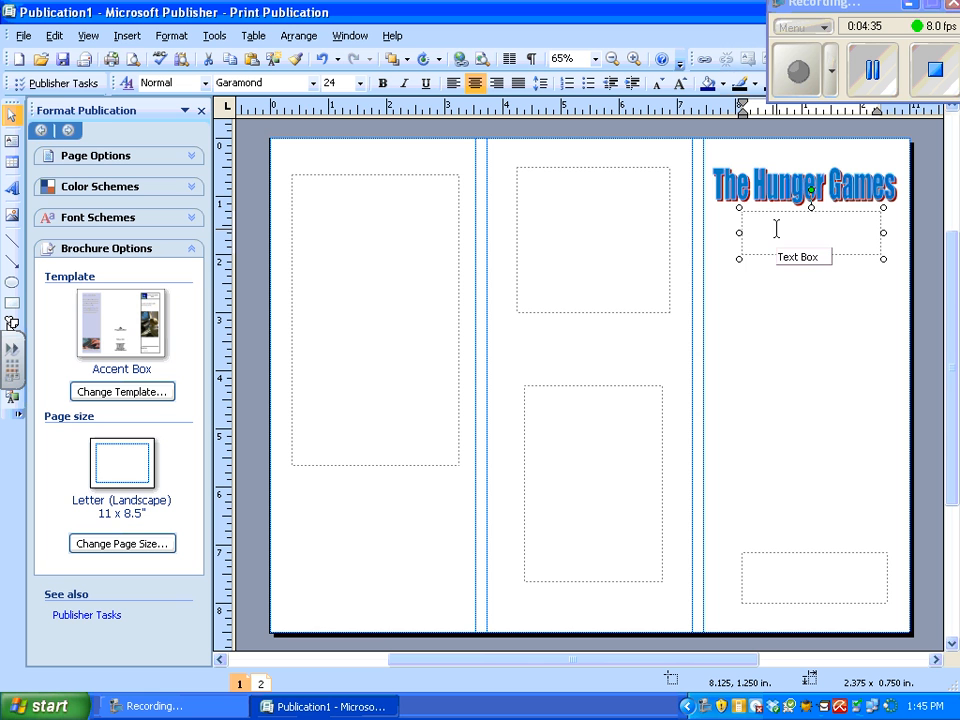
type("Suza")
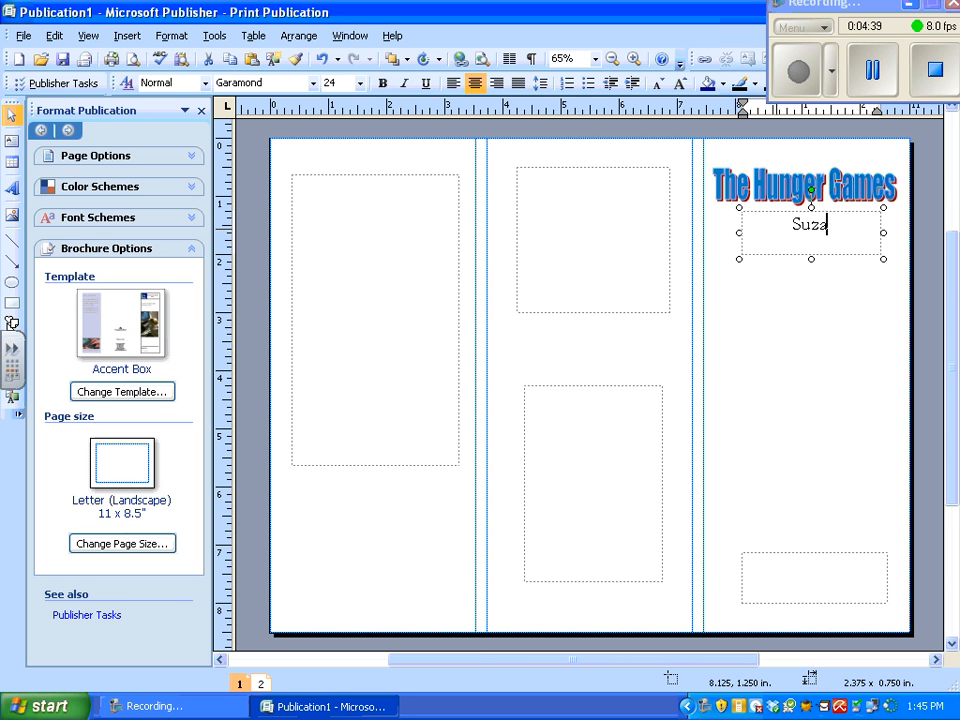
type("nne Collins")
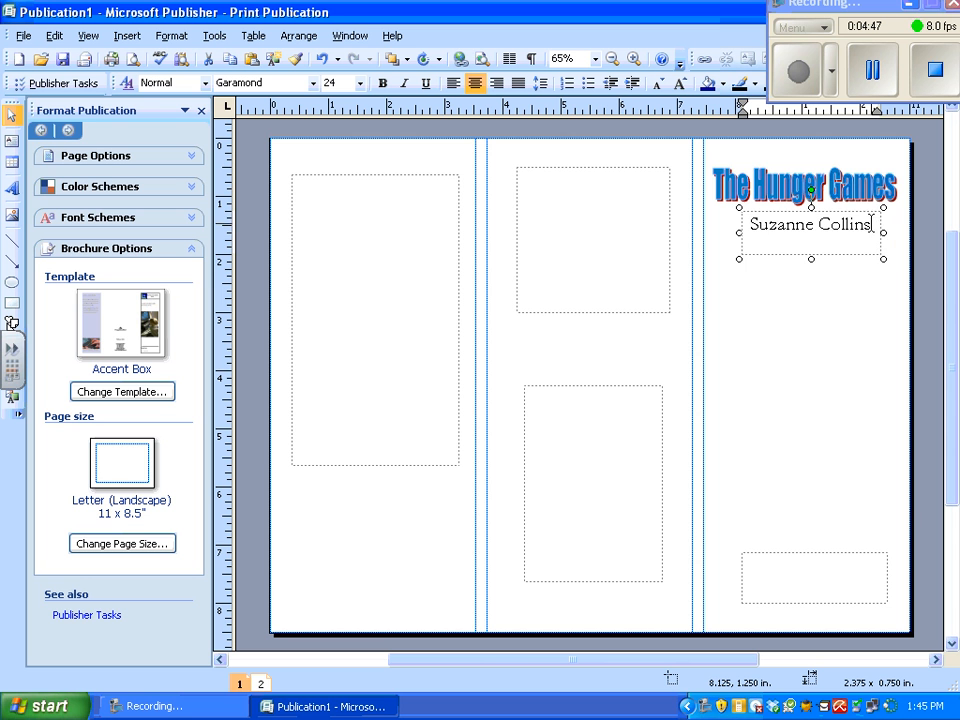
left_click_drag(871, 224, 755, 224)
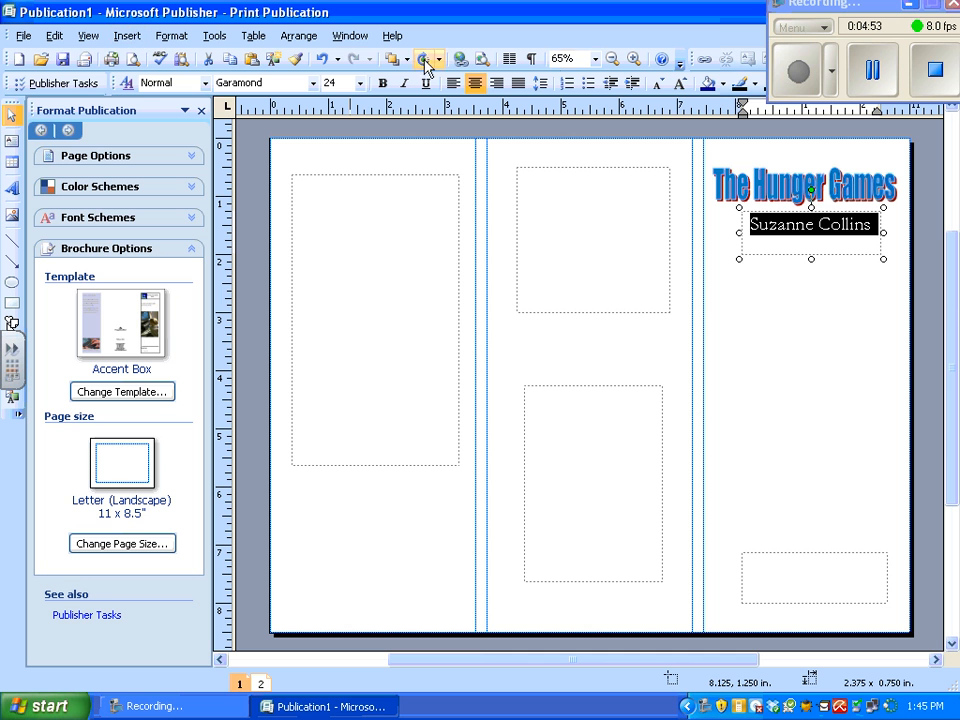
left_click(755, 85)
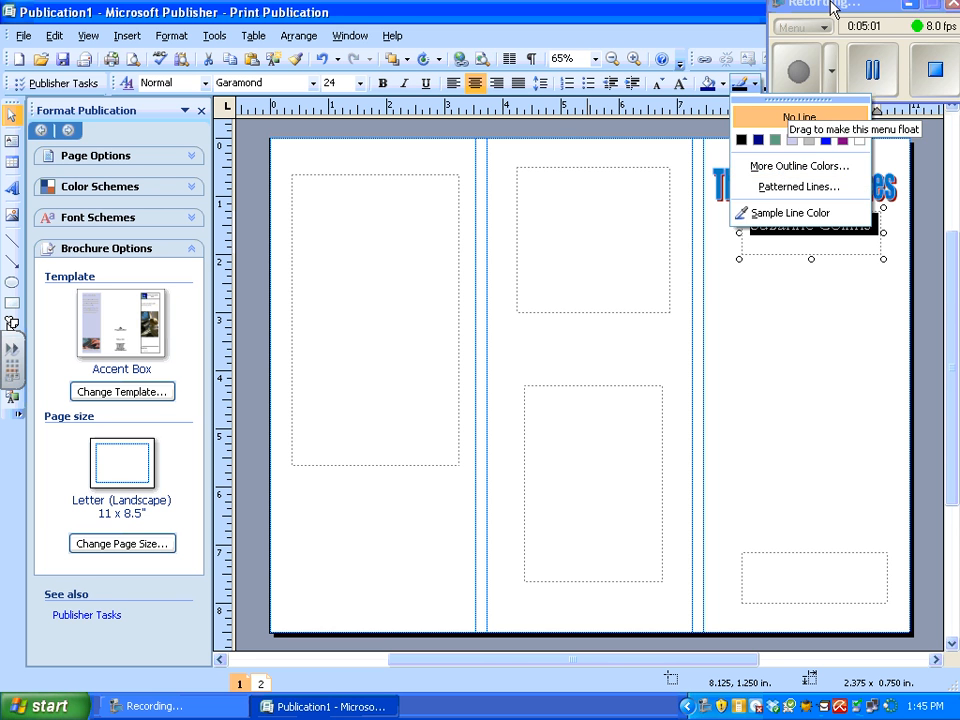
left_click_drag(833, 5, 483, 8)
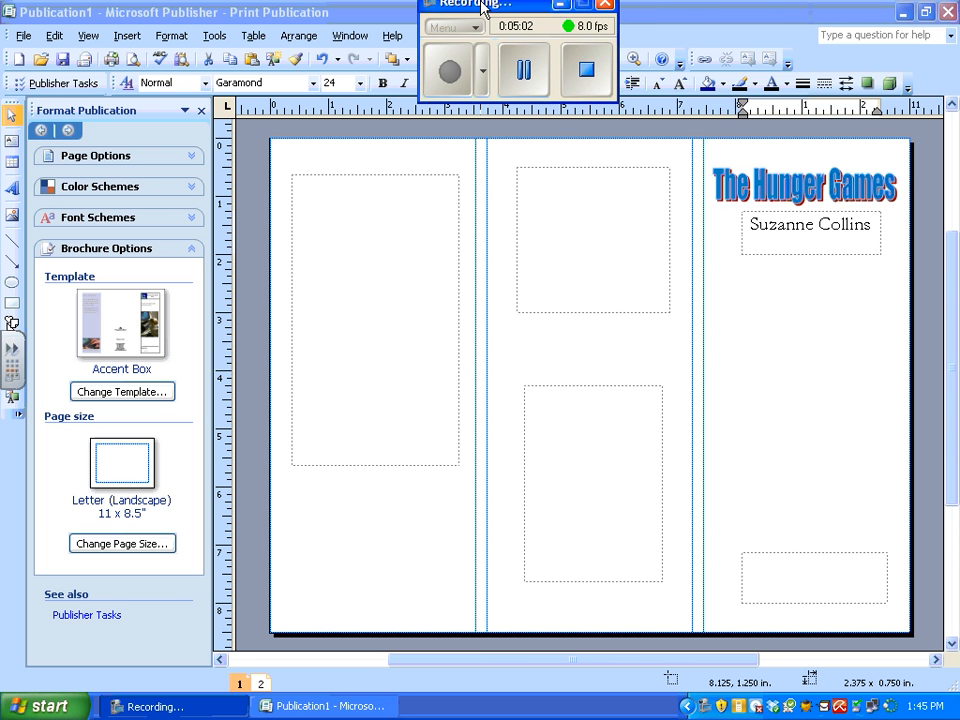
left_click(790, 92)
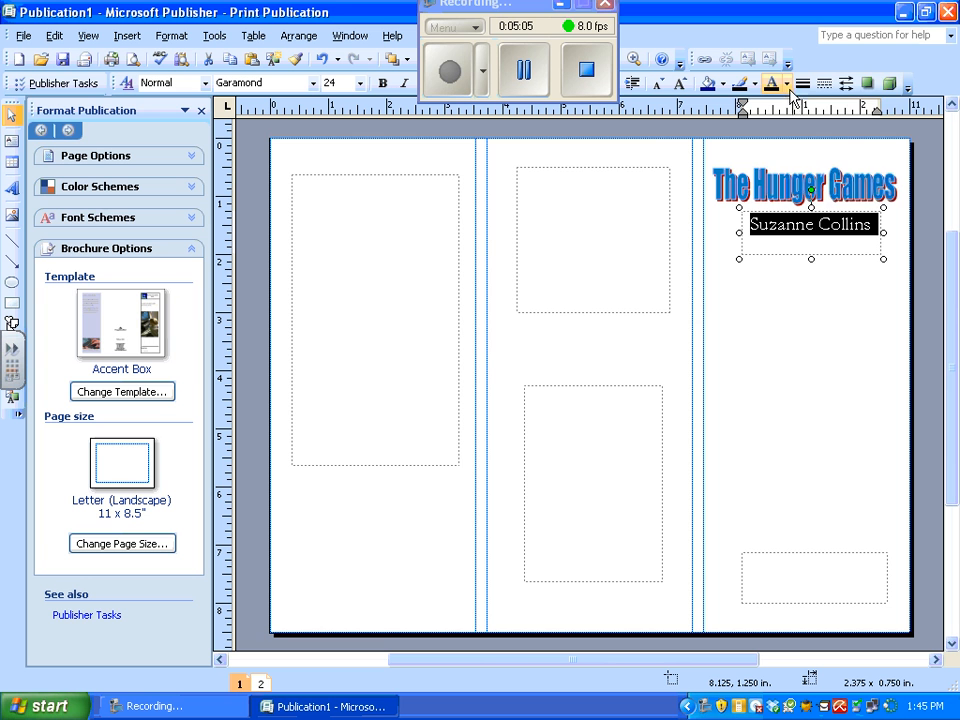
- Color the author's name red using More Colors
left_click(790, 92)
left_click(812, 141)
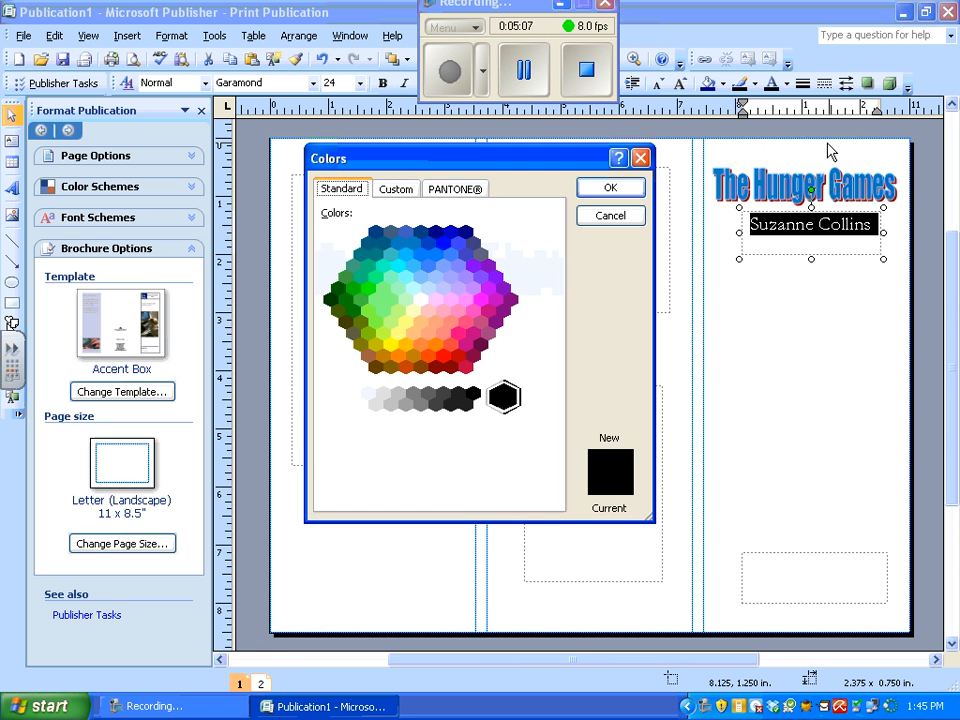
left_click(443, 357)
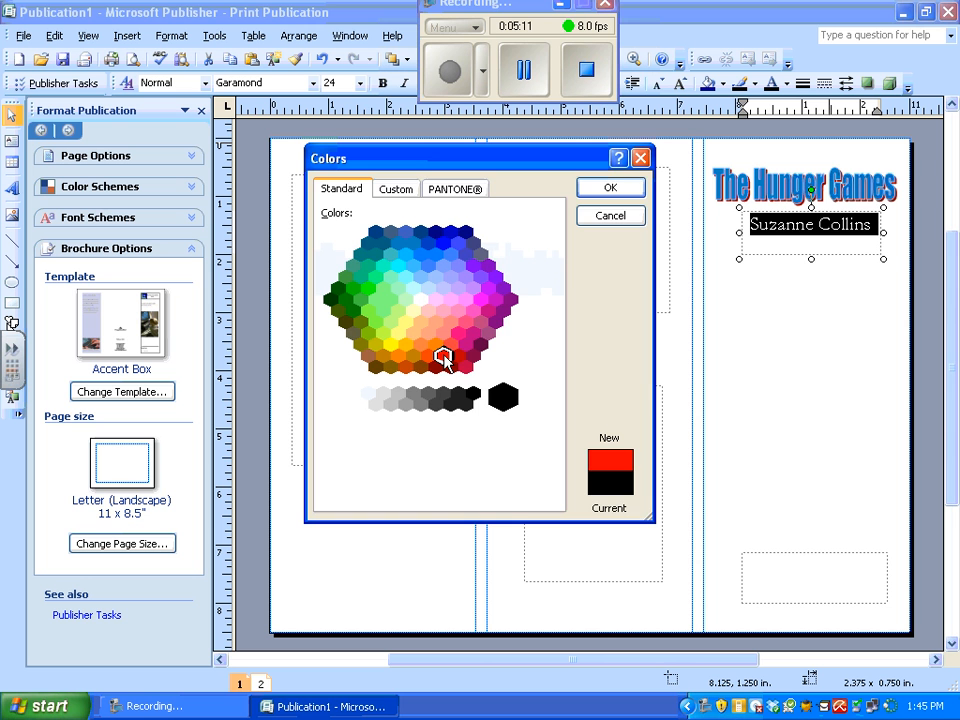
left_click(611, 190)
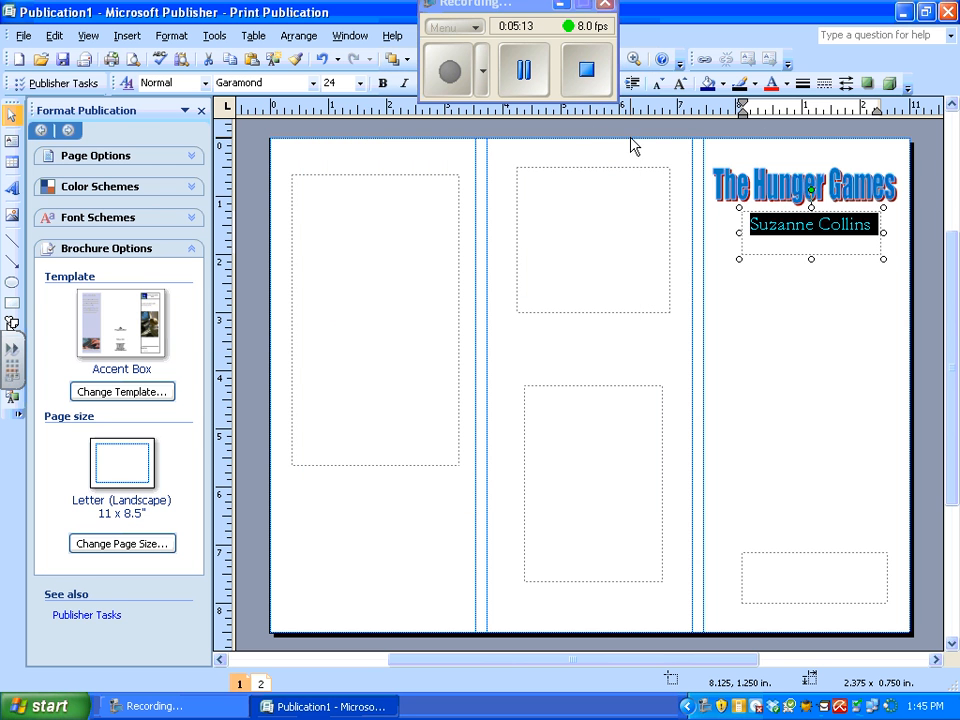
left_click_drag(530, 8, 328, 532)
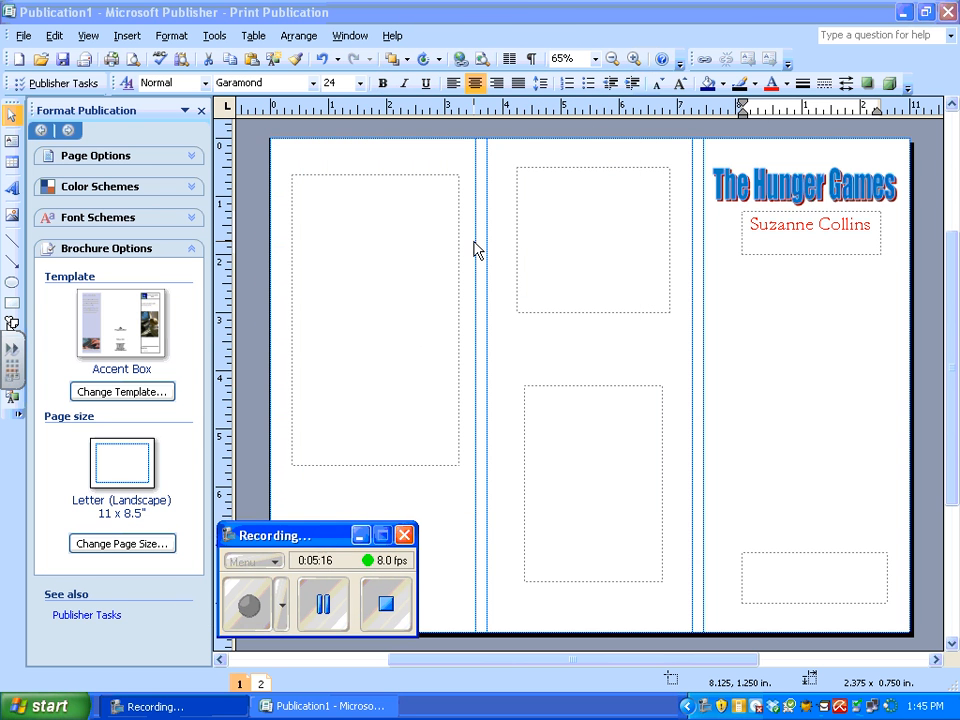
left_click(383, 87)
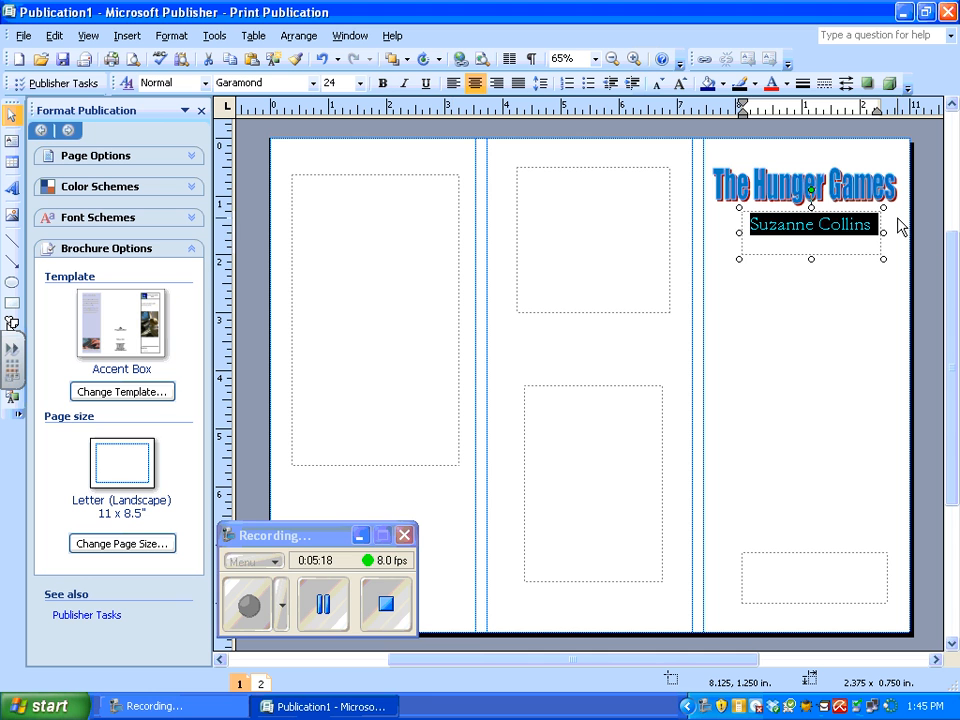
- Enlarge the name to 28 pt, widen its box both sides, and lower the middle panel's top frame
left_click(360, 85)
left_click(356, 234)
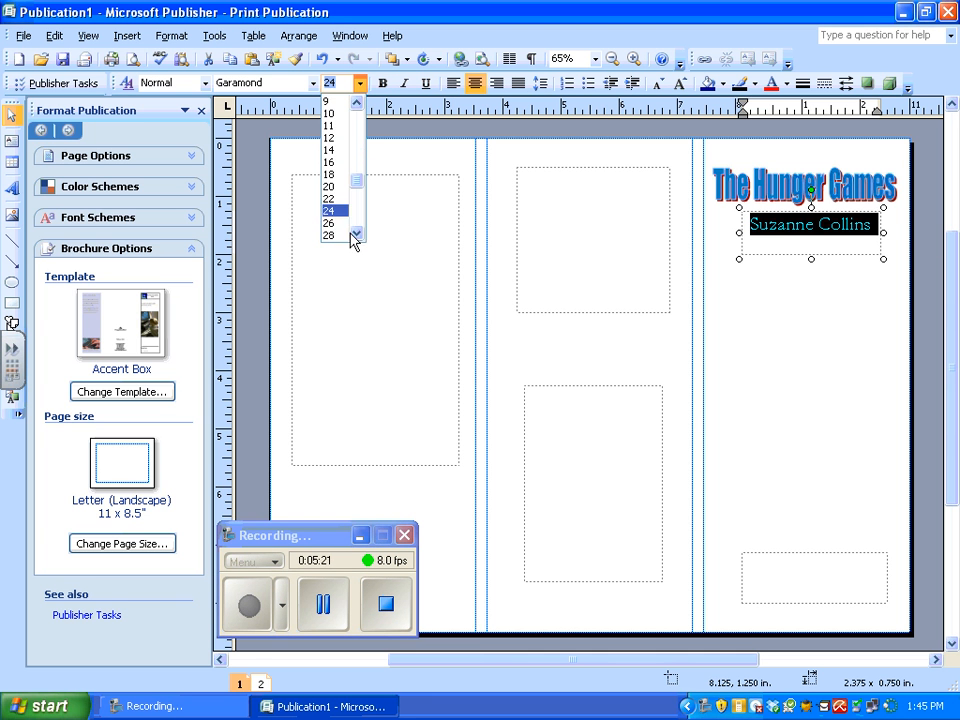
left_click(335, 236)
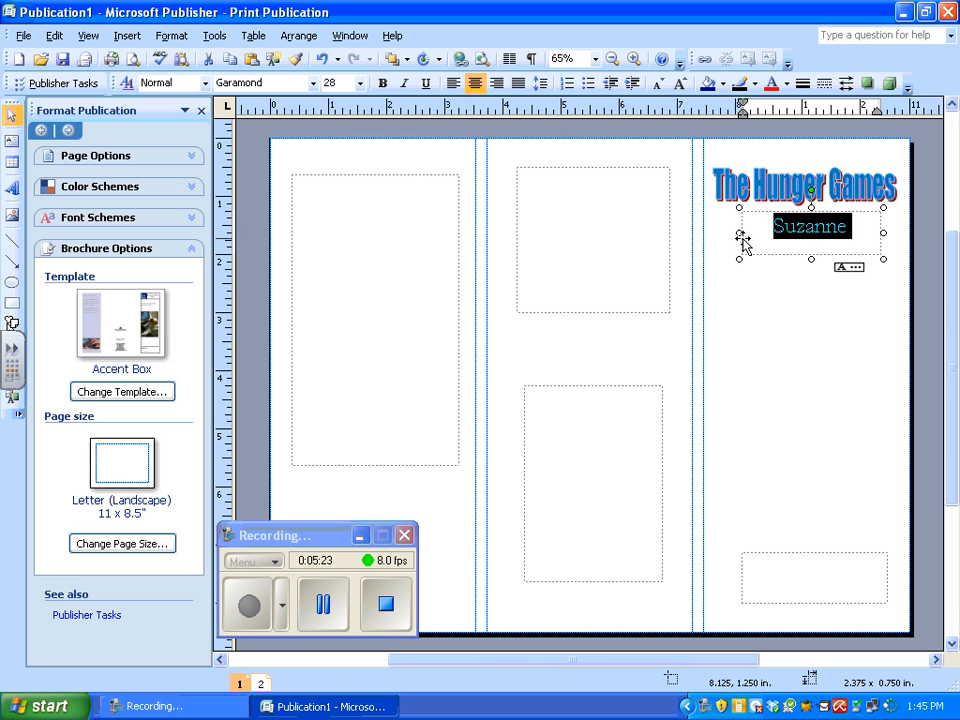
left_click_drag(739, 232, 716, 232)
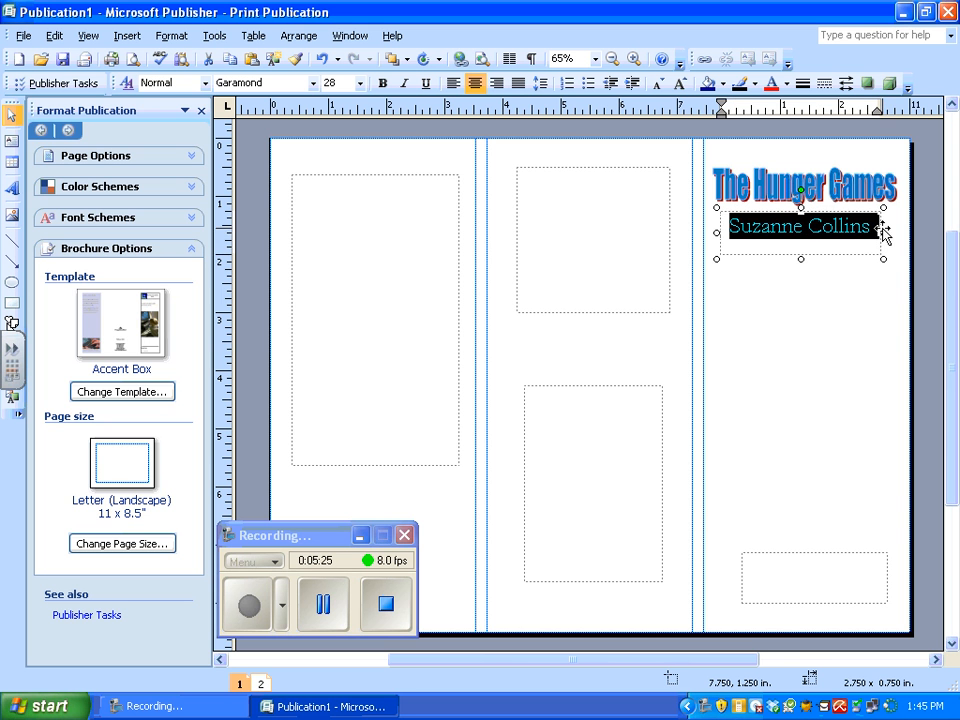
left_click_drag(883, 232, 899, 231)
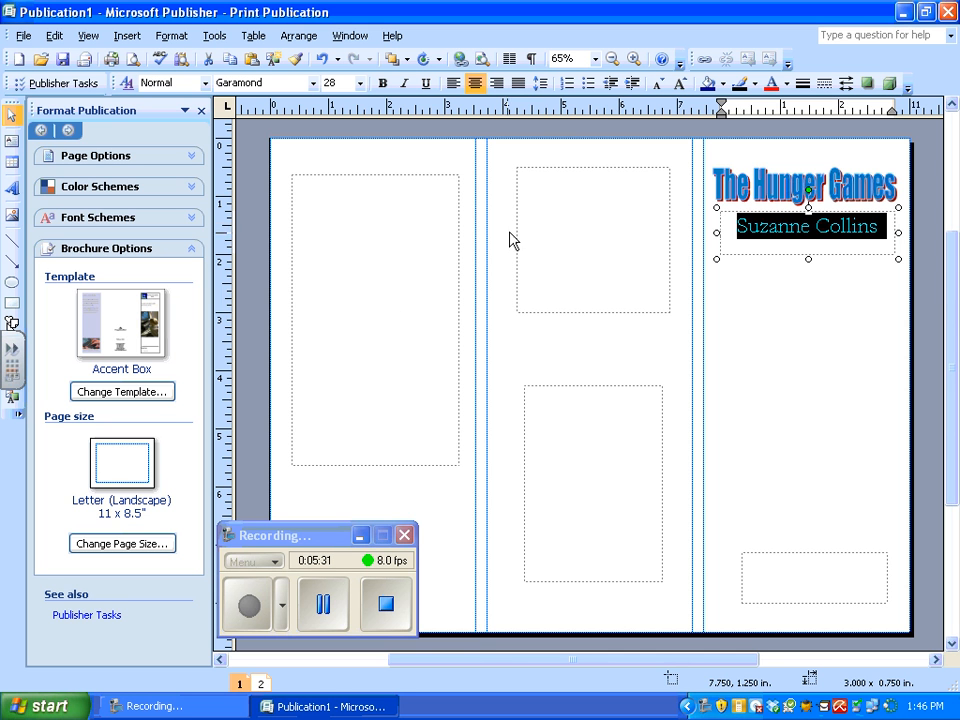
left_click_drag(514, 259, 515, 287)
- Insert a blue-style WordArt reading 'Recommendation'
left_click(11, 187)
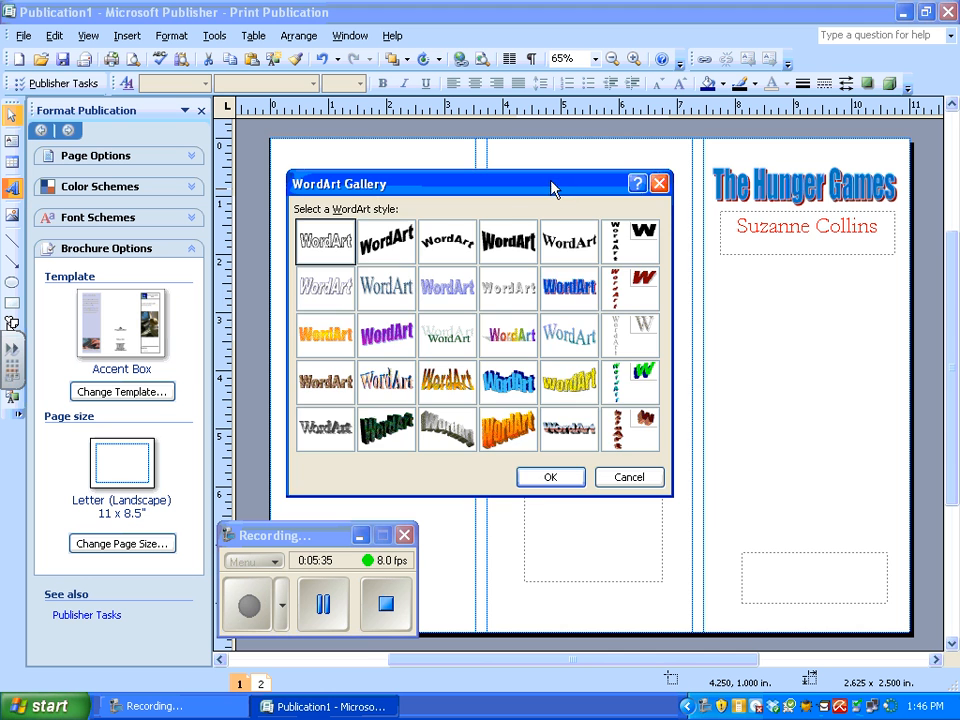
left_click(560, 298)
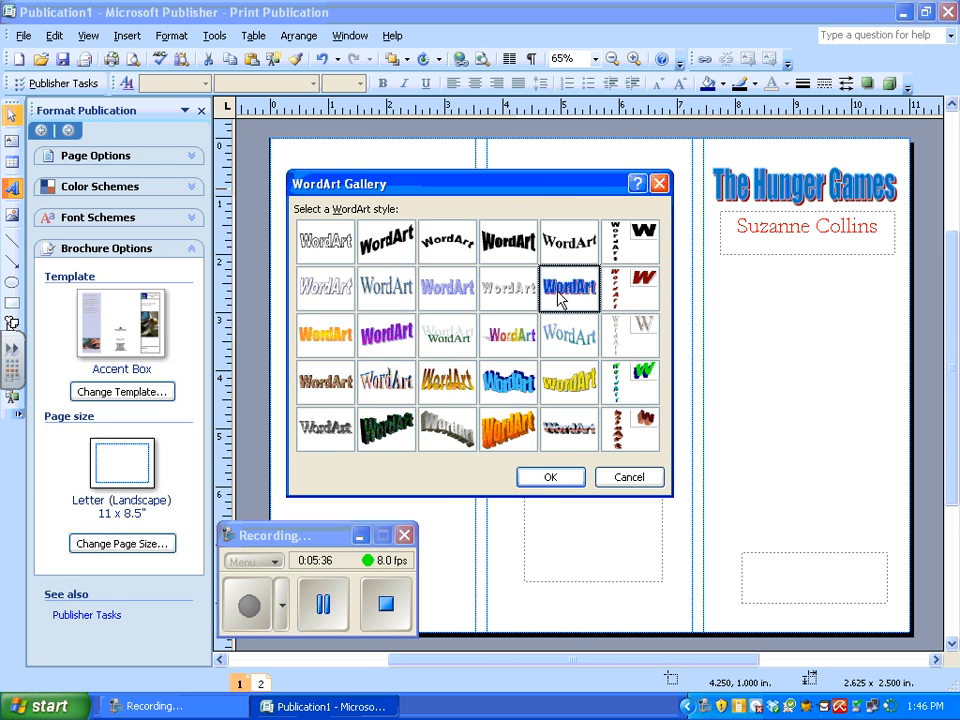
left_click(548, 478)
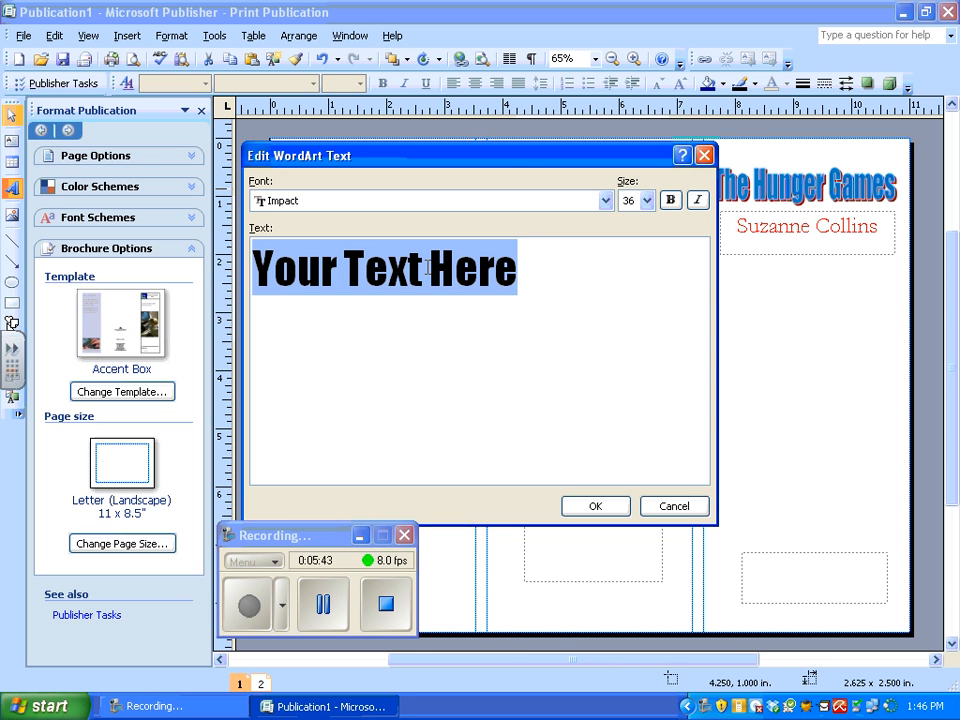
type("Re")
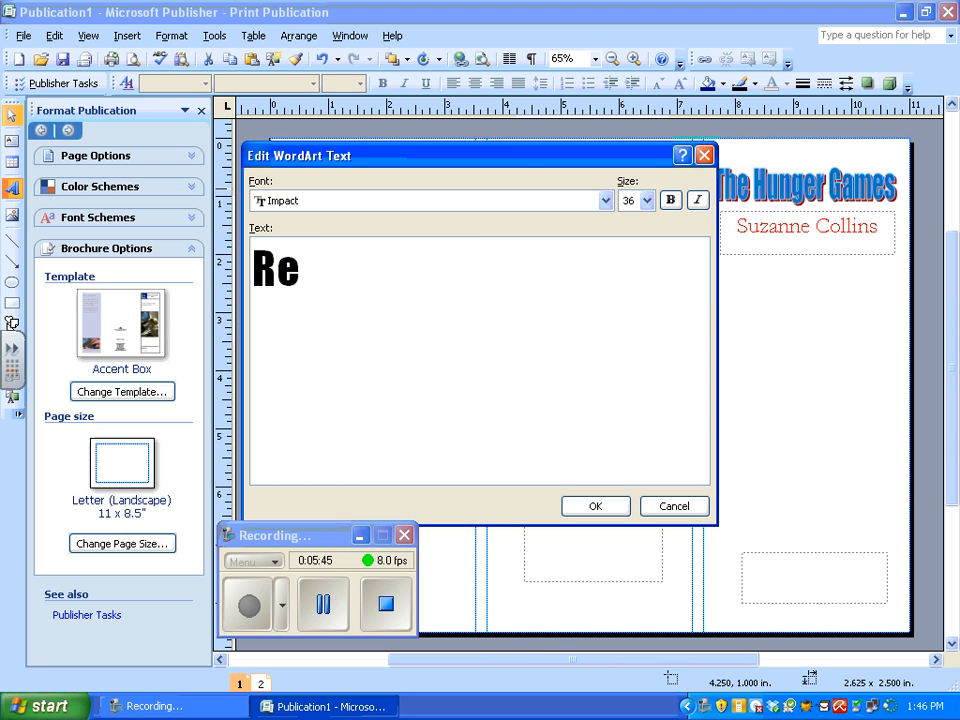
type("comm")
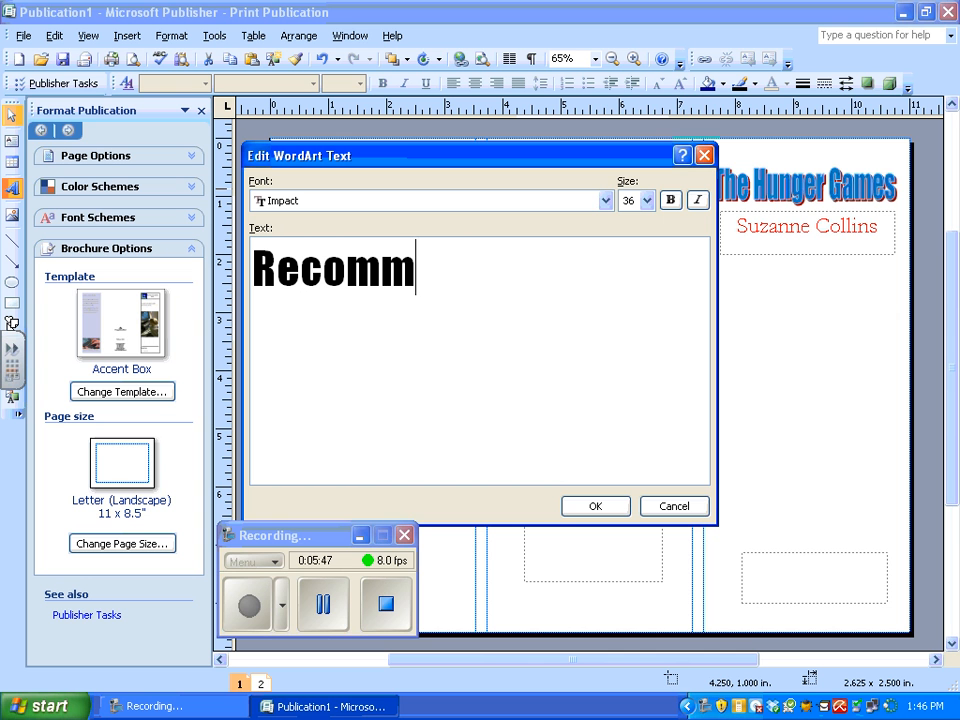
type("endation")
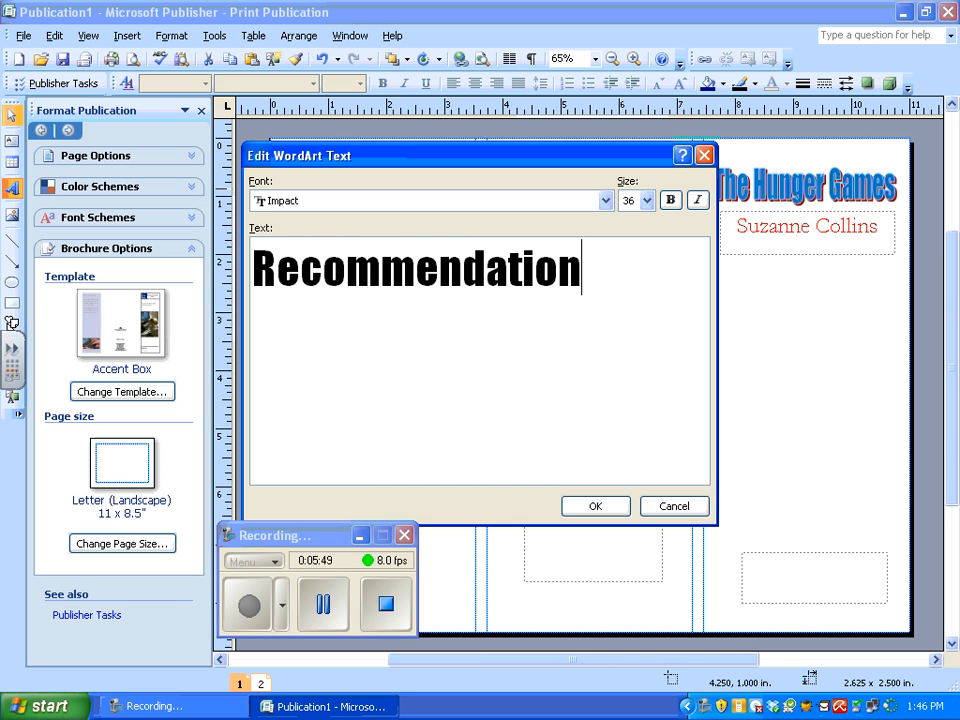
left_click(574, 509)
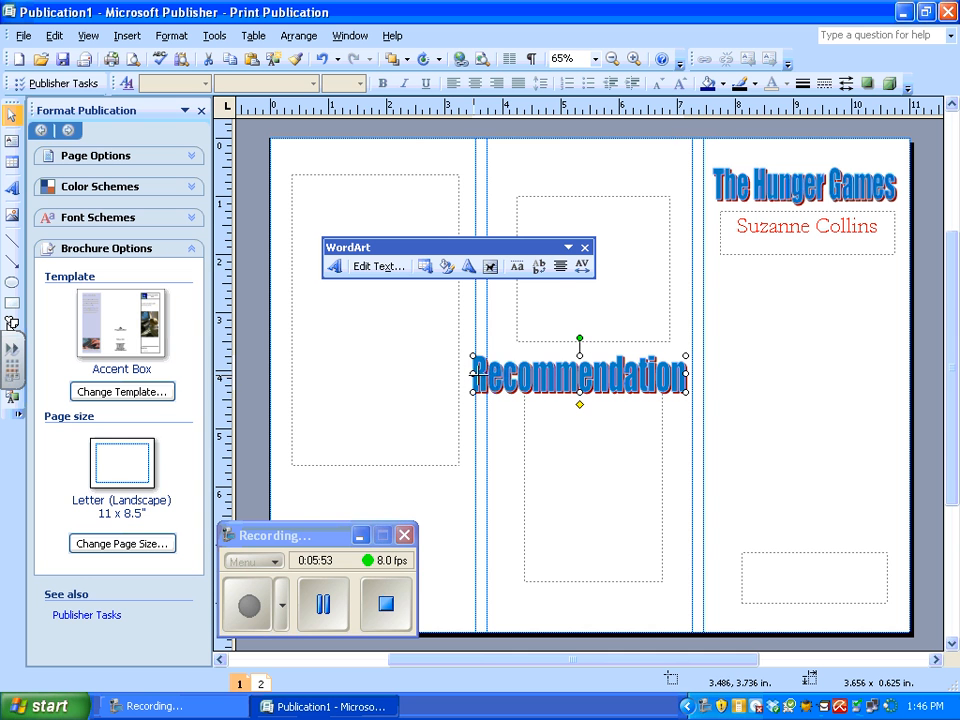
- Narrow Recommendation, place it atop the middle panel, and move the empty text boxes lower
left_click_drag(476, 380, 503, 379)
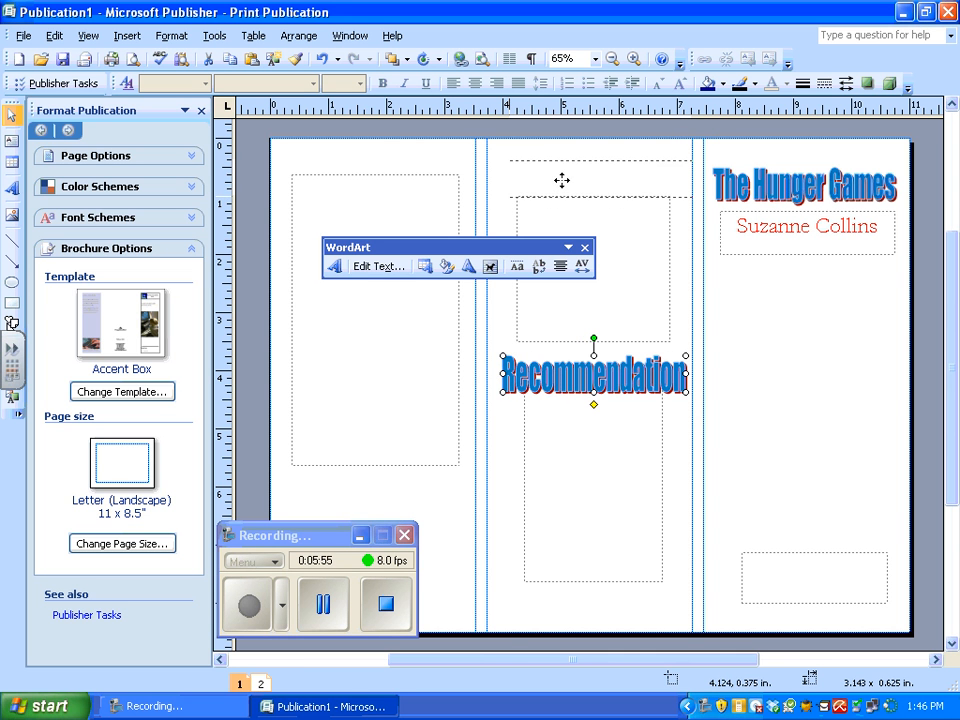
left_click_drag(557, 183, 557, 183)
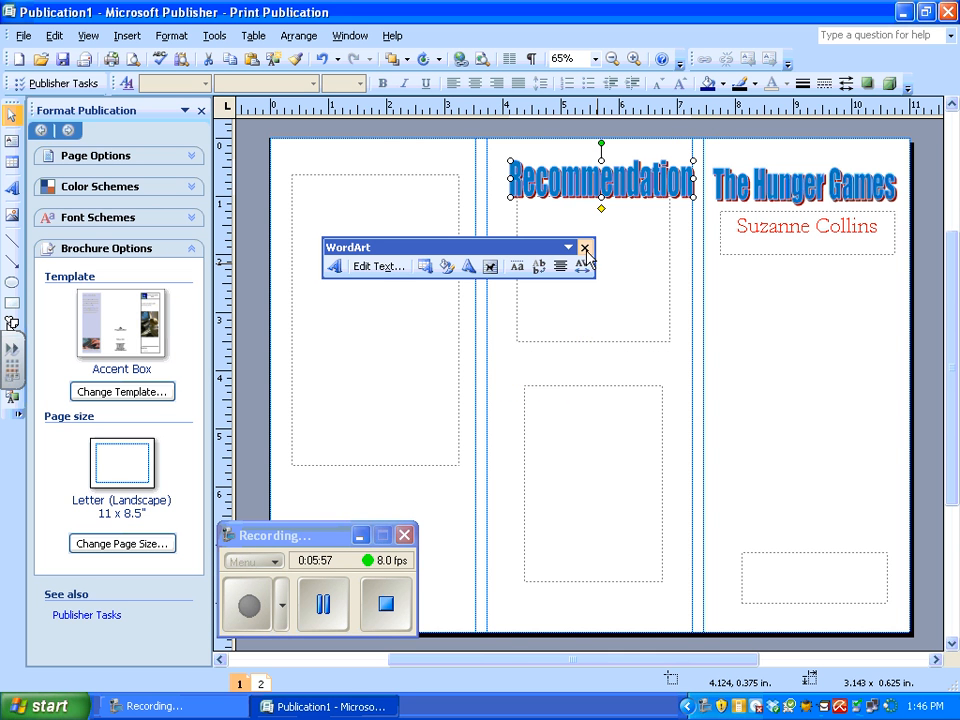
left_click(584, 247)
left_click_drag(563, 344, 561, 359)
left_click(561, 470)
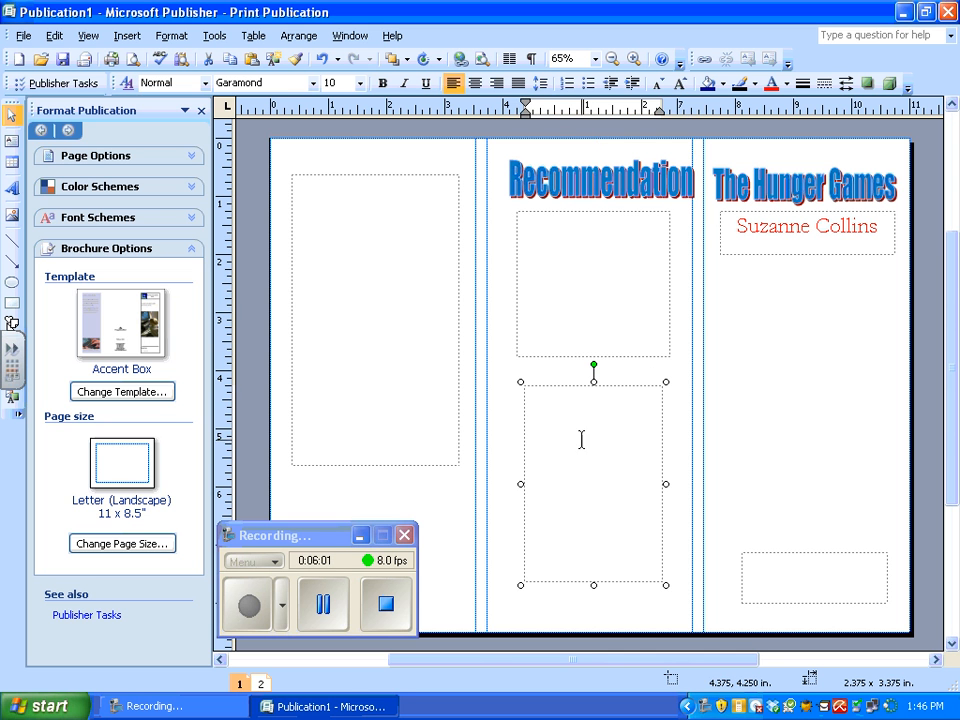
left_click(603, 188)
left_click_drag(605, 192, 590, 192)
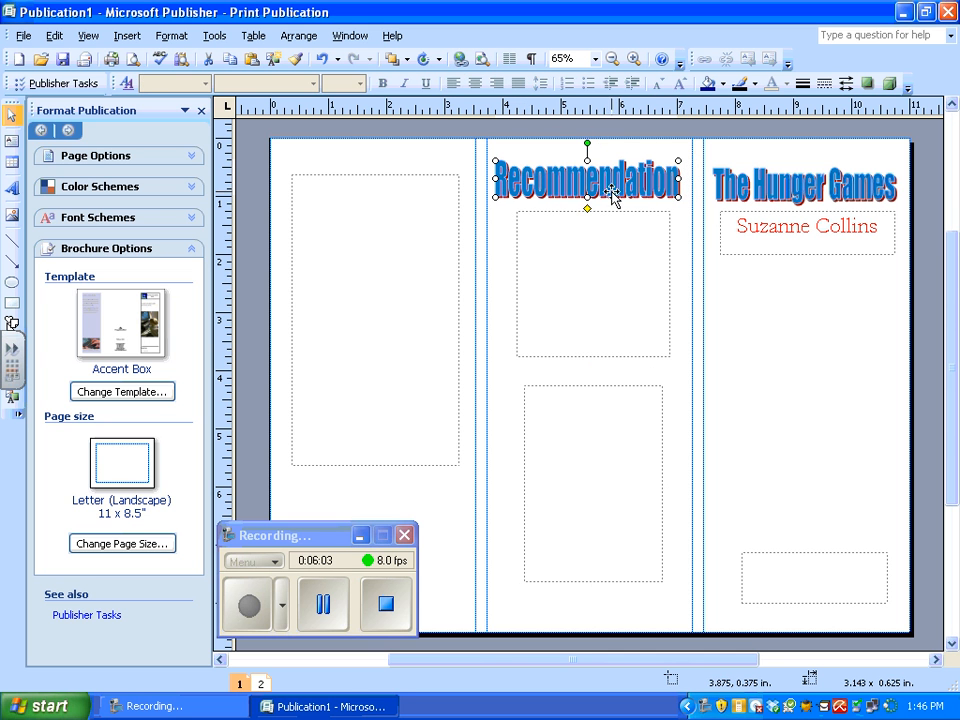
left_click_drag(380, 180, 384, 220)
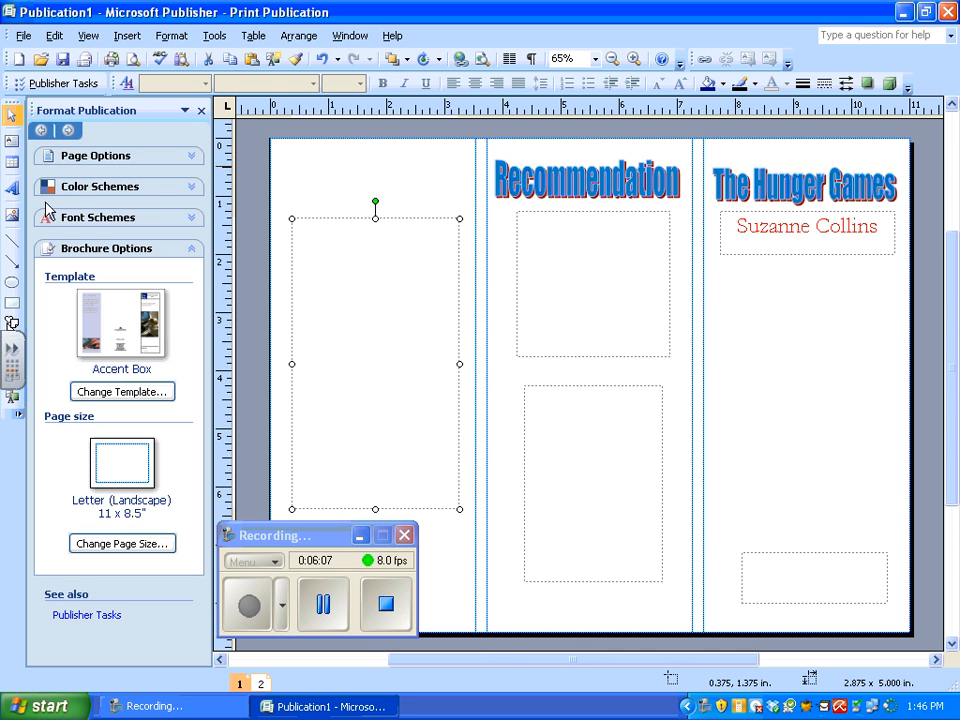
- Insert a blue-style WordArt reading 'Author's Biography'
left_click(12, 187)
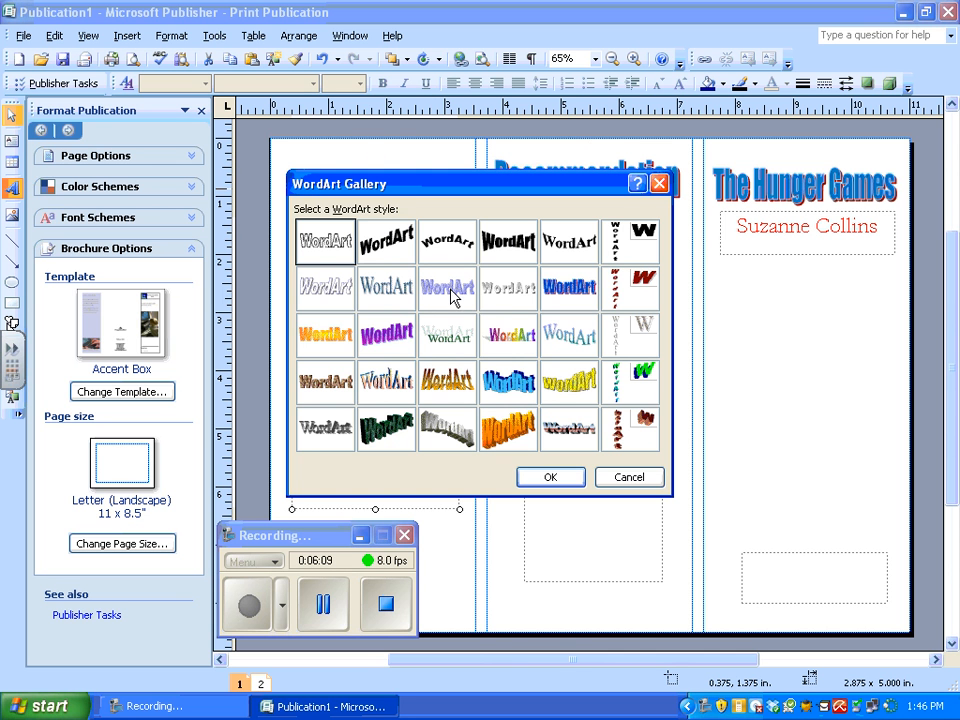
left_click(556, 284)
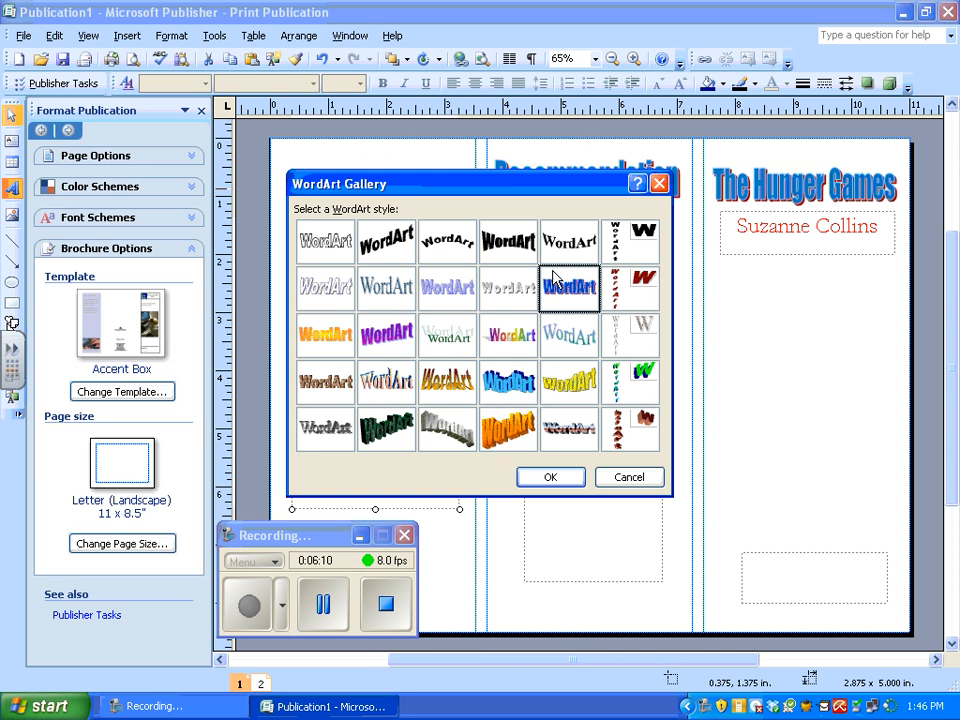
left_click(550, 477)
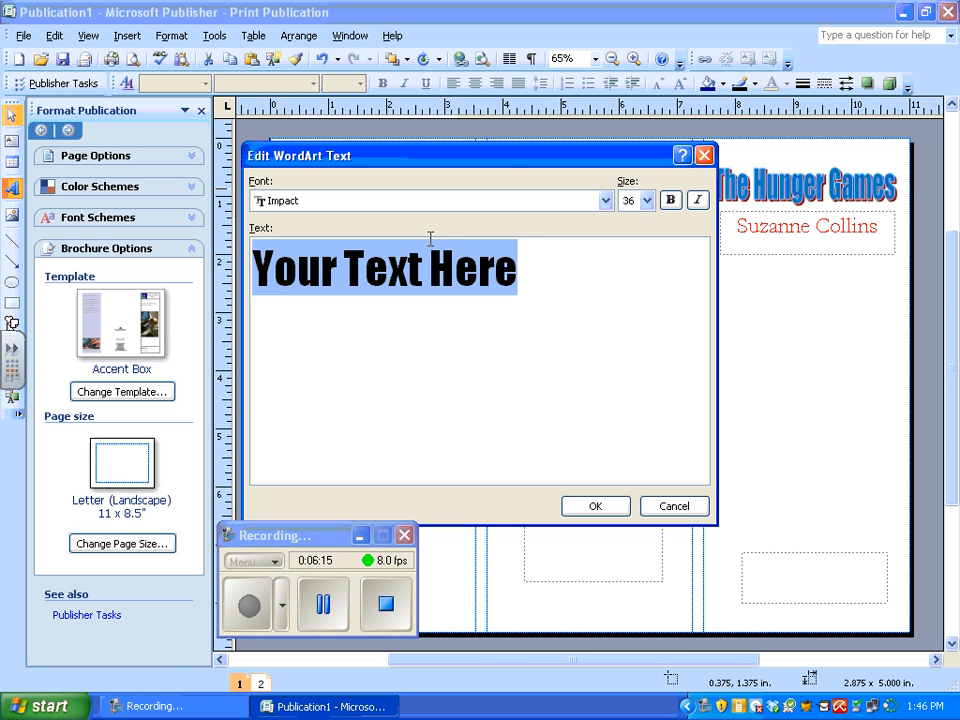
type("Author")
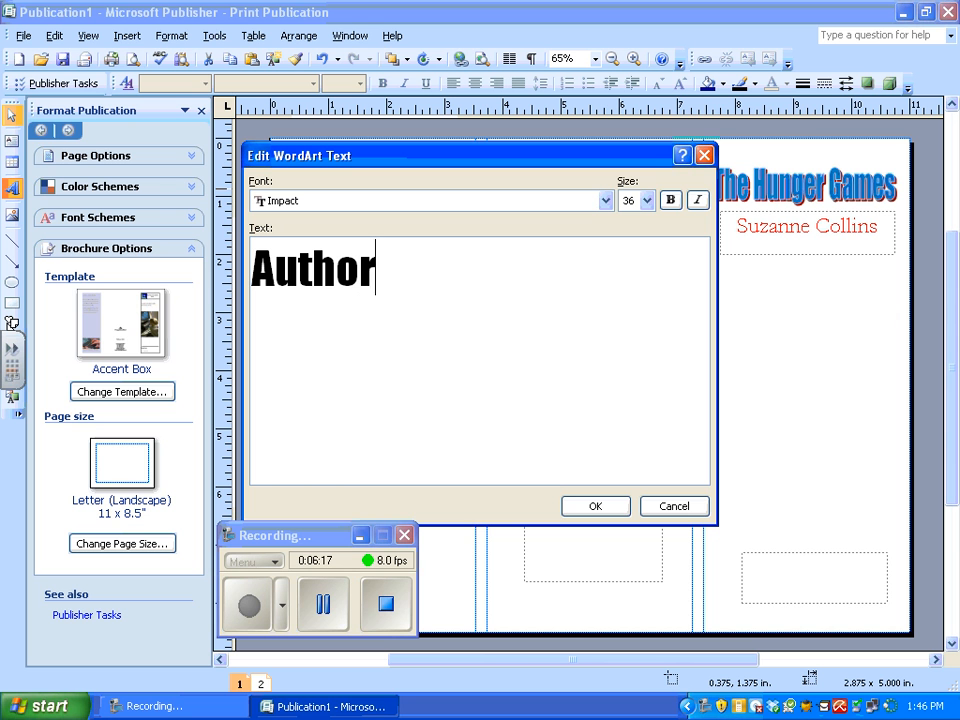
type("'s Bi")
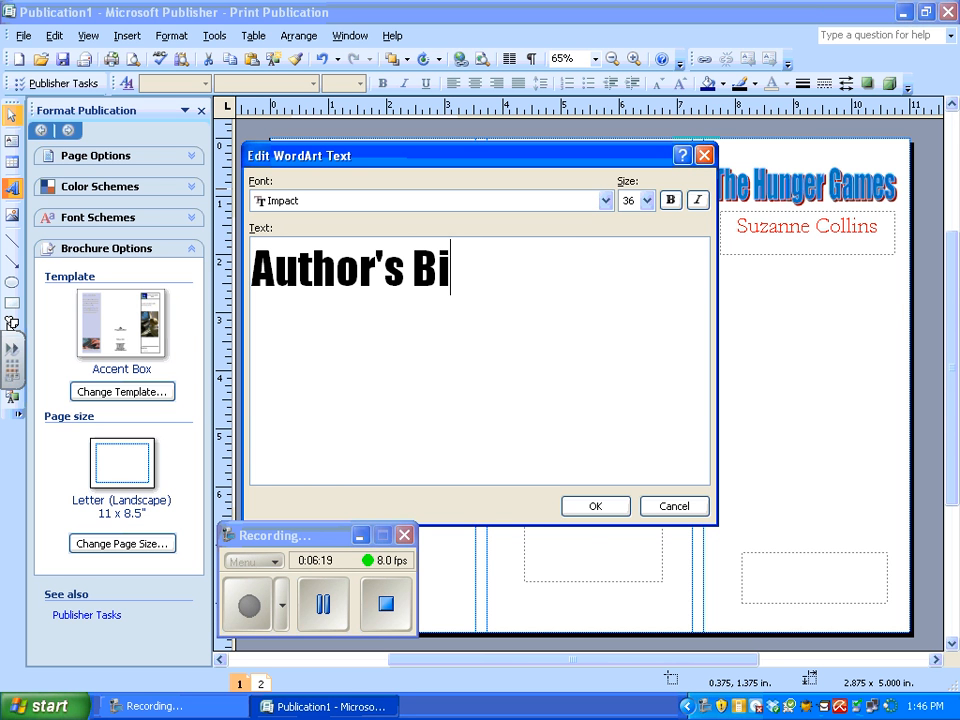
type("ography")
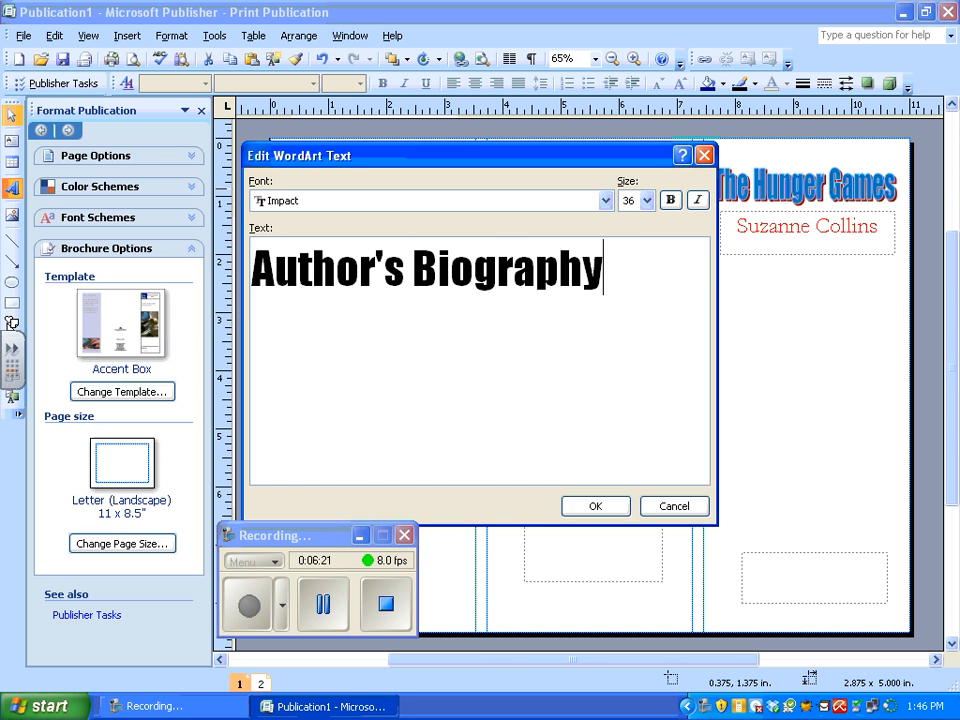
left_click(596, 506)
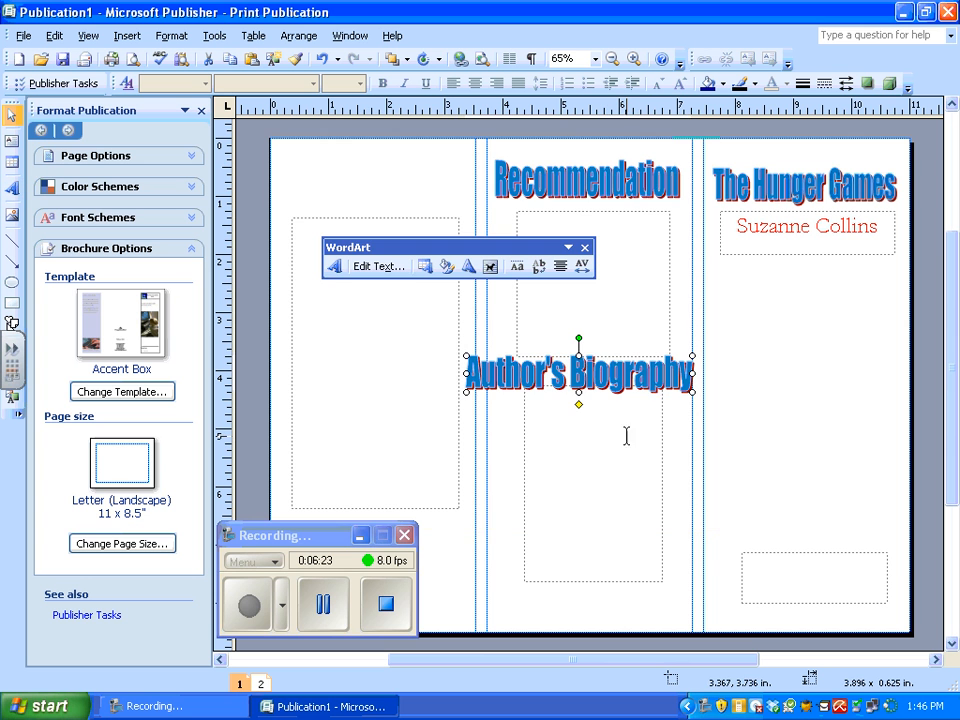
- Move Author's Biography to the top of the left panel and resize it to fit
left_click_drag(610, 362, 416, 170)
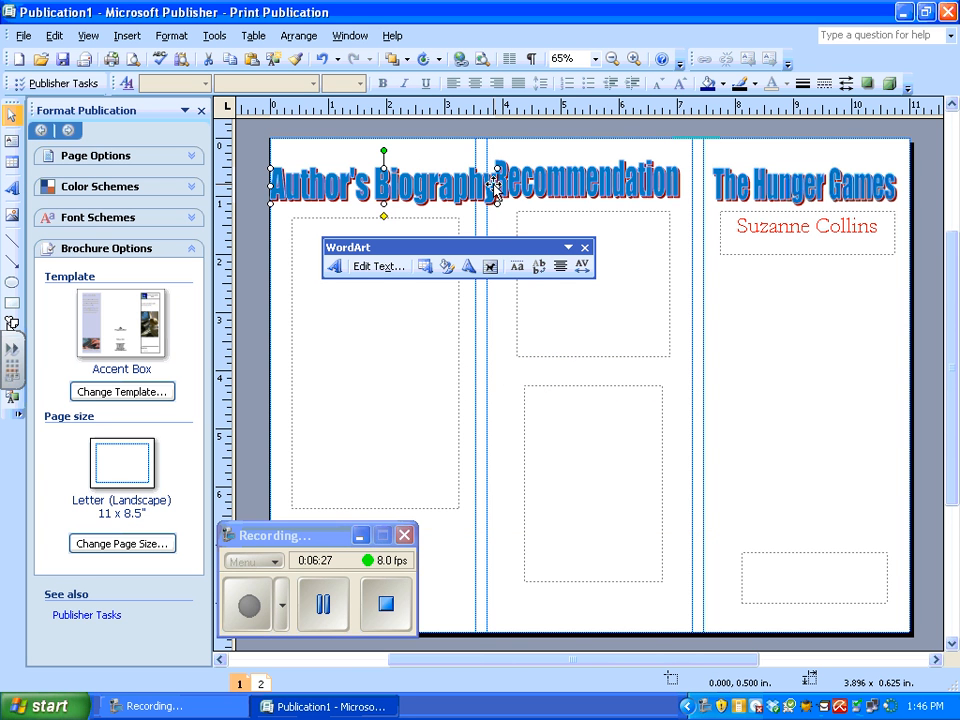
left_click_drag(494, 184, 459, 184)
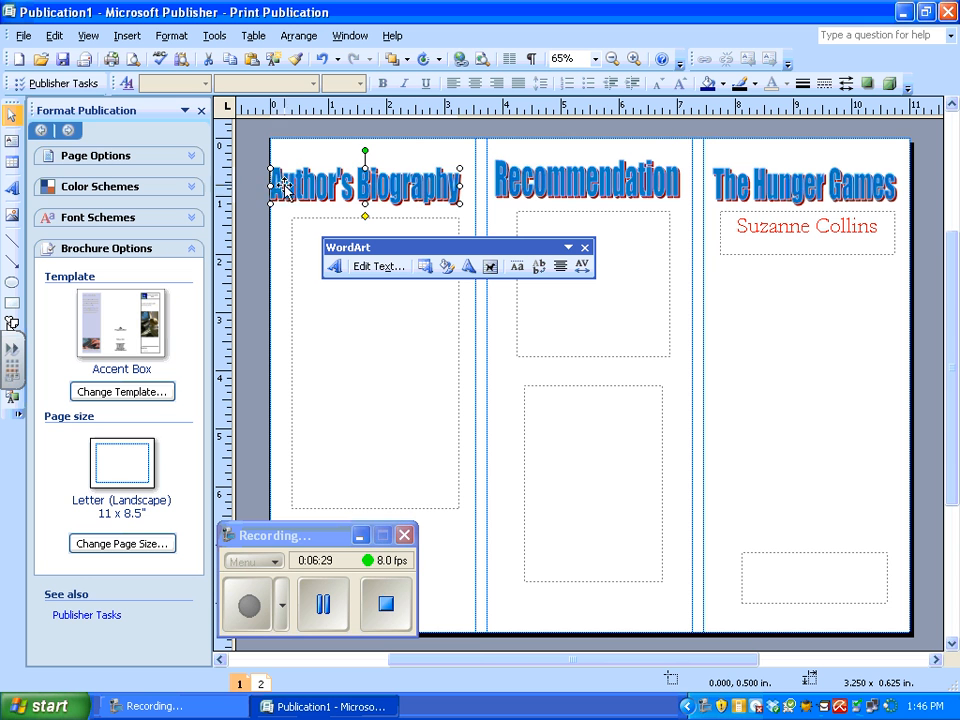
left_click_drag(282, 184, 304, 184)
left_click_drag(460, 179, 466, 179)
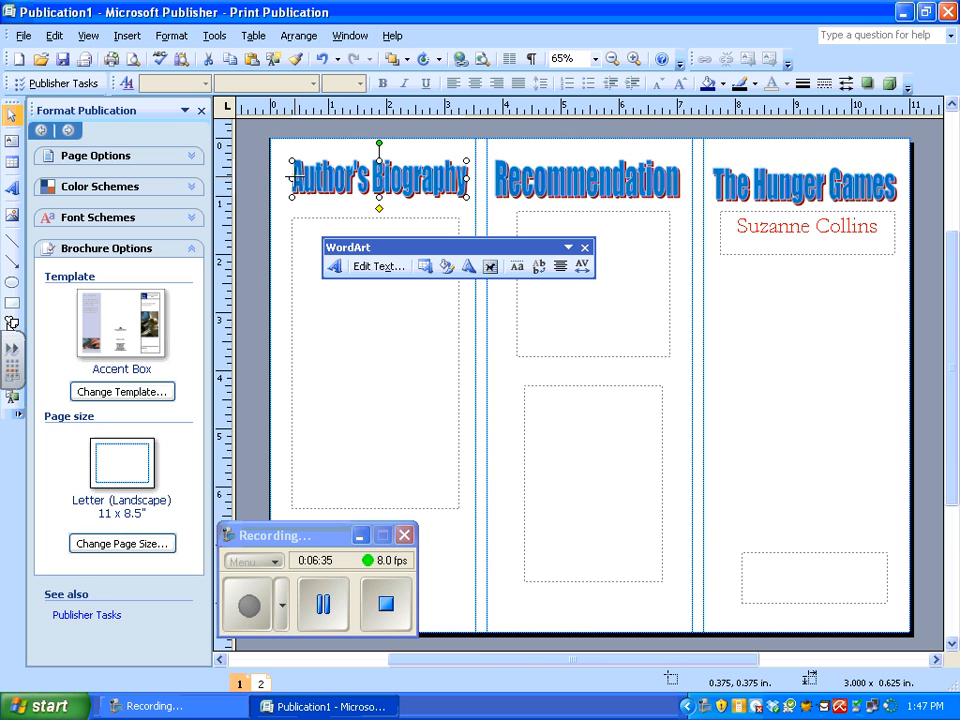
left_click_drag(293, 178, 285, 178)
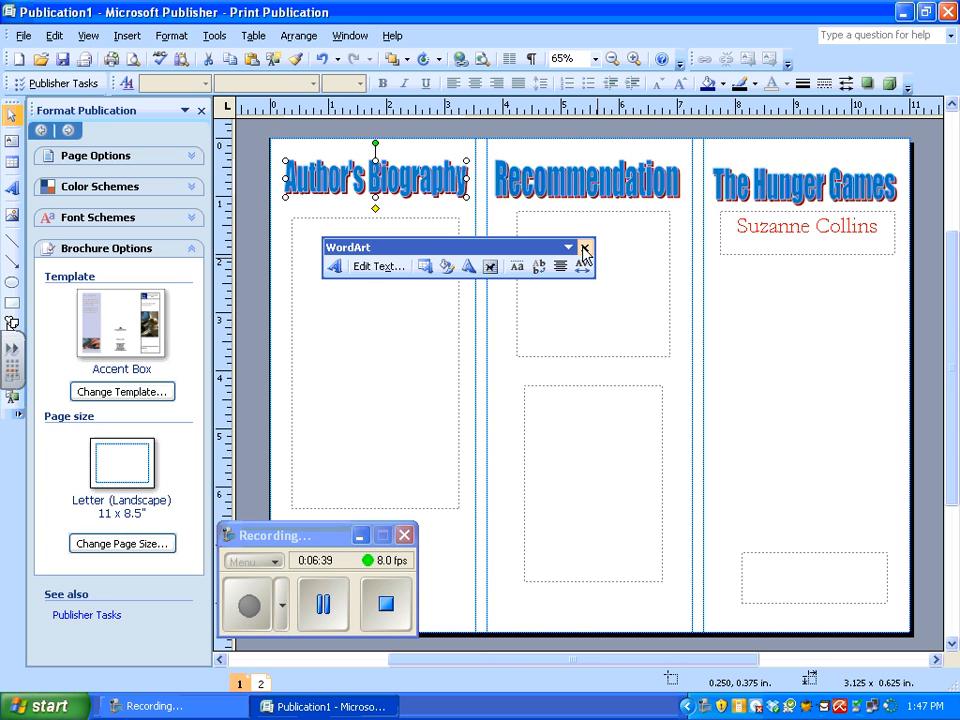
left_click(585, 248)
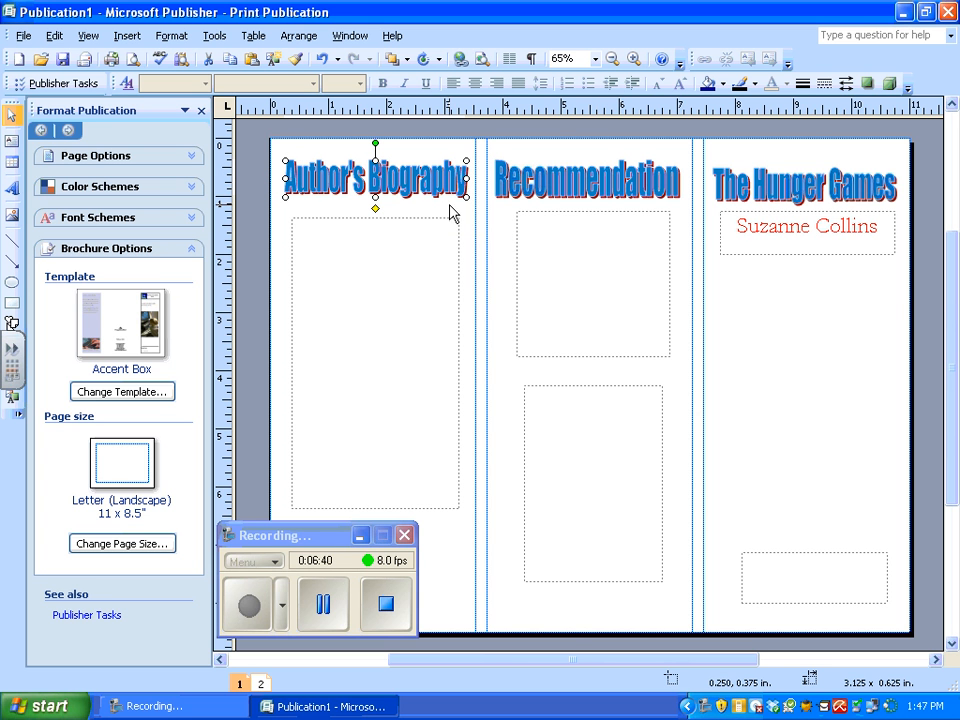
left_click(23, 36)
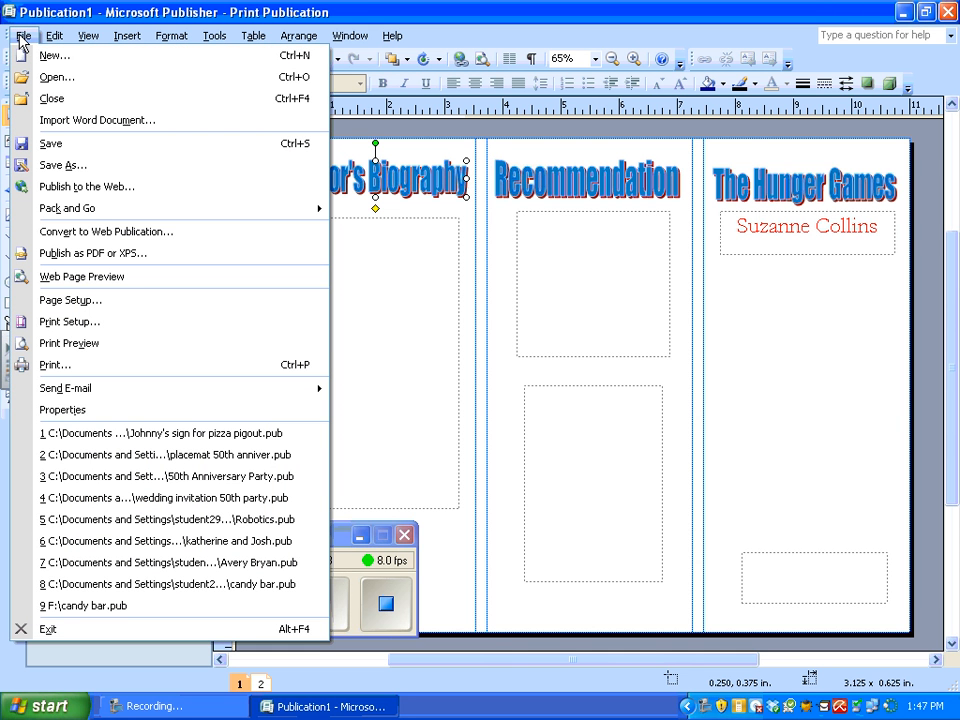
- Check the page in Print Preview, then nudge The Hunger Games title up slightly
left_click(66, 348)
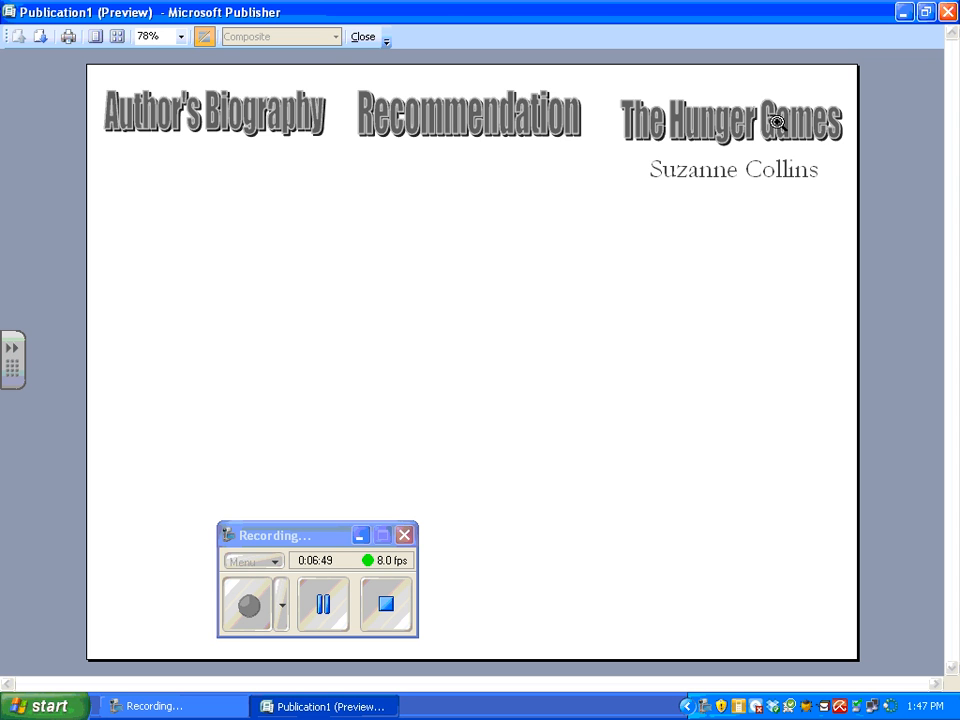
left_click(363, 38)
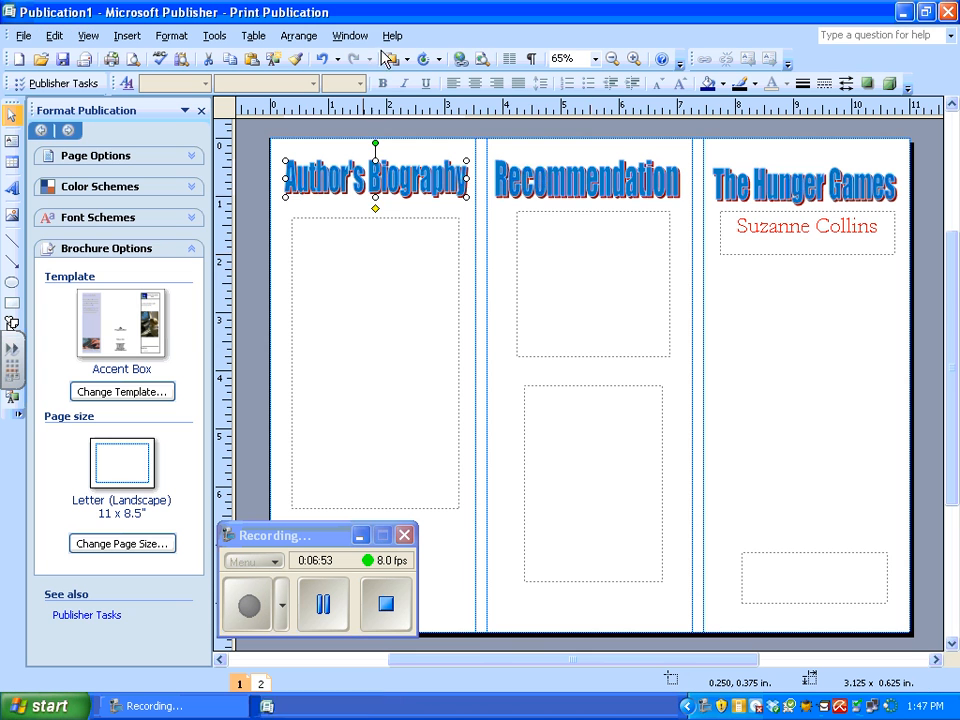
left_click(552, 178)
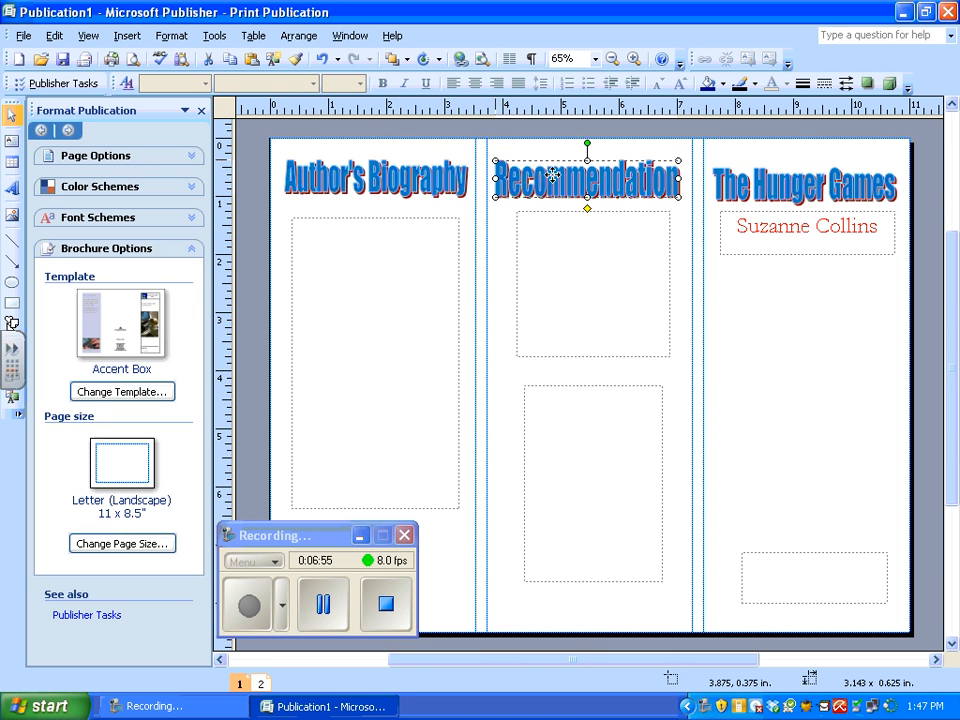
left_click(766, 178)
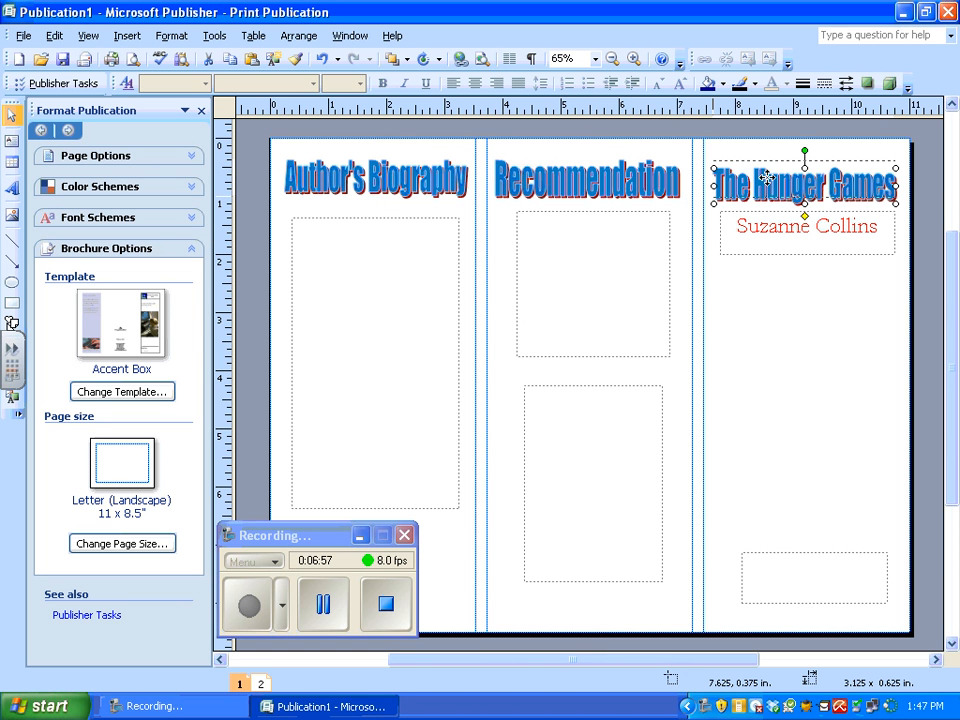
left_click_drag(766, 178, 766, 171)
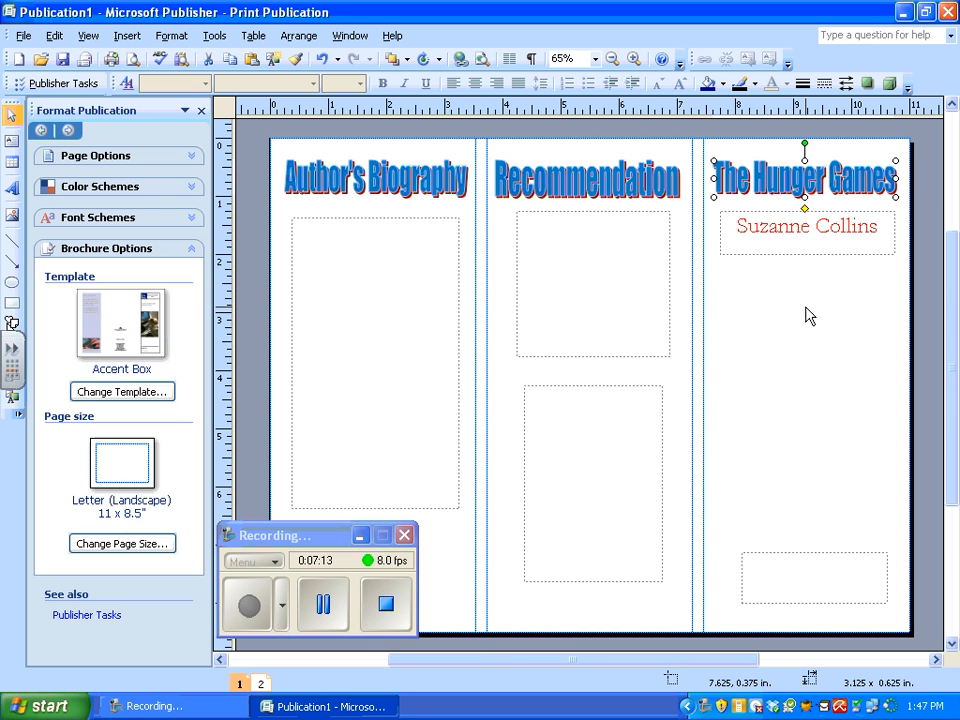
- Open the web browser, go to google.com and run an image search for 'Th Hunger Games'
left_click(903, 13)
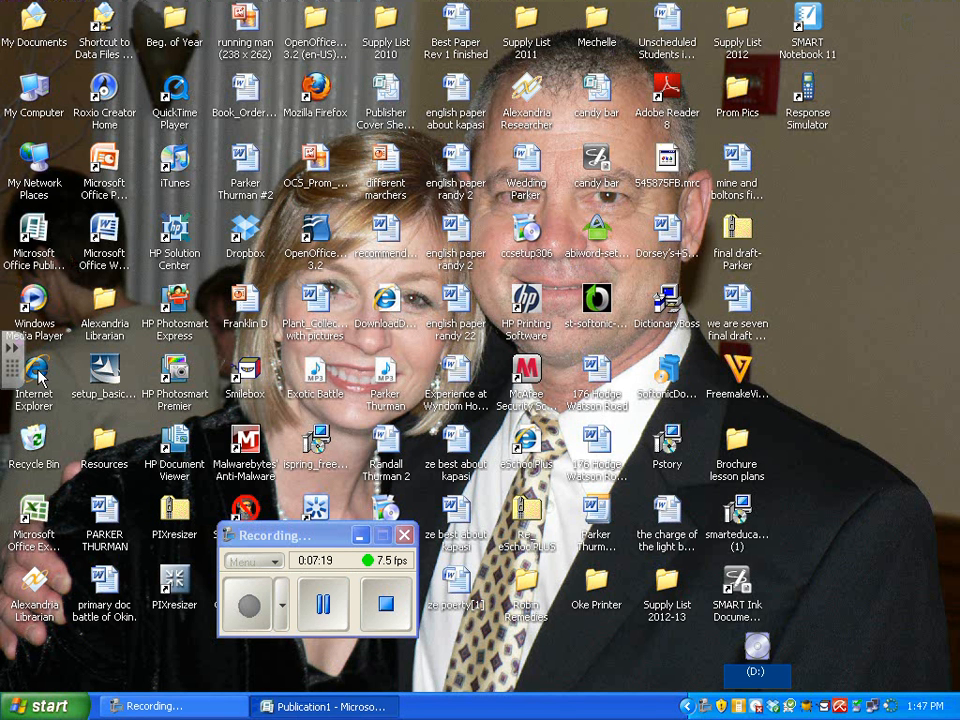
left_click(36, 372)
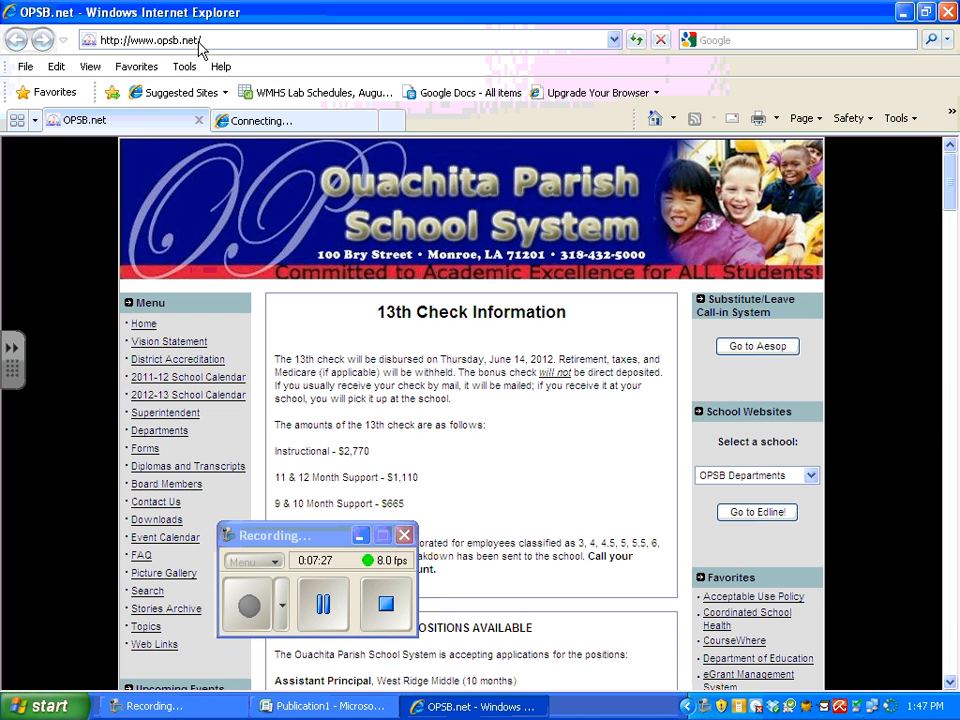
left_click(203, 41)
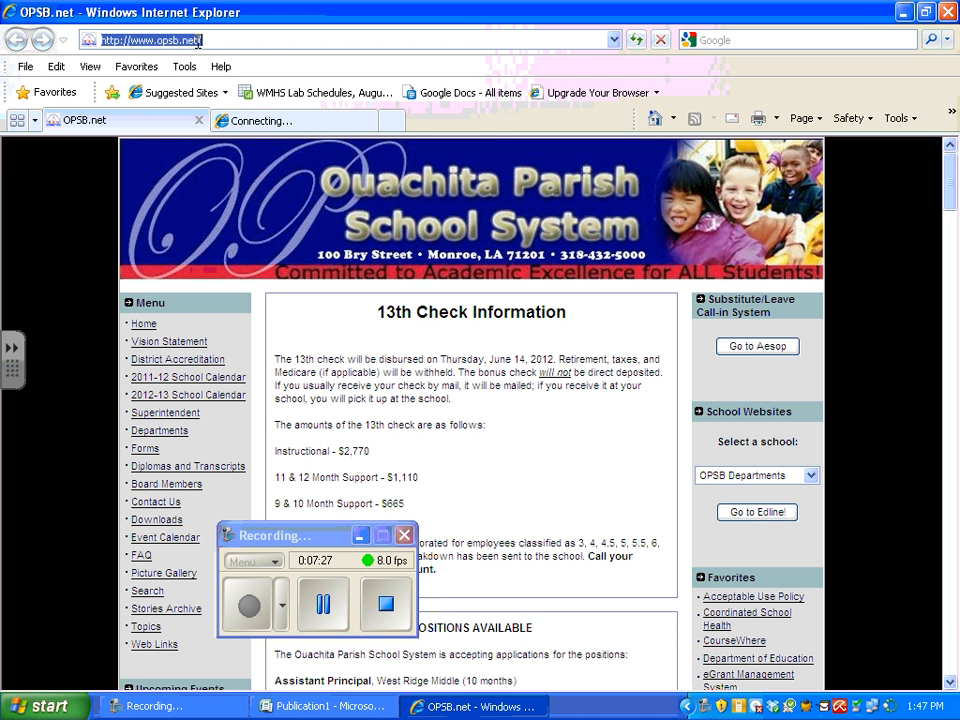
type("google.com")
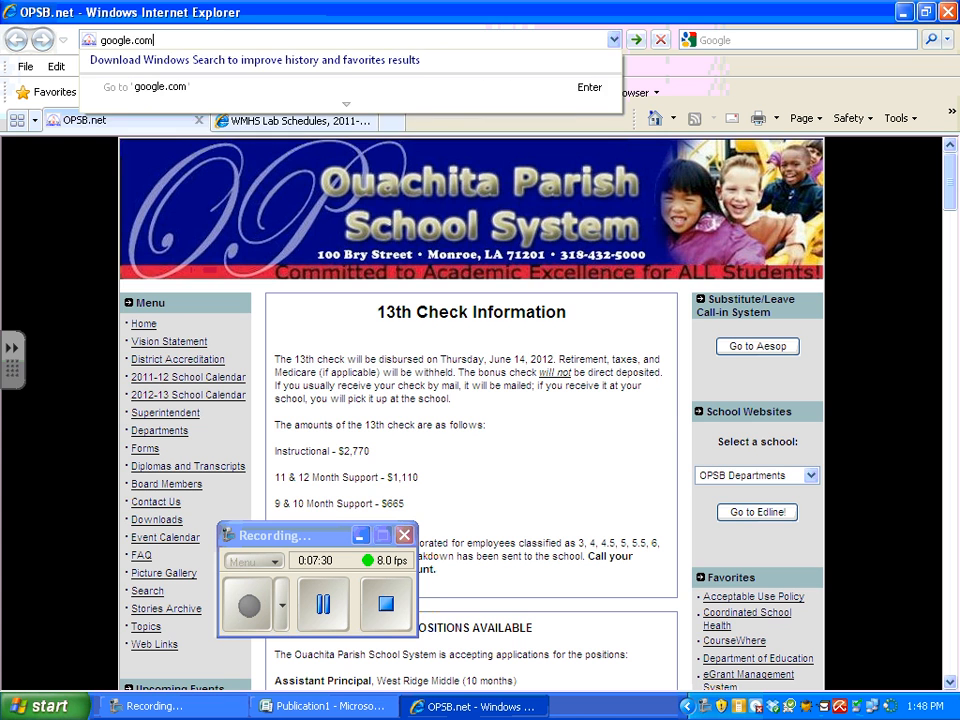
key("Return")
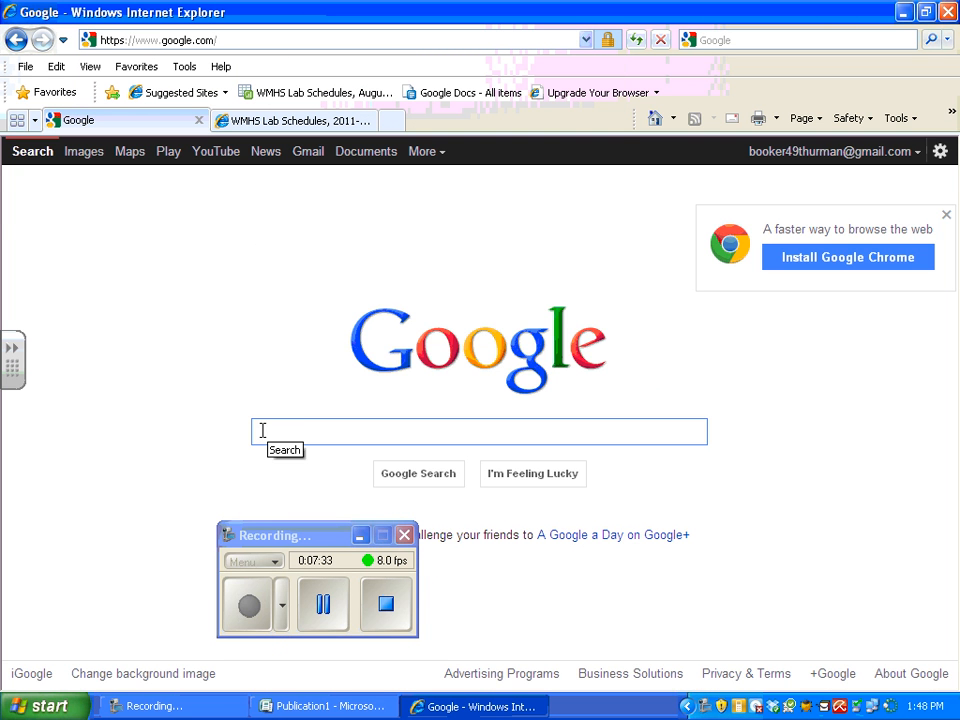
type("Th Hunger ")
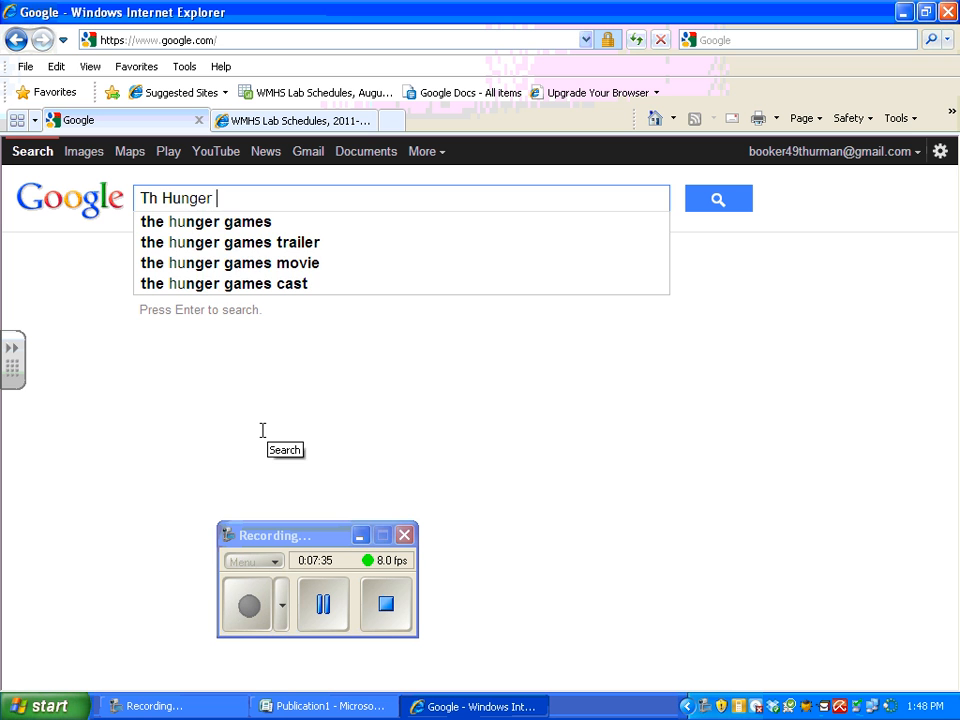
type("Games")
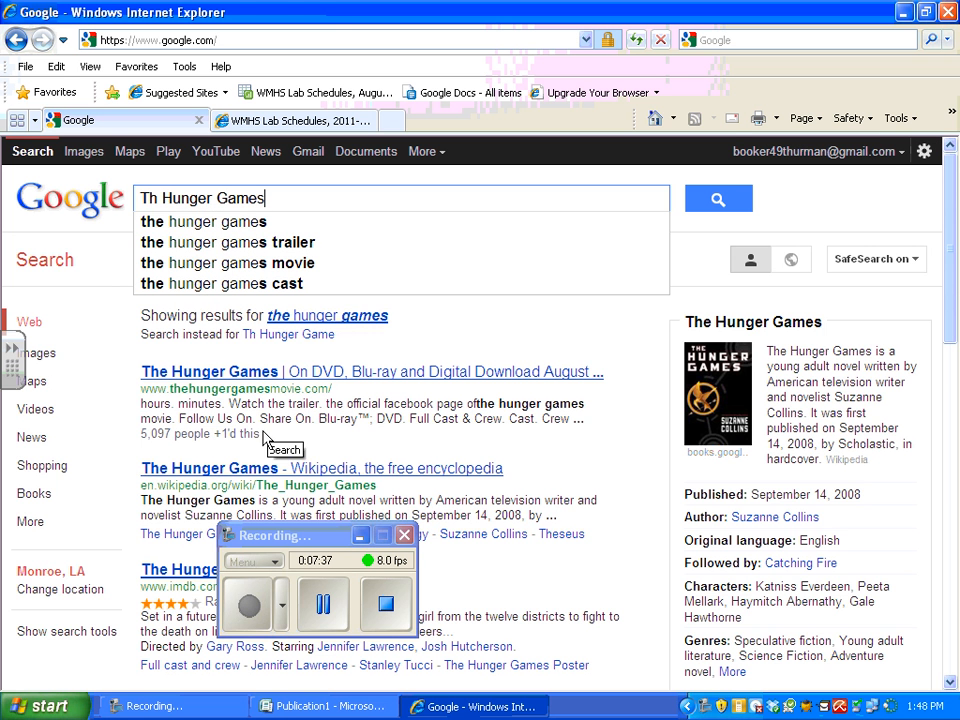
left_click(79, 155)
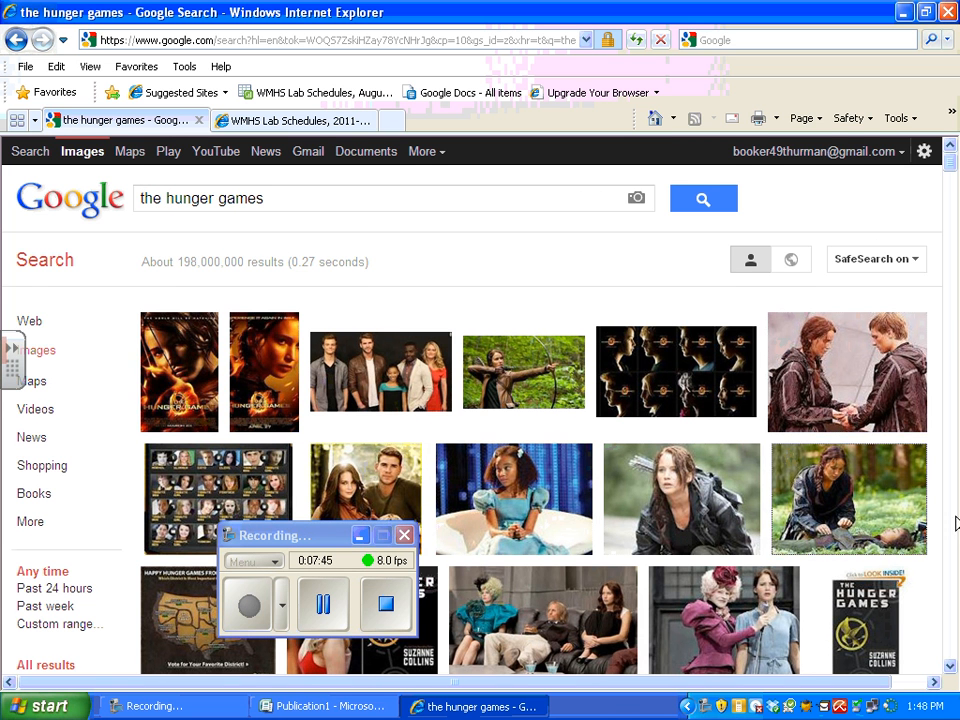
- Open a larger Hunger Games book-cover image from the results and copy it
mouse_move(858, 636)
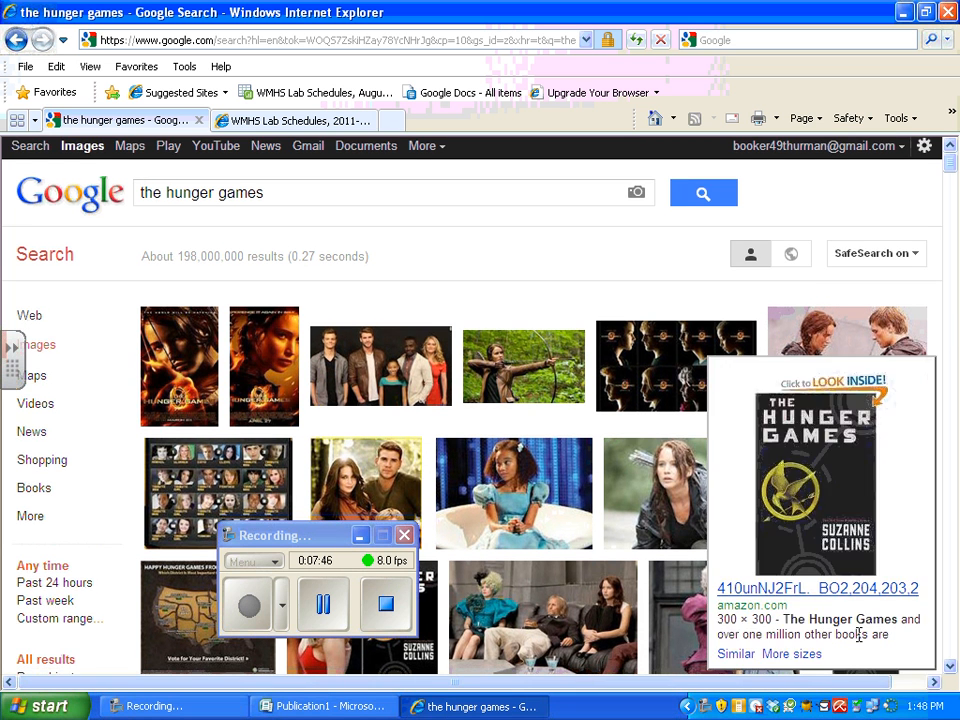
left_click(806, 534)
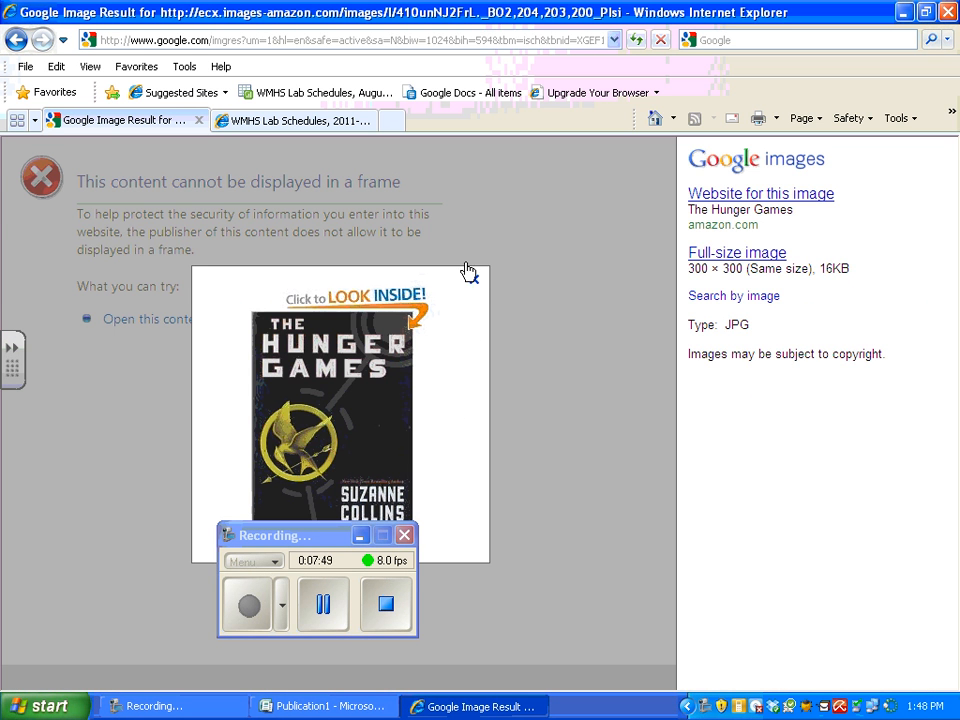
left_click(403, 270)
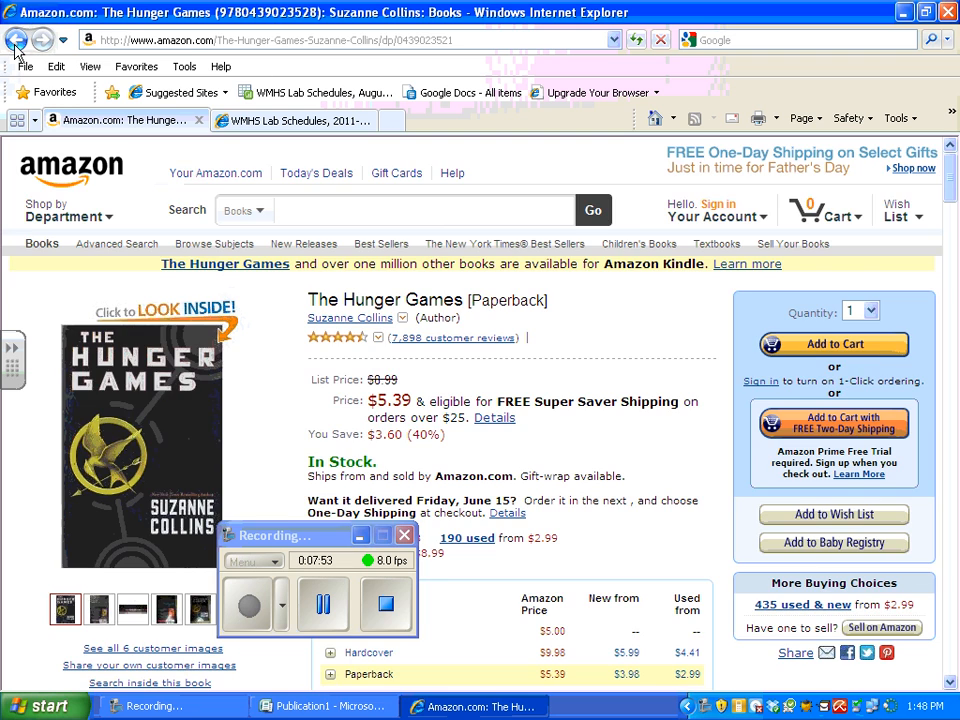
left_click(15, 42)
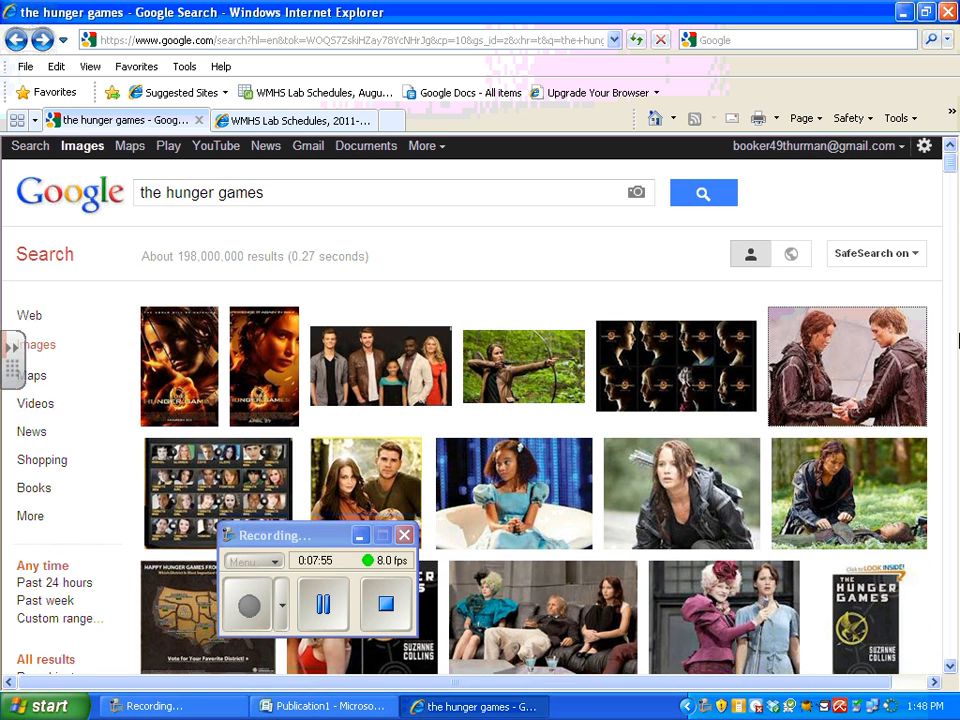
scroll(952, 666, "down", 6)
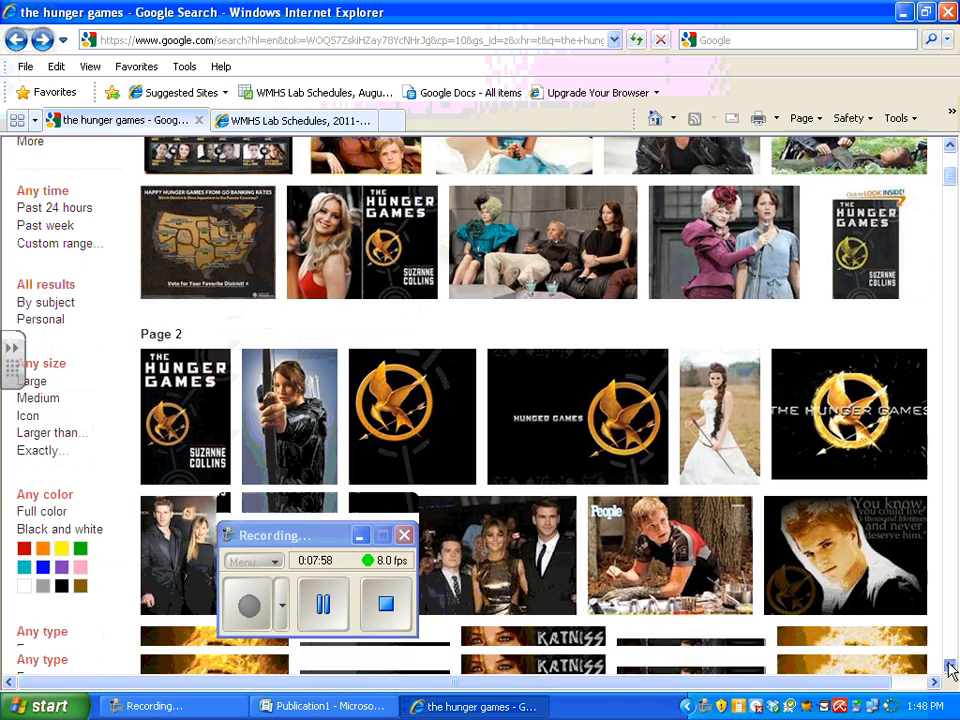
scroll(952, 666, "down", 2)
left_click(193, 396)
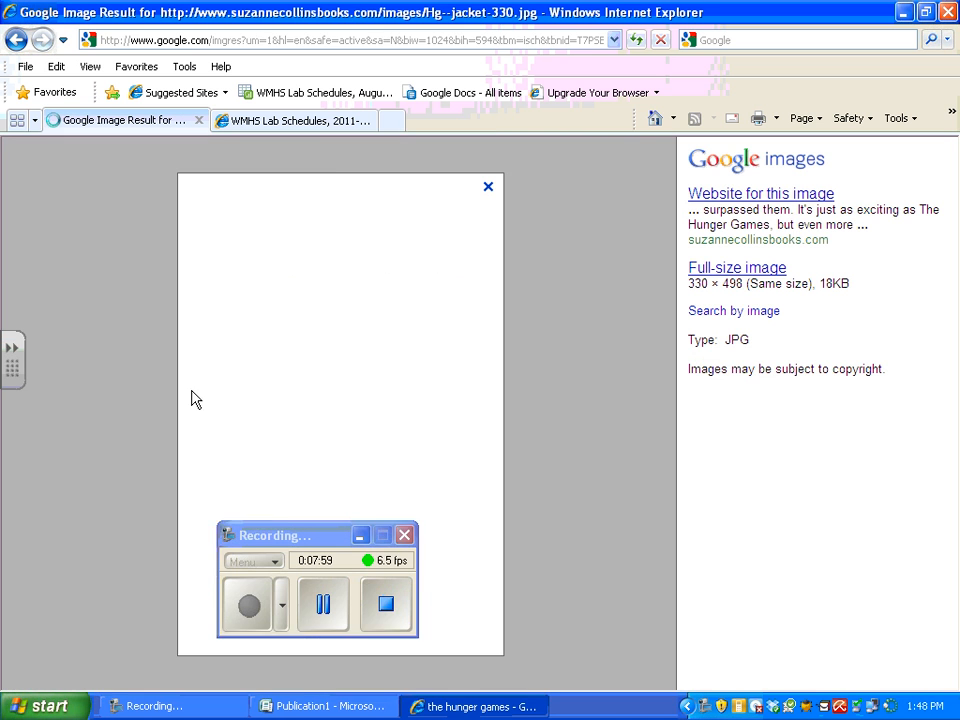
left_click_drag(312, 543, 86, 576)
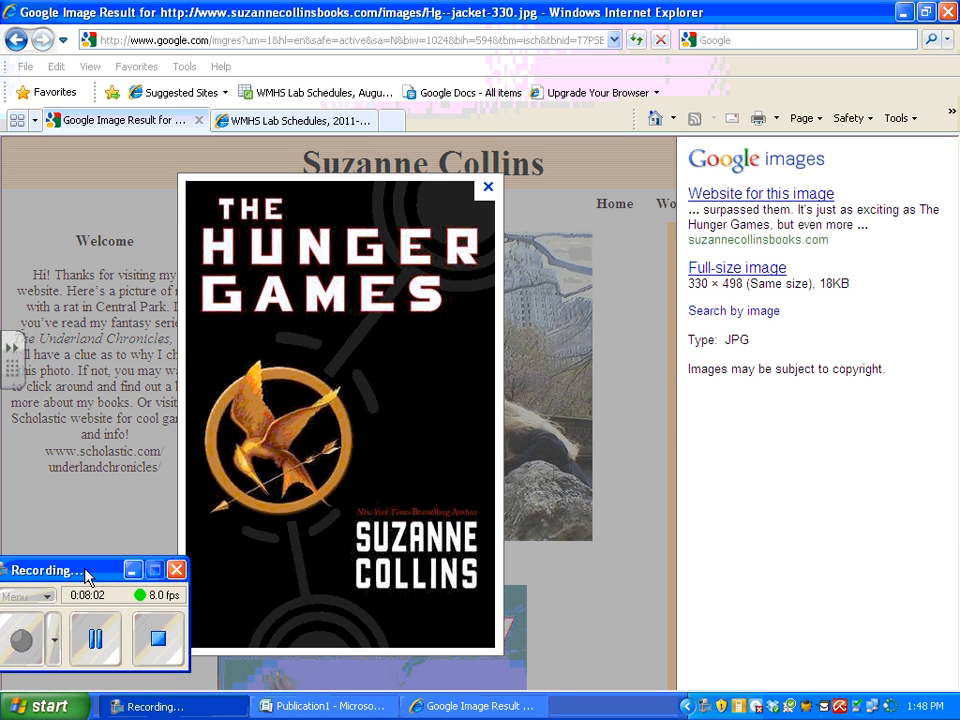
right_click(401, 395)
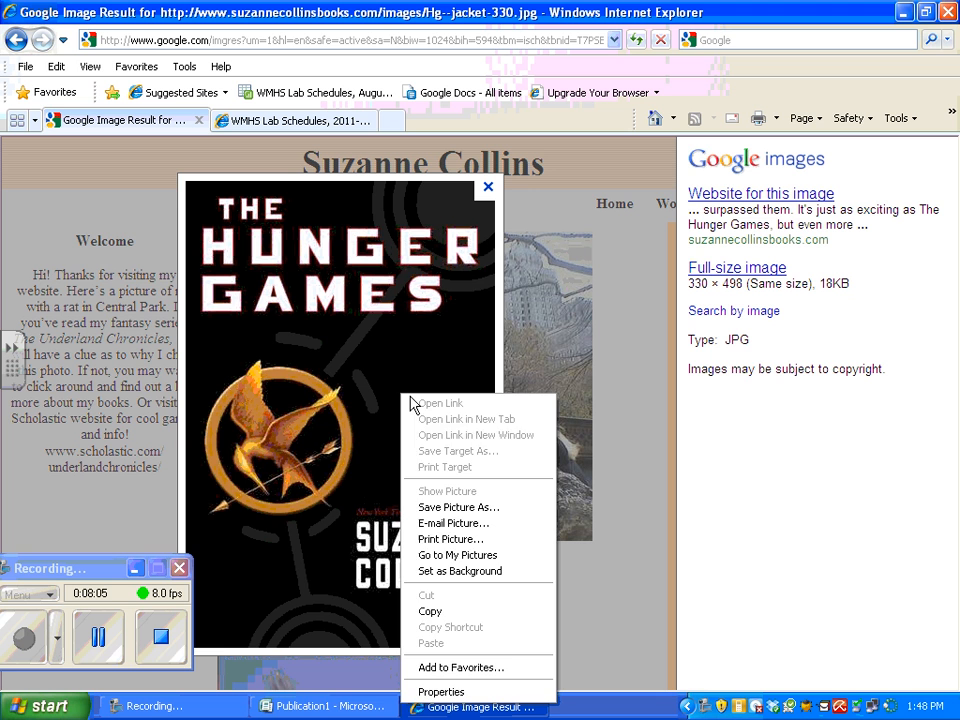
left_click(423, 612)
- Paste the copied cover image into the brochure and move it into the right panel
left_click(311, 706)
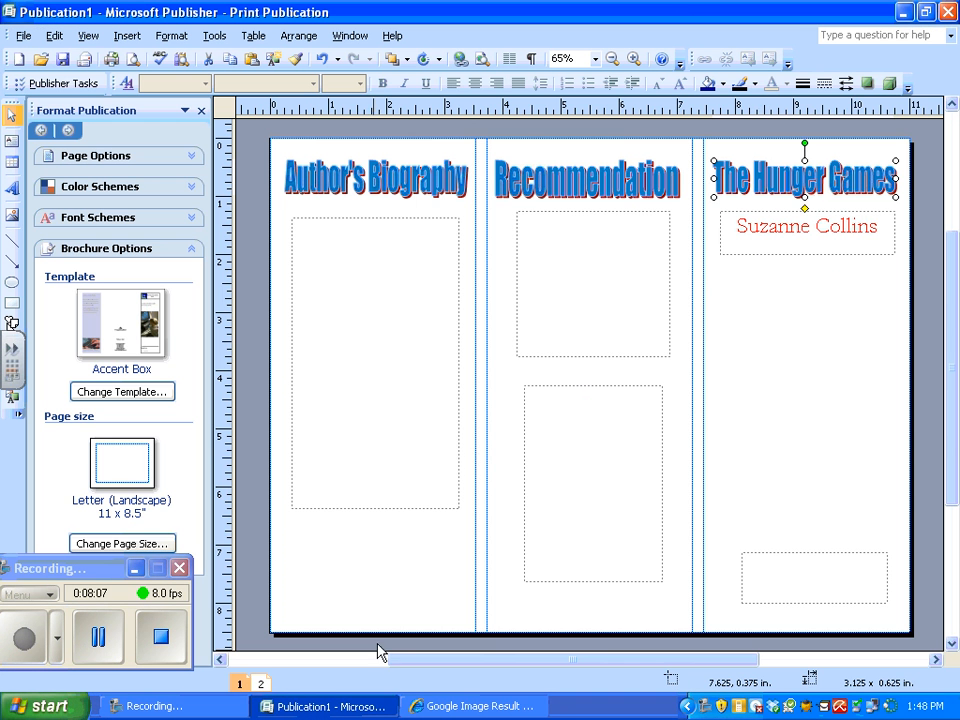
right_click(770, 329)
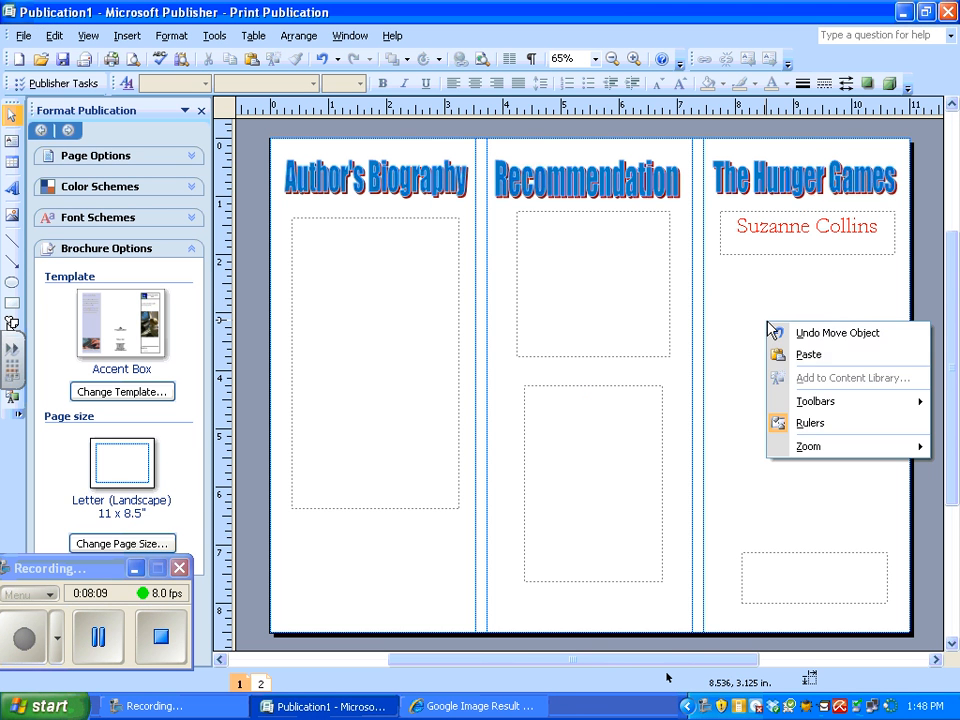
left_click(782, 356)
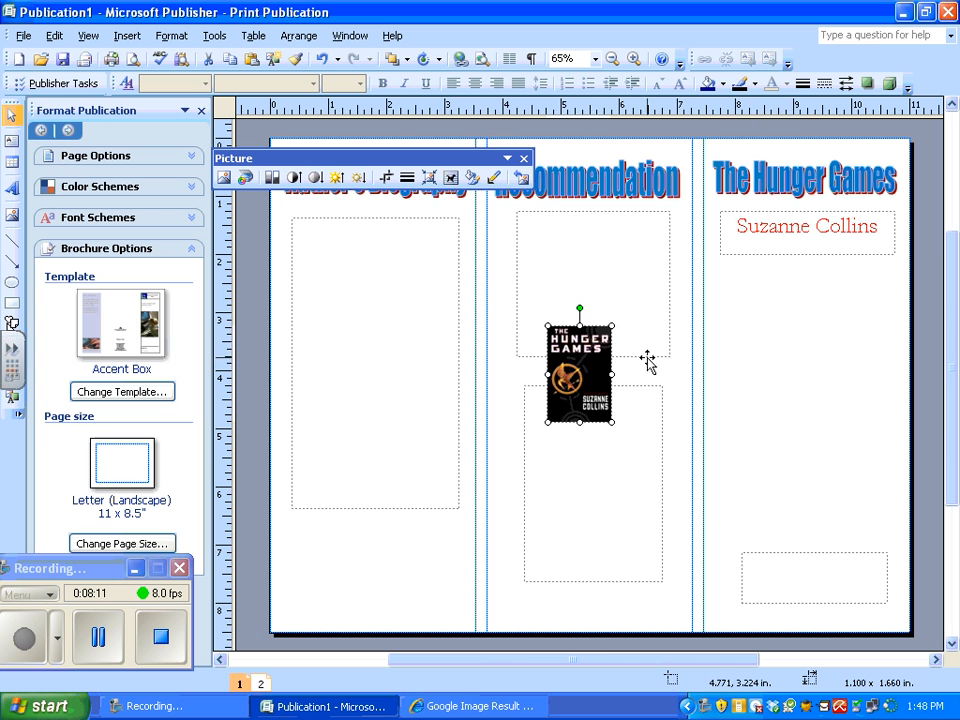
left_click_drag(616, 369, 806, 368)
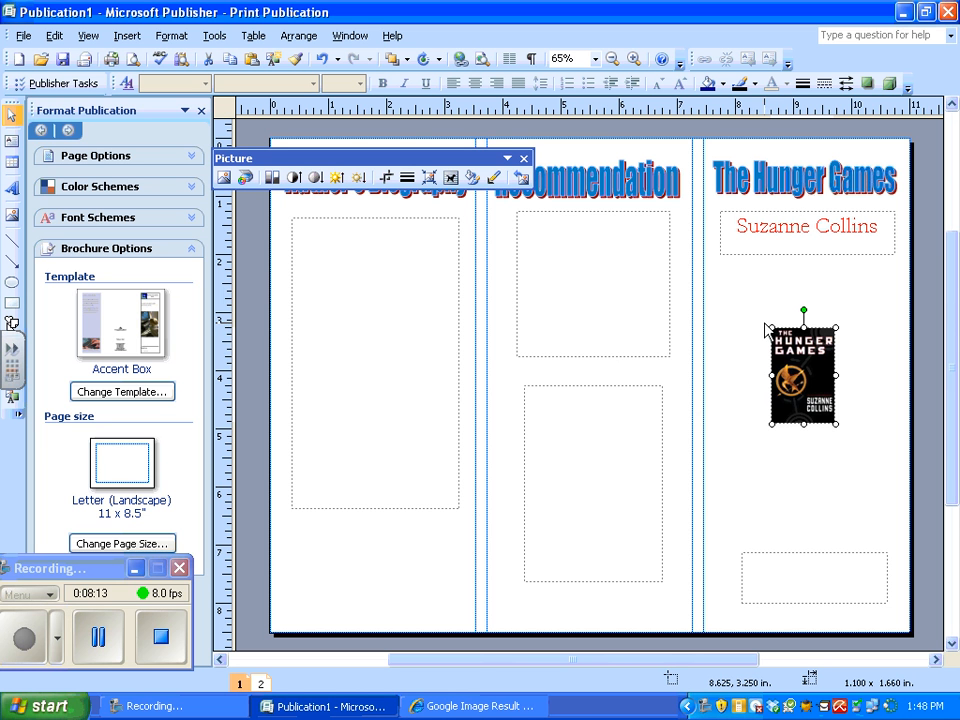
- Enlarge the cover to about 2.65 x 4 in below the author's name and tilt it
left_click_drag(769, 326, 724, 285)
left_click_drag(793, 371, 816, 428)
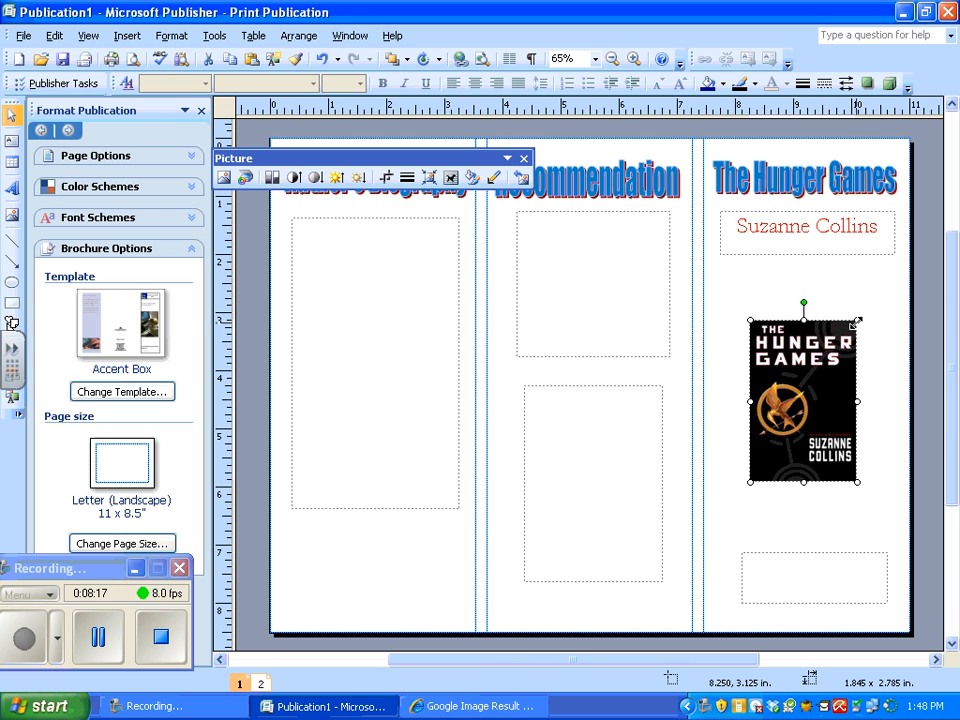
left_click_drag(857, 321, 894, 309)
left_click_drag(855, 357, 834, 360)
left_click_drag(870, 481, 881, 502)
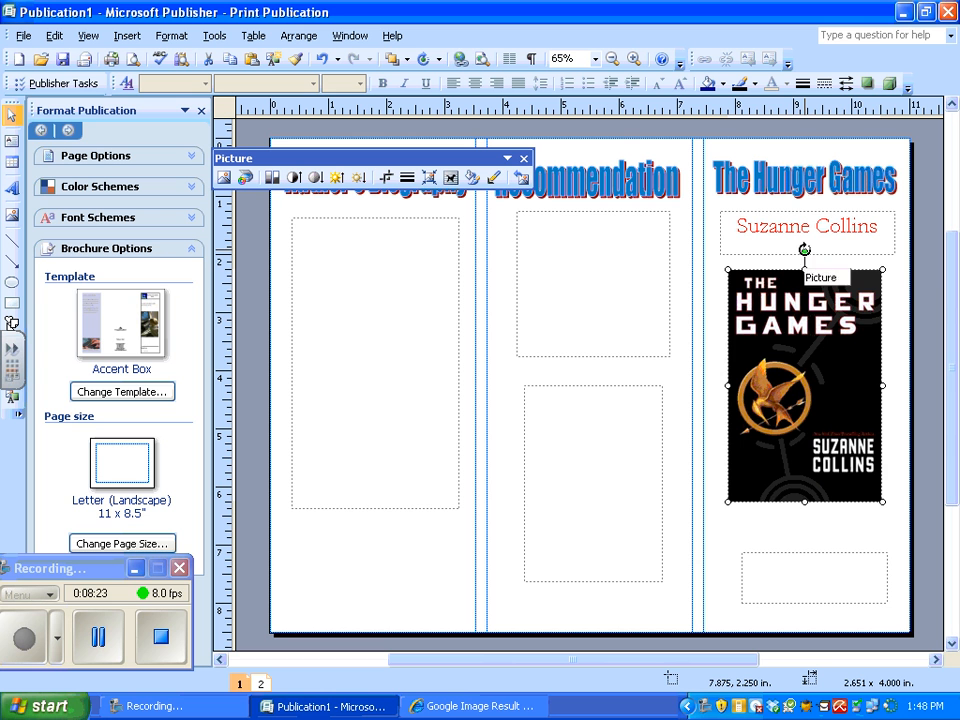
left_click_drag(805, 252, 779, 251)
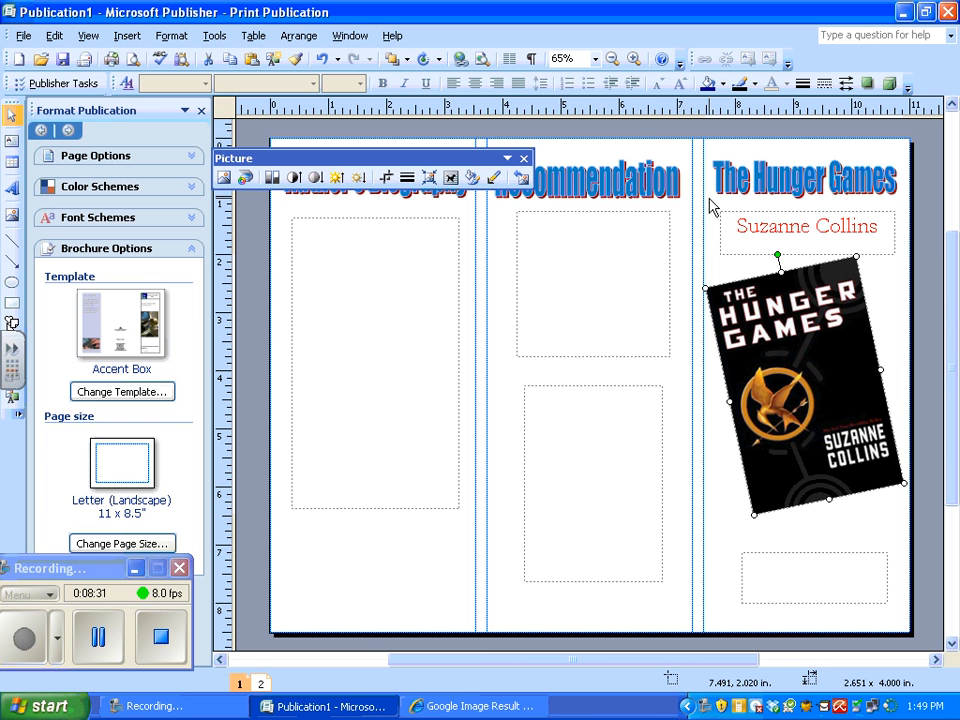
right_click(840, 180)
- Format The Hunger Games WordArt heading with a red fill and a blue line colour
left_click(840, 179)
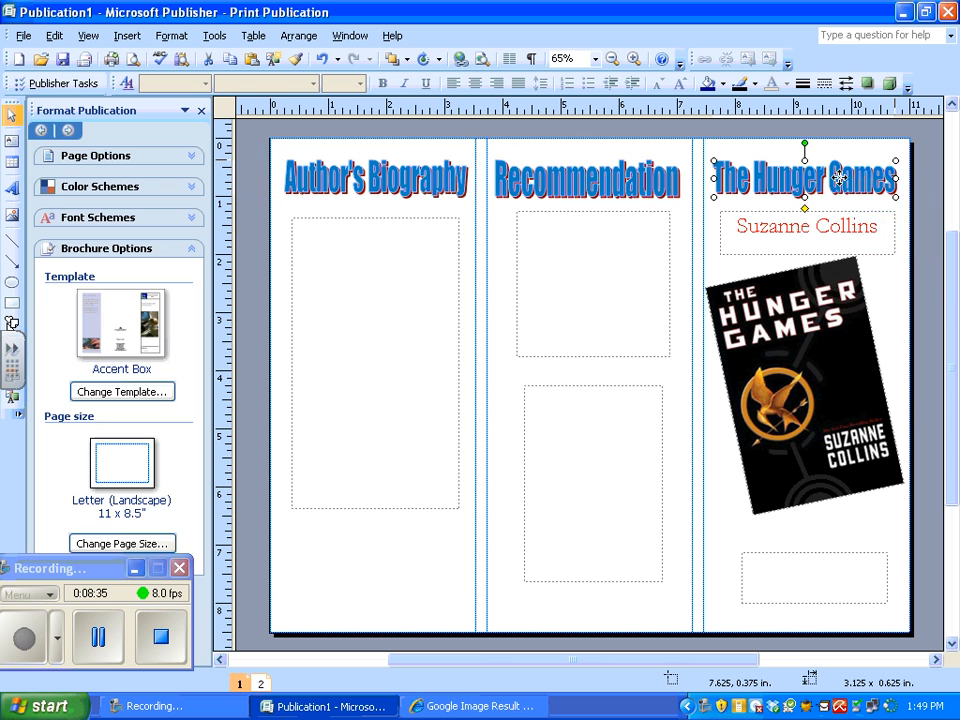
right_click(840, 179)
left_click(840, 179)
right_click(840, 179)
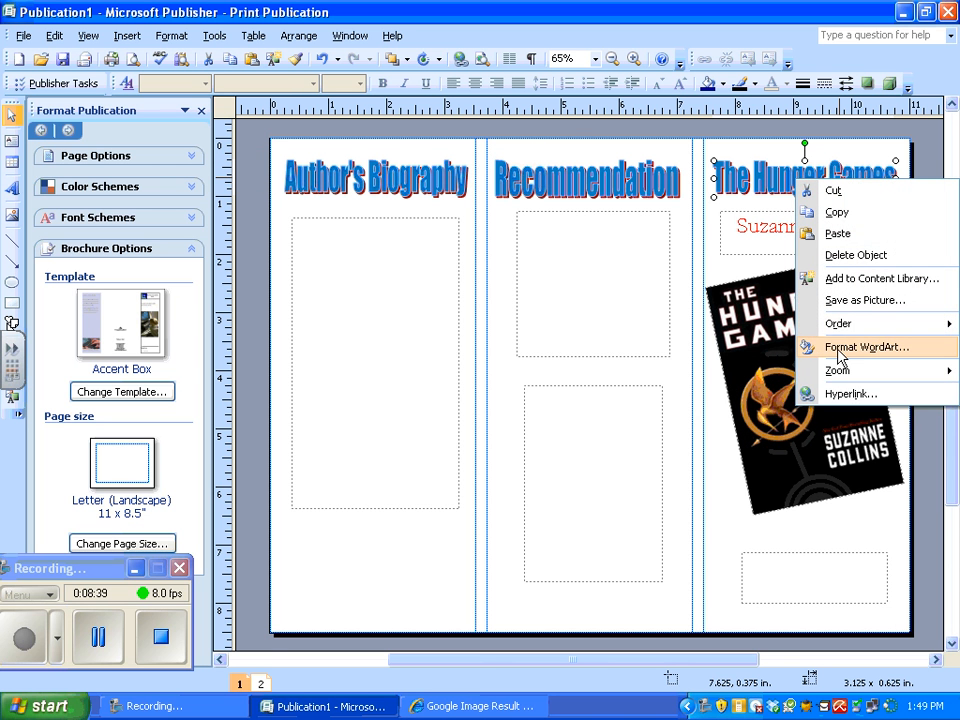
left_click(839, 350)
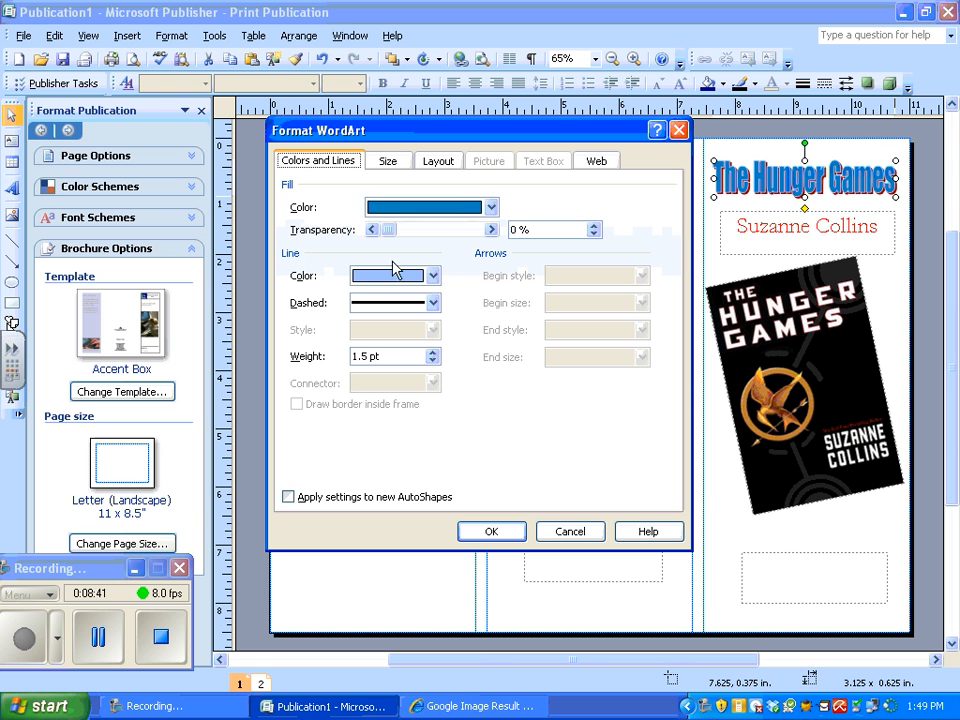
left_click(490, 207)
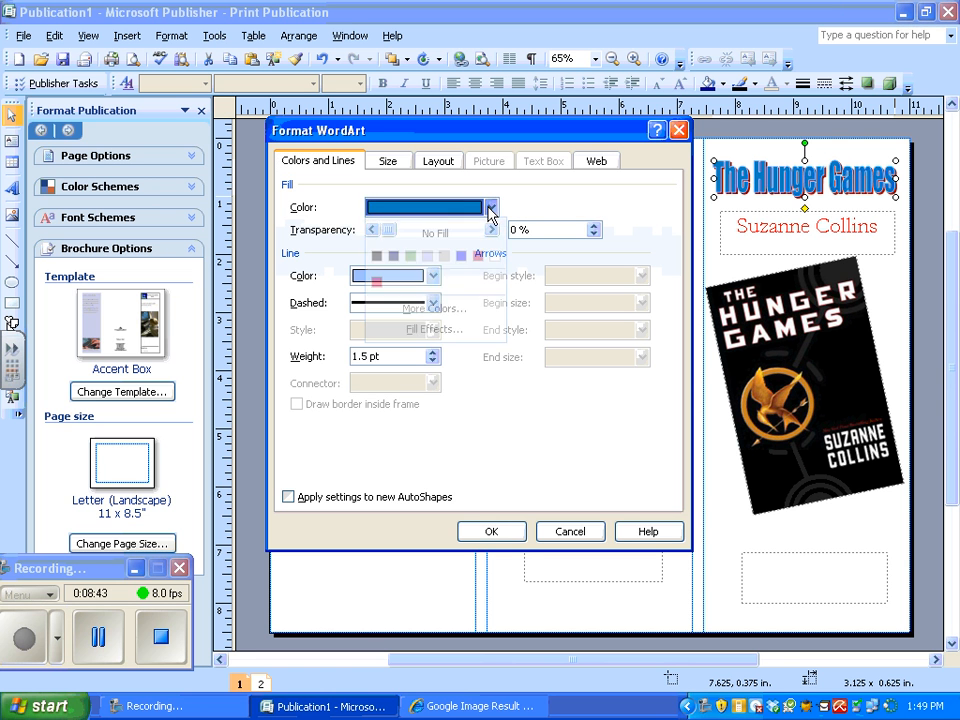
left_click(376, 282)
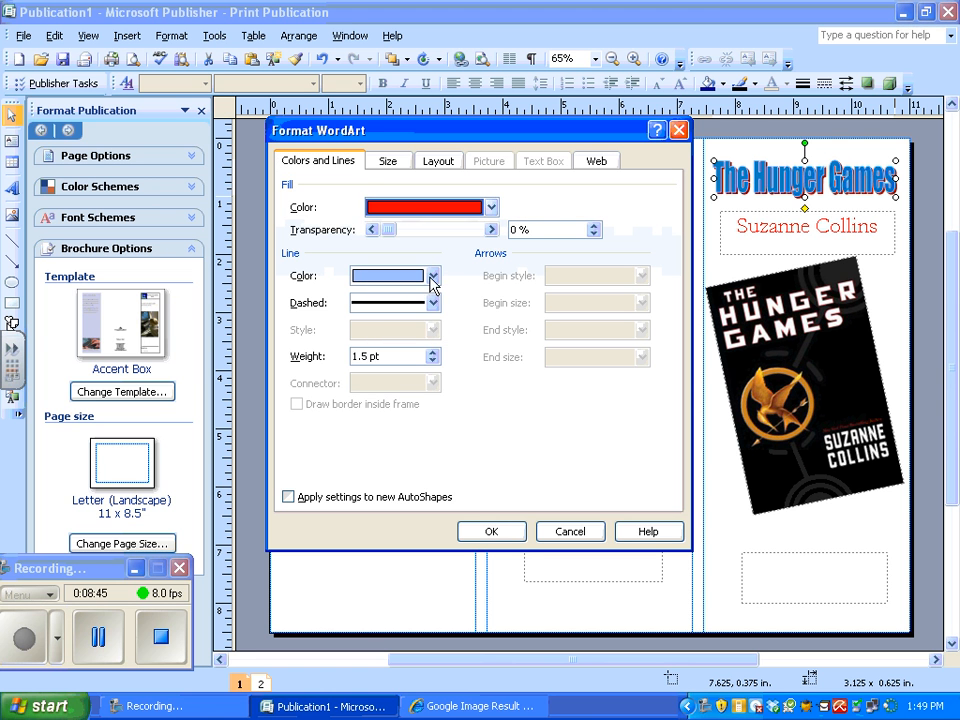
left_click(433, 276)
left_click(444, 327)
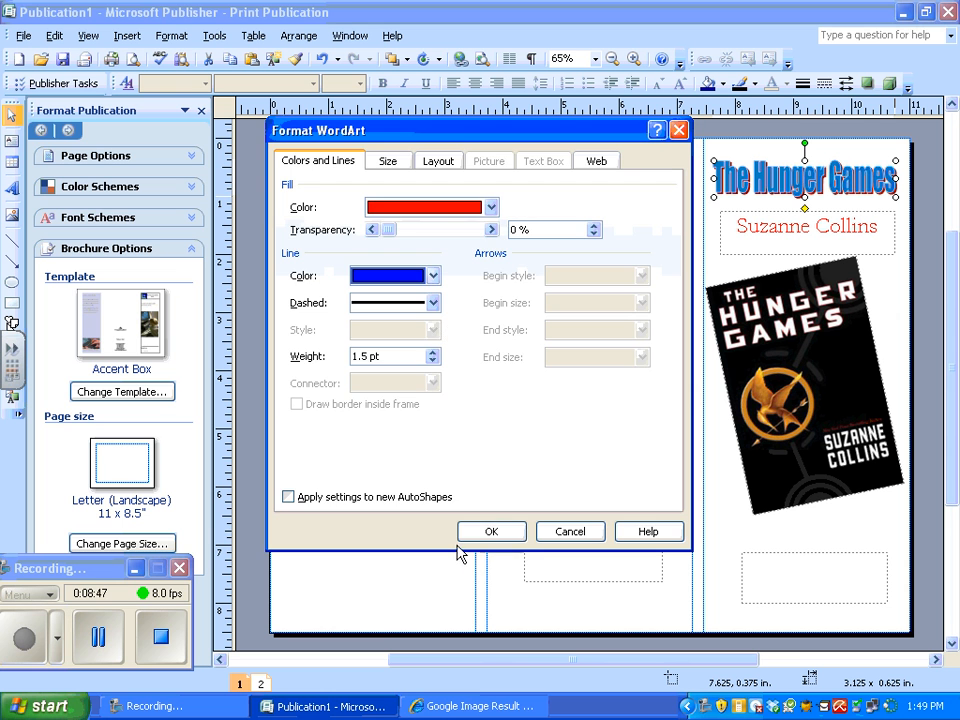
left_click(491, 533)
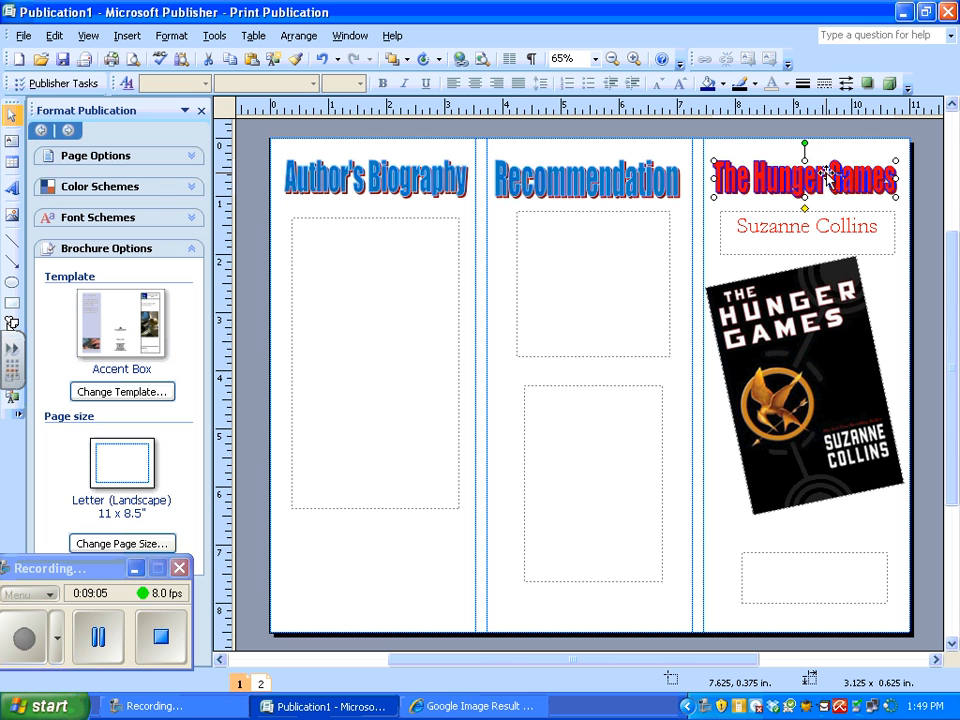
- Undo the heading's red recolour and delete the accidental duplicate of the cover picture
key("ctrl+z")
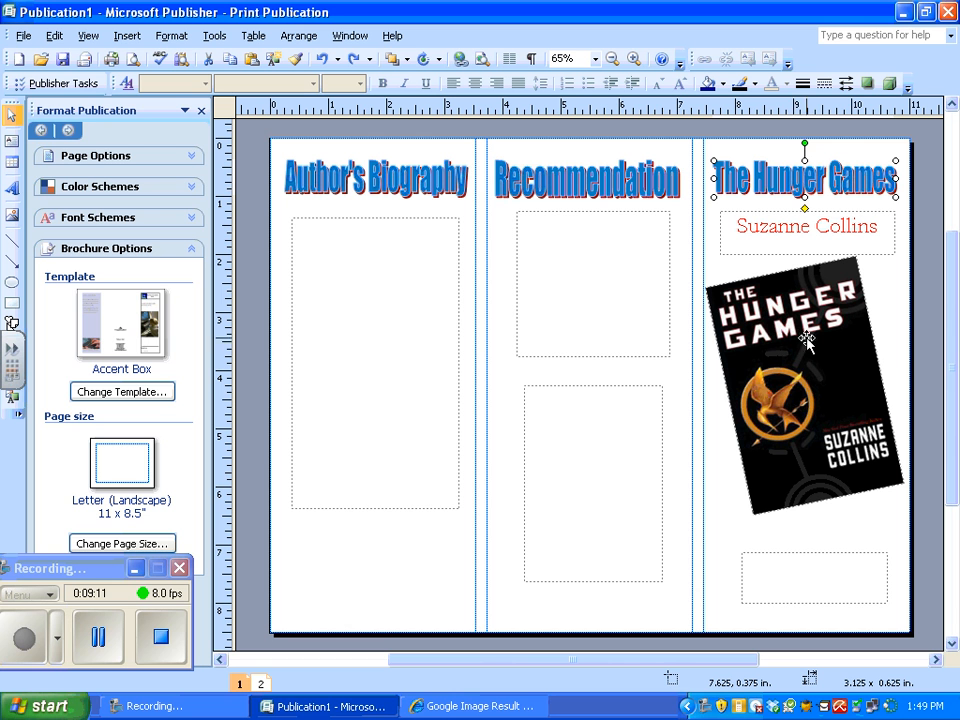
left_click(770, 374)
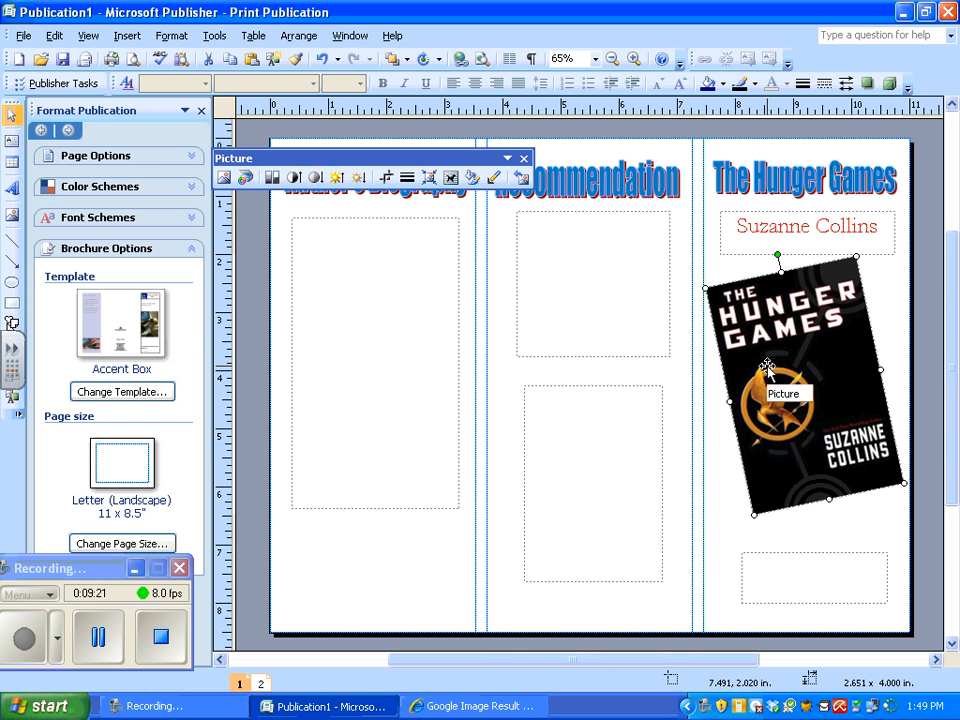
left_click_drag(766, 367, 607, 365)
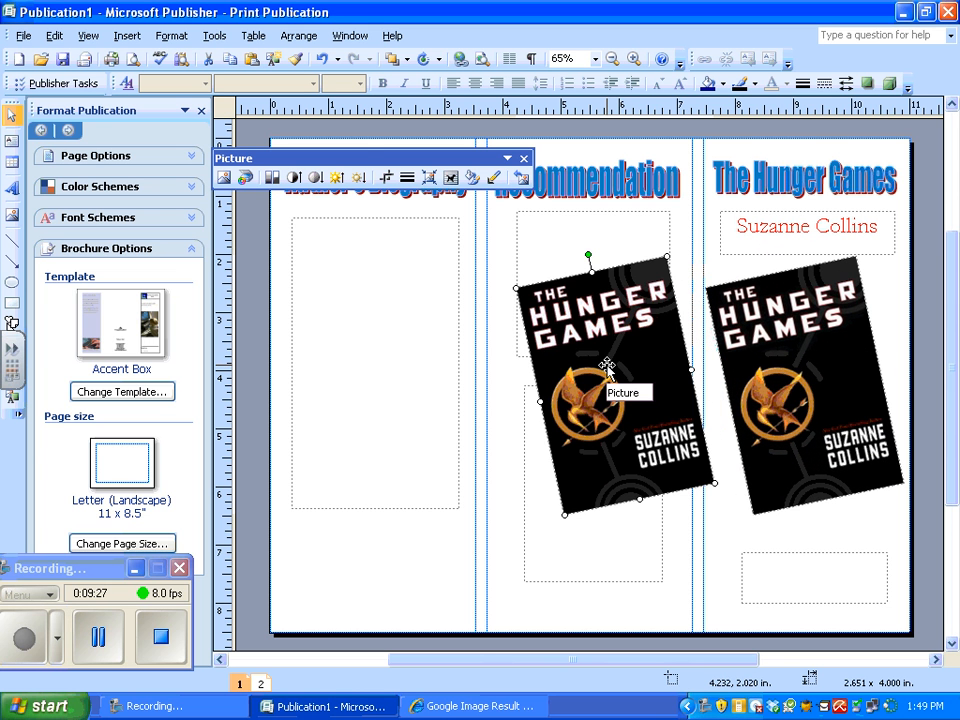
key("Delete")
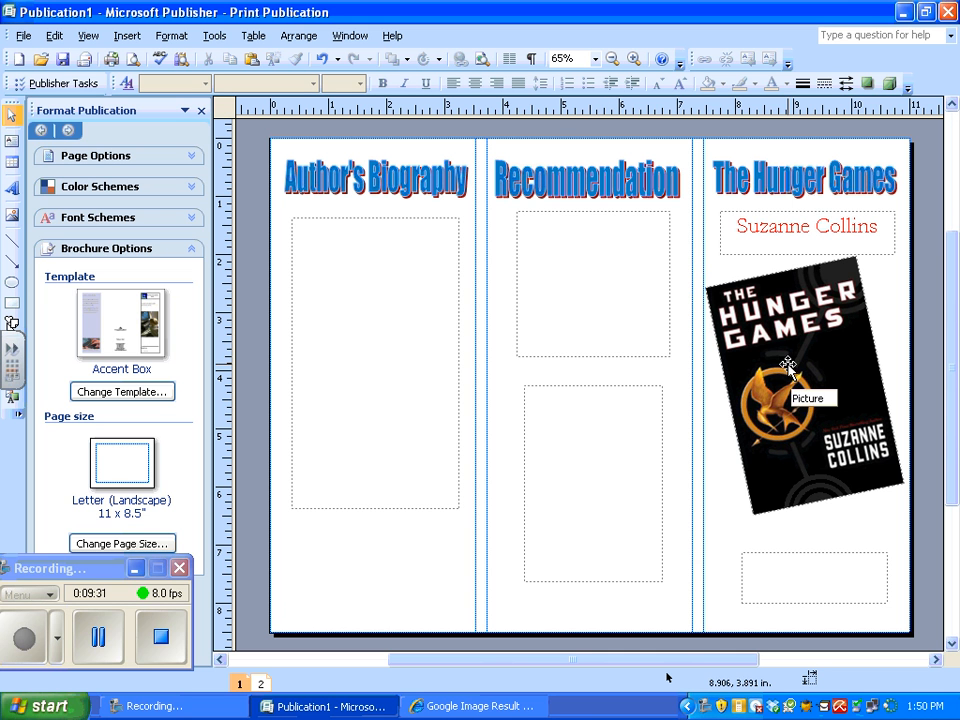
left_click(98, 637)
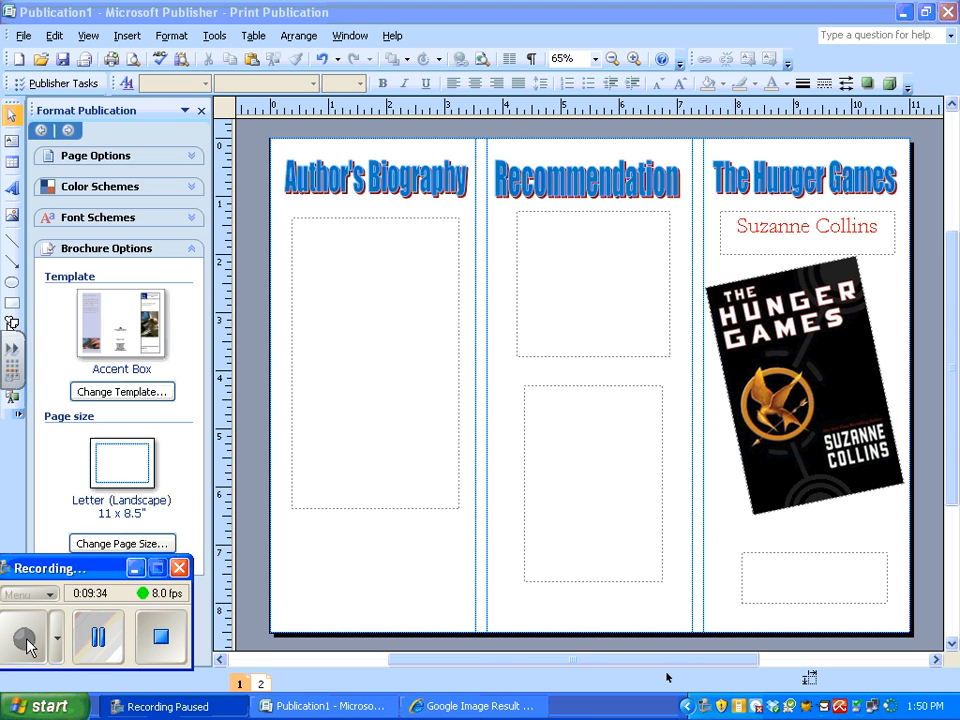
left_click(27, 645)
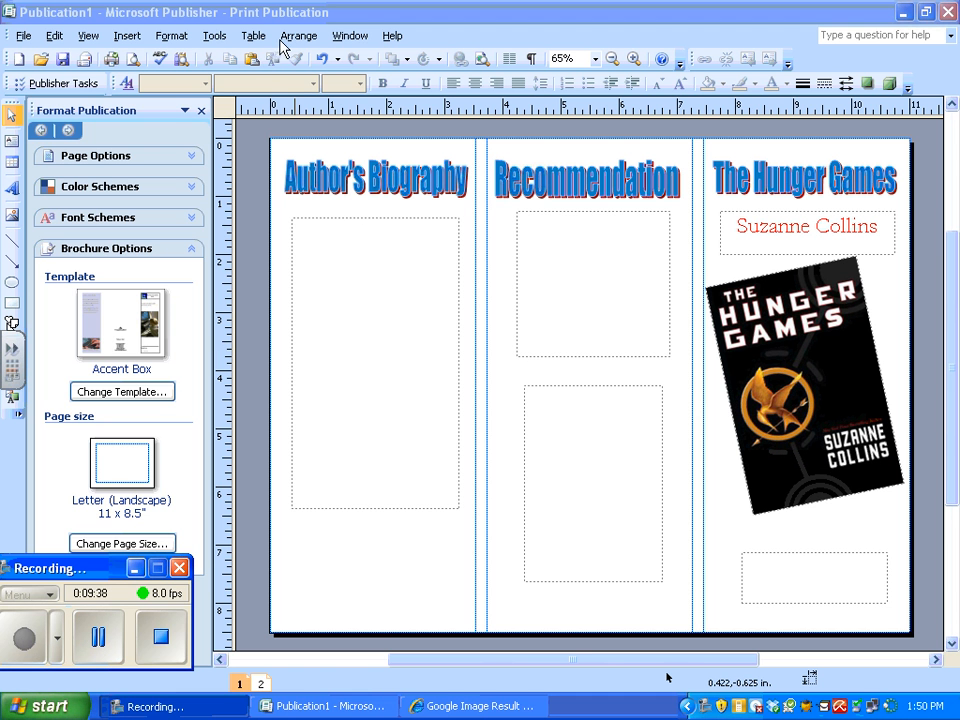
- Set page 1's background to an orange horizontal gradient from the Background pane
left_click(163, 36)
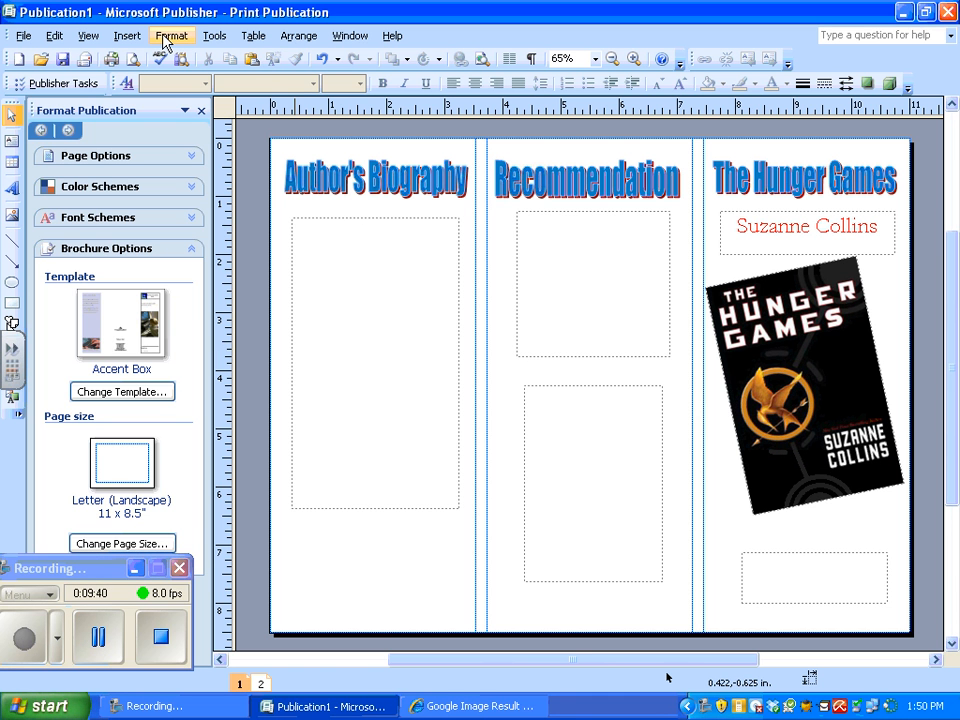
left_click(167, 39)
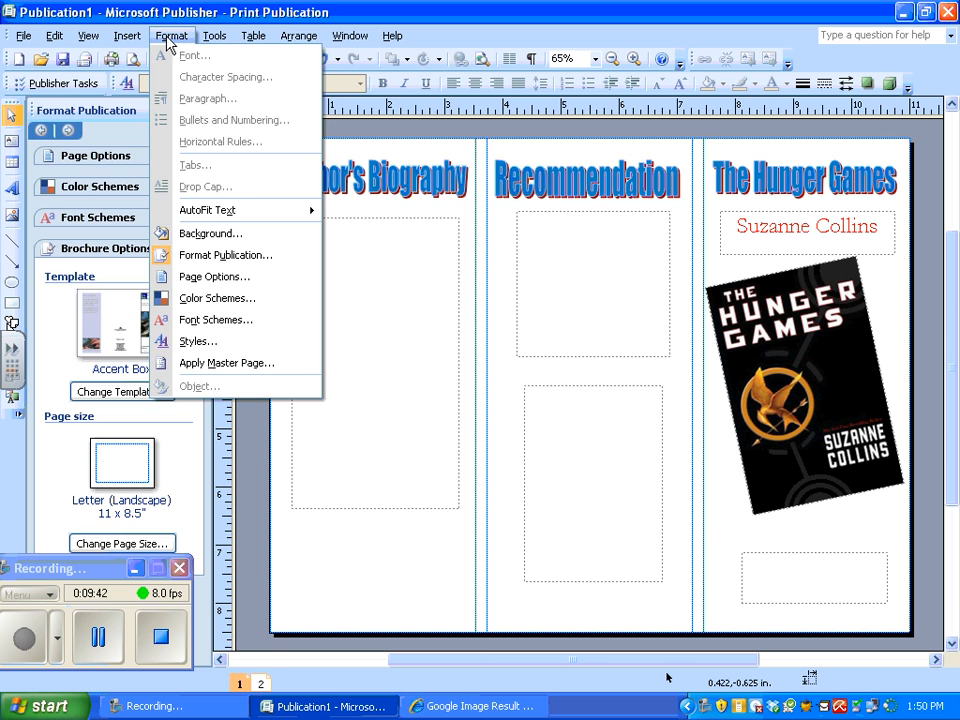
left_click(185, 234)
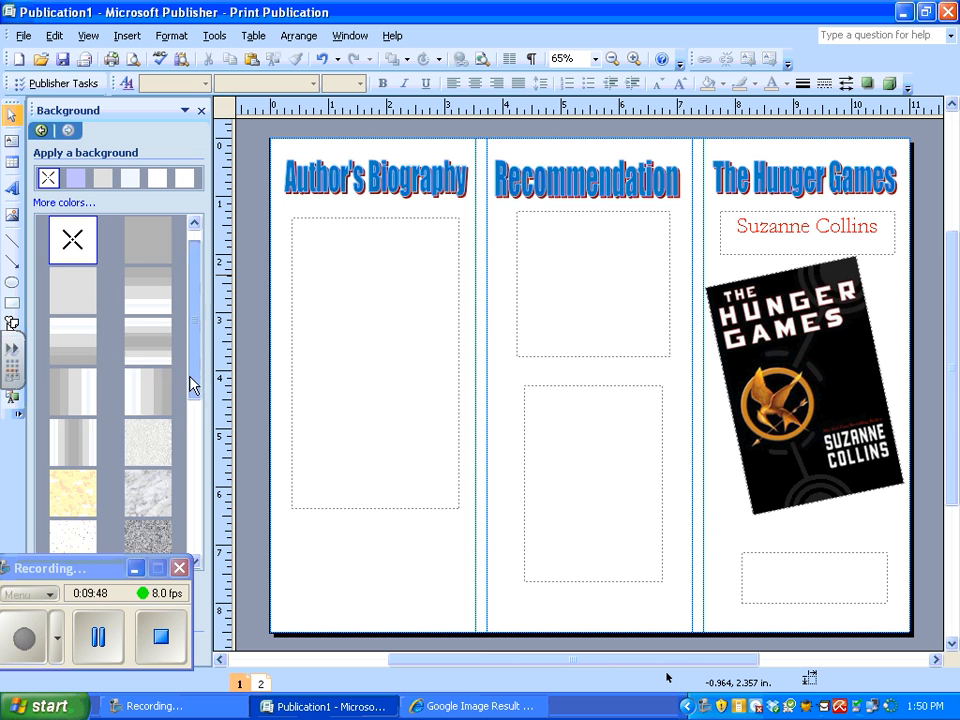
left_click_drag(191, 386, 183, 497)
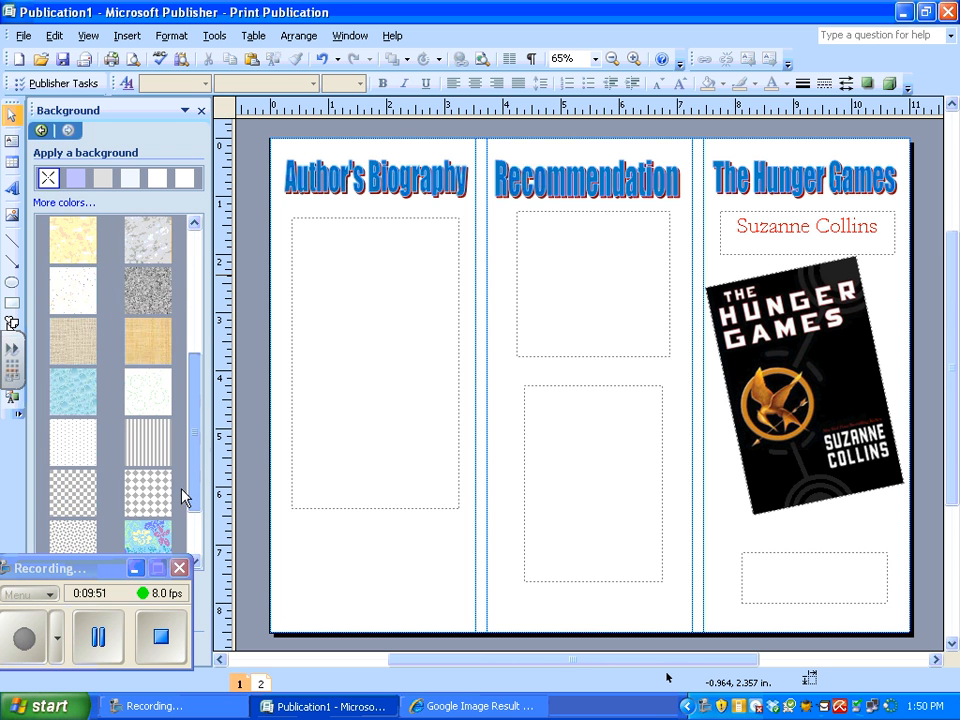
left_click(68, 204)
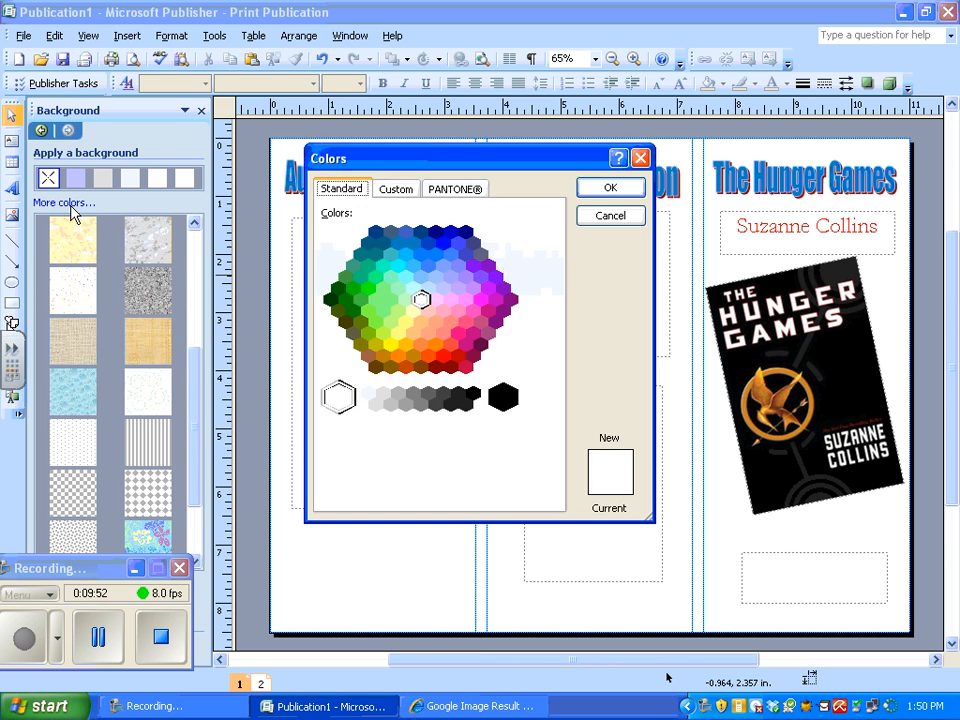
left_click(431, 362)
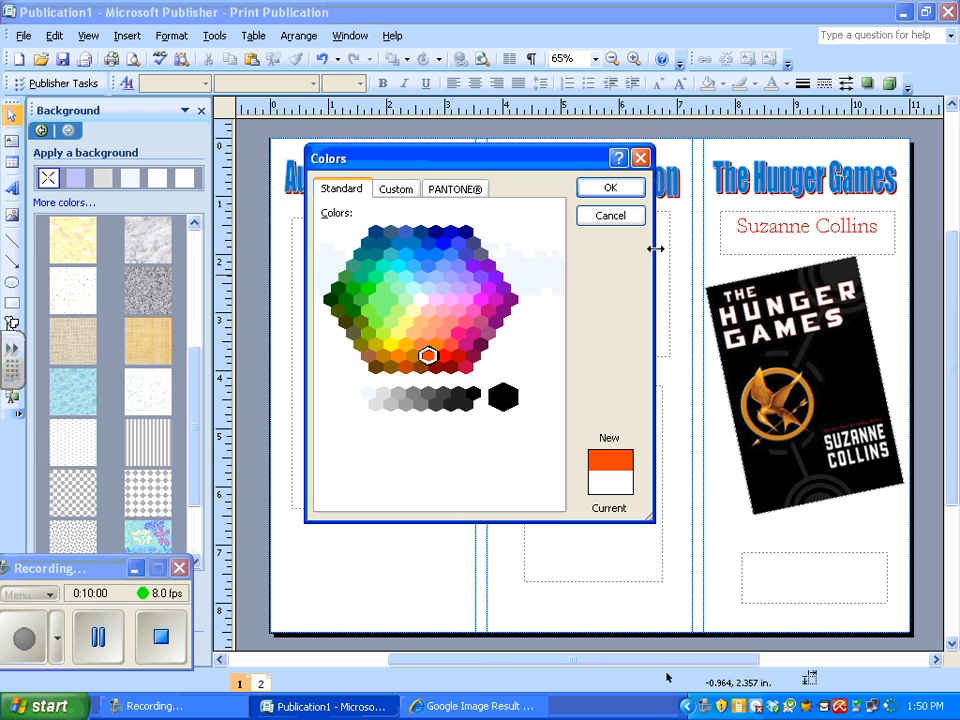
left_click(605, 190)
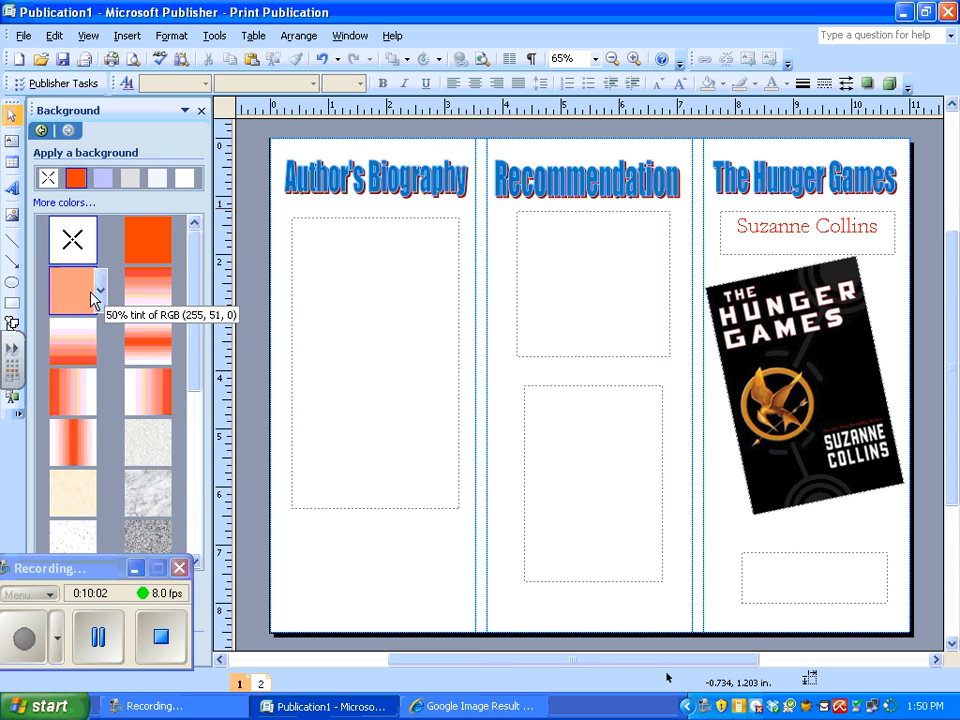
left_click(143, 357)
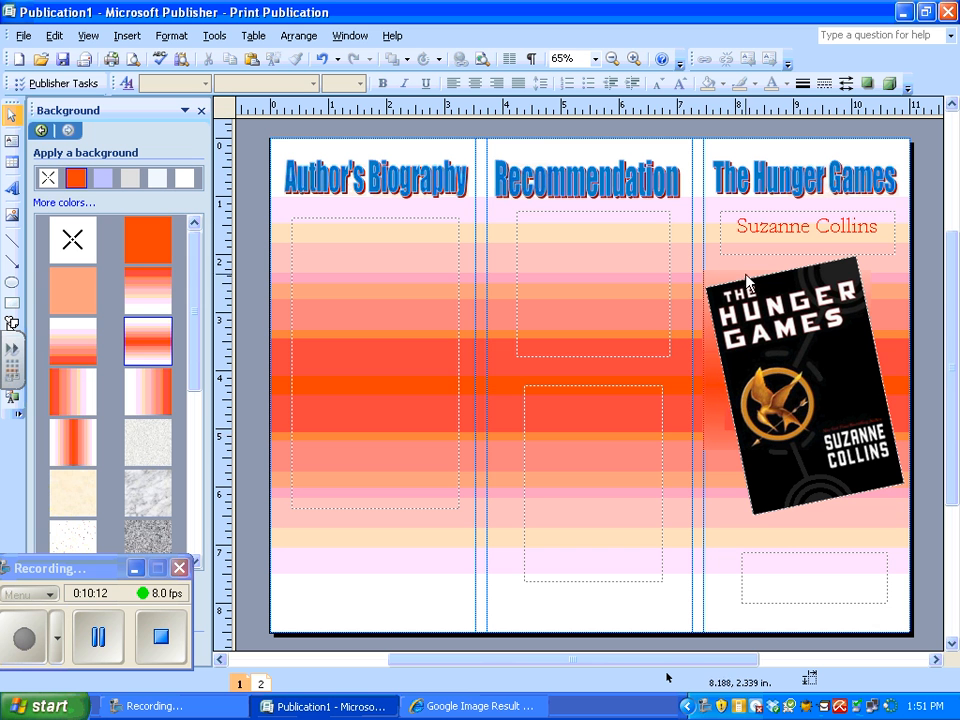
- Rotate the Hunger Games cover back upright and close the Picture toolbar
left_click(788, 278)
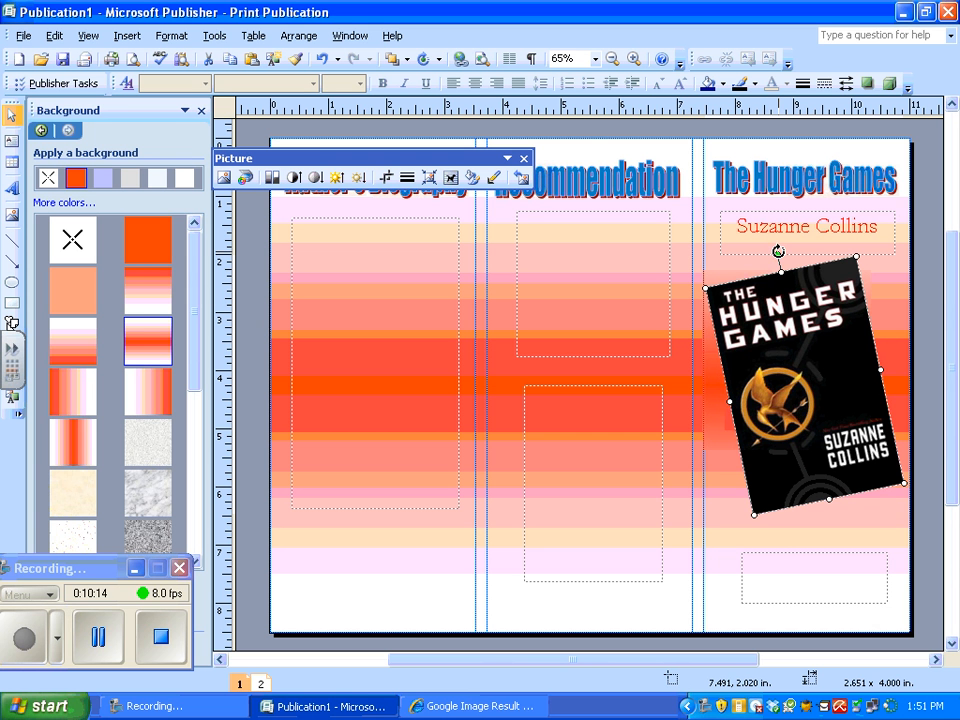
left_click_drag(792, 253, 806, 254)
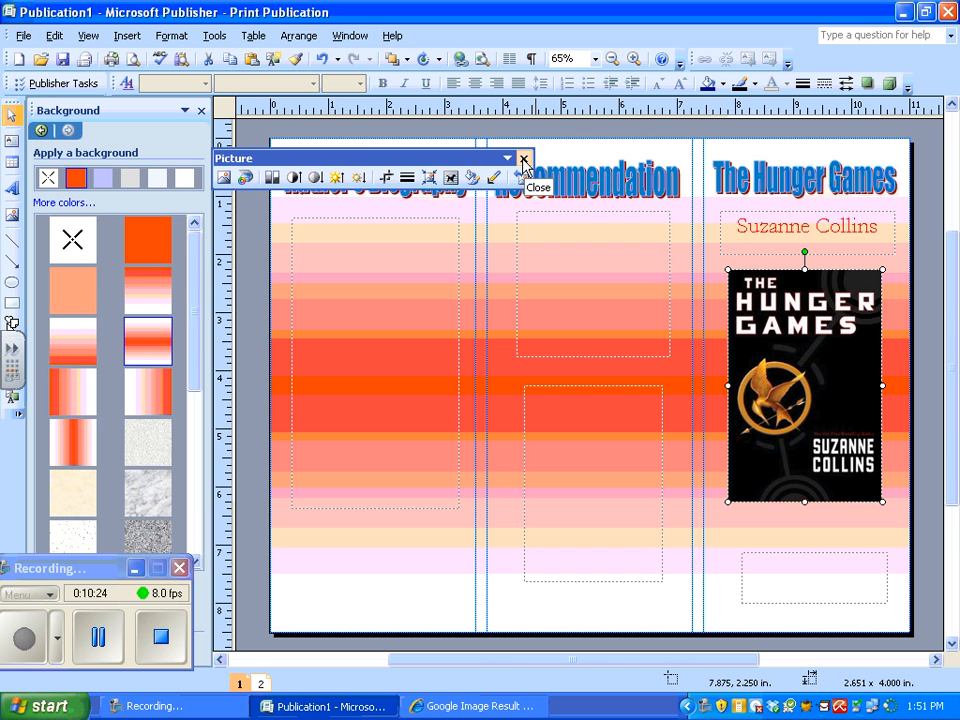
left_click(522, 159)
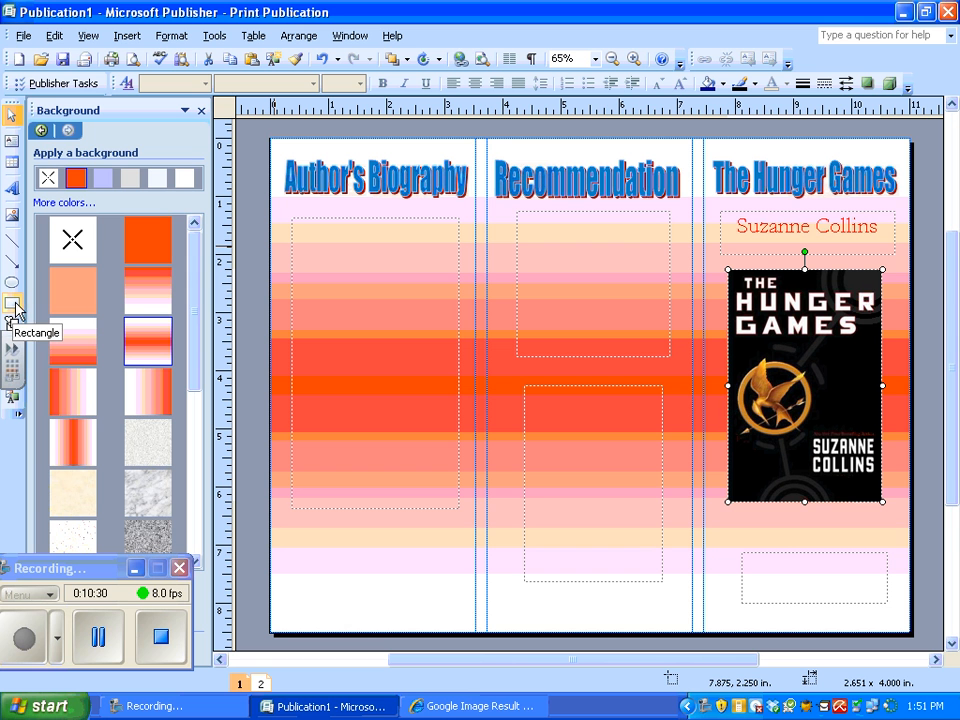
- Draw a rectangle covering the cover picture, slightly wider than it
left_click(12, 304)
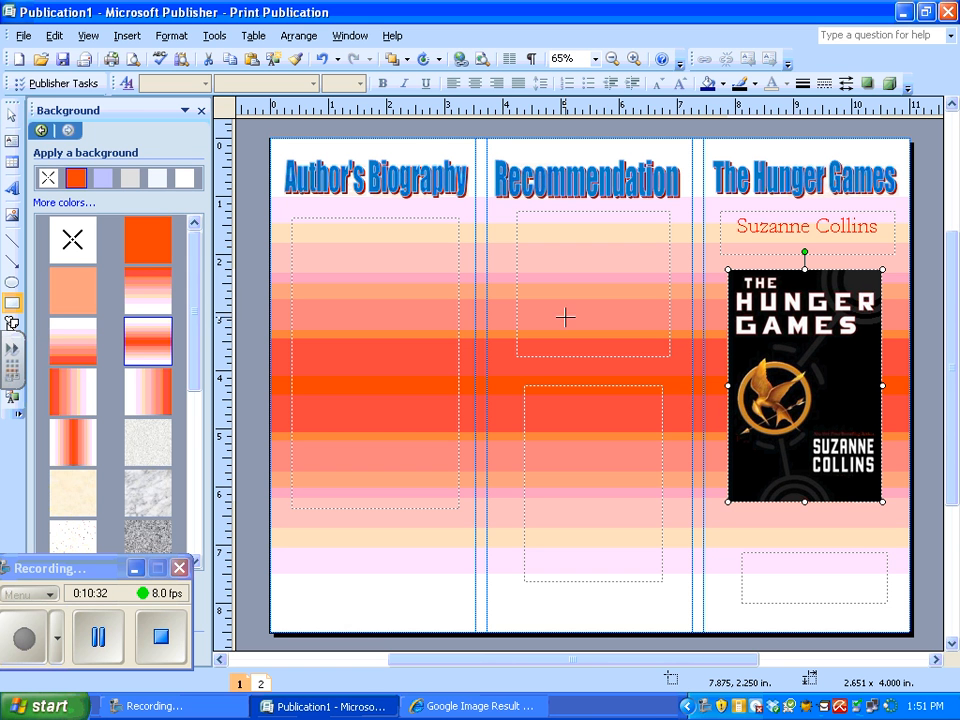
left_click_drag(726, 263, 880, 501)
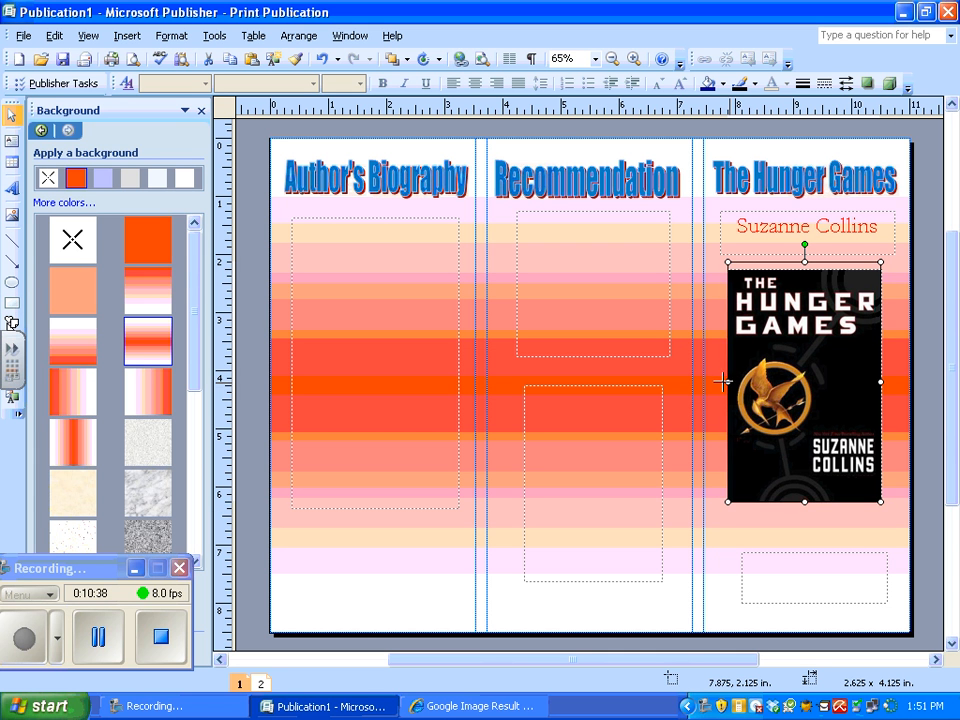
left_click_drag(723, 381, 720, 381)
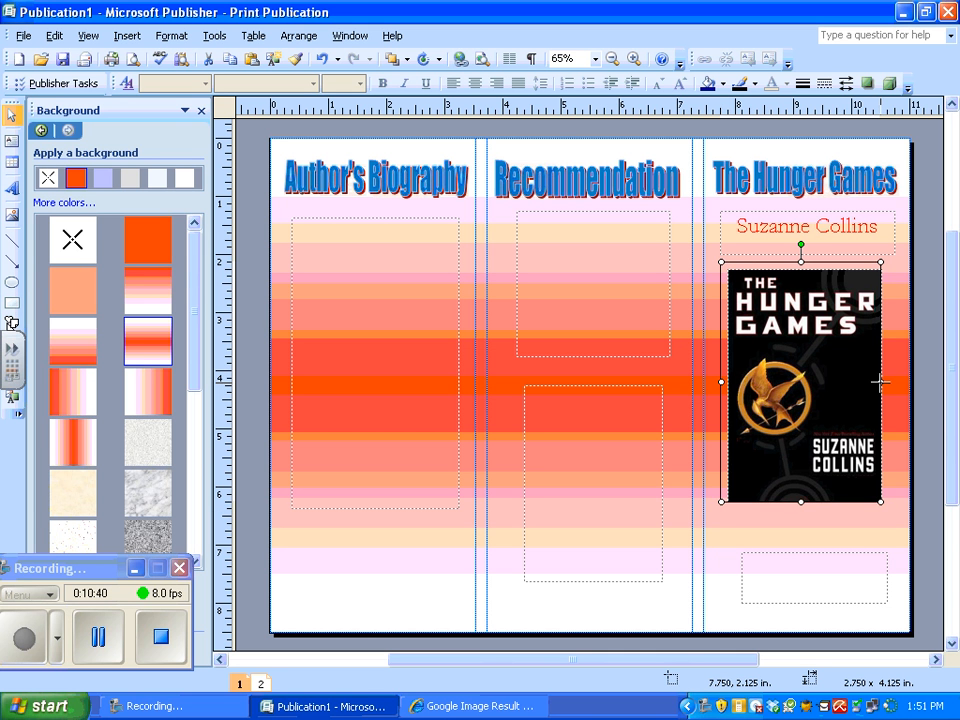
left_click_drag(880, 381, 888, 381)
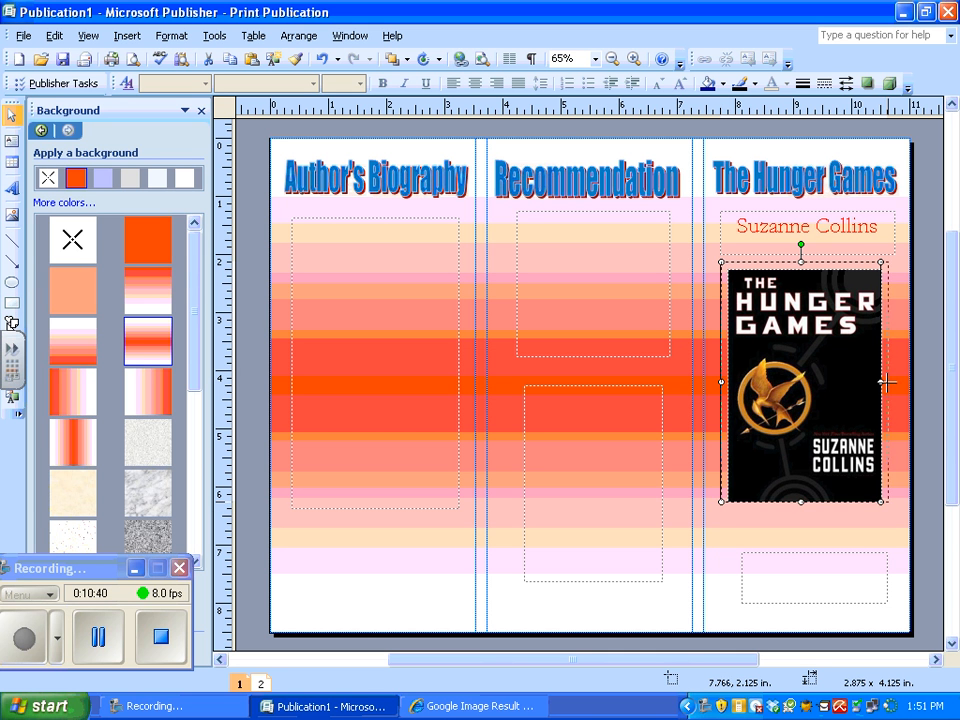
- Give the rectangle the Circles and Lines BorderArt border
left_click(803, 86)
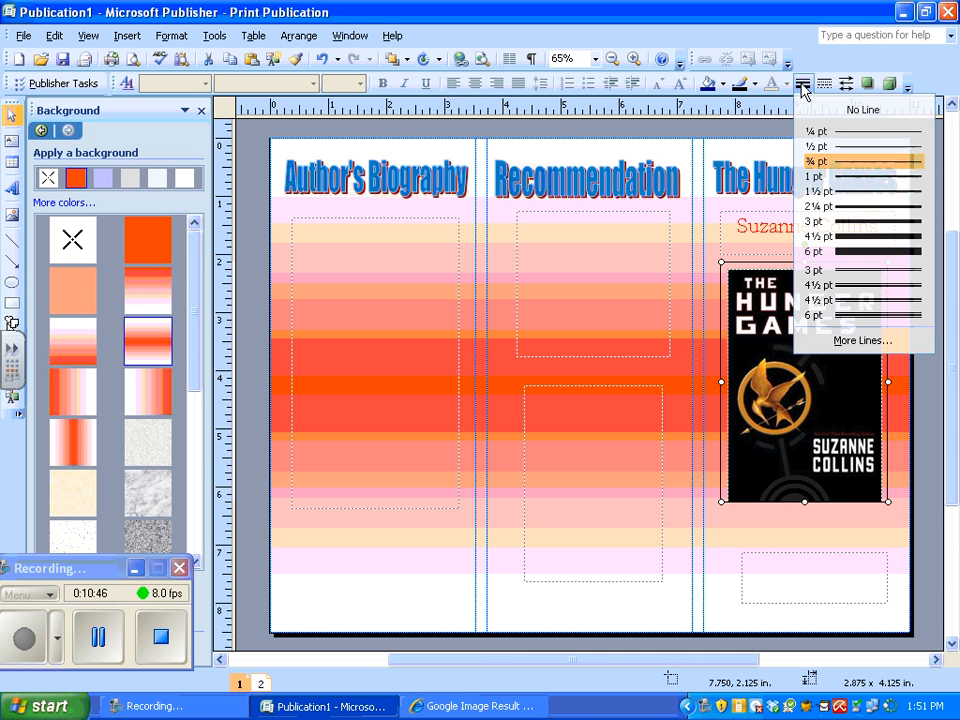
left_click(821, 342)
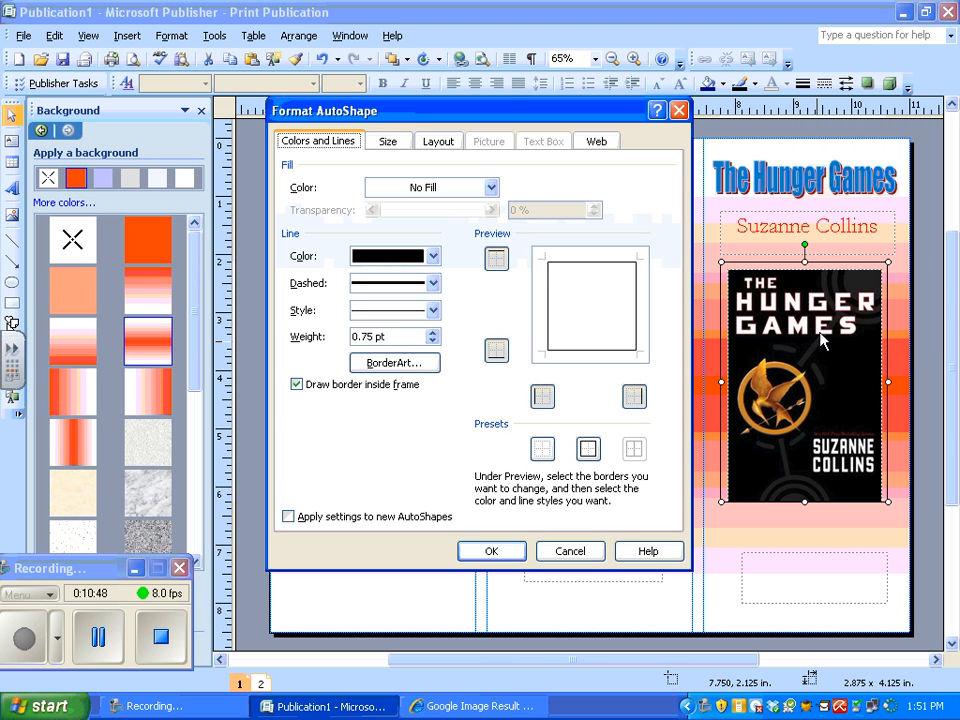
left_click(395, 363)
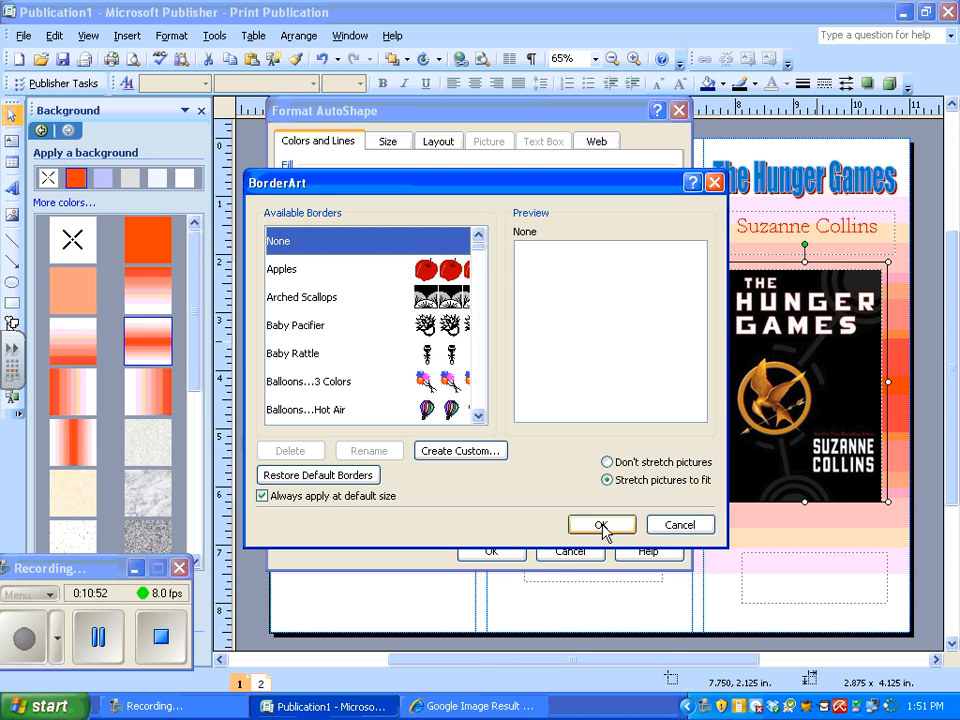
left_click(479, 416)
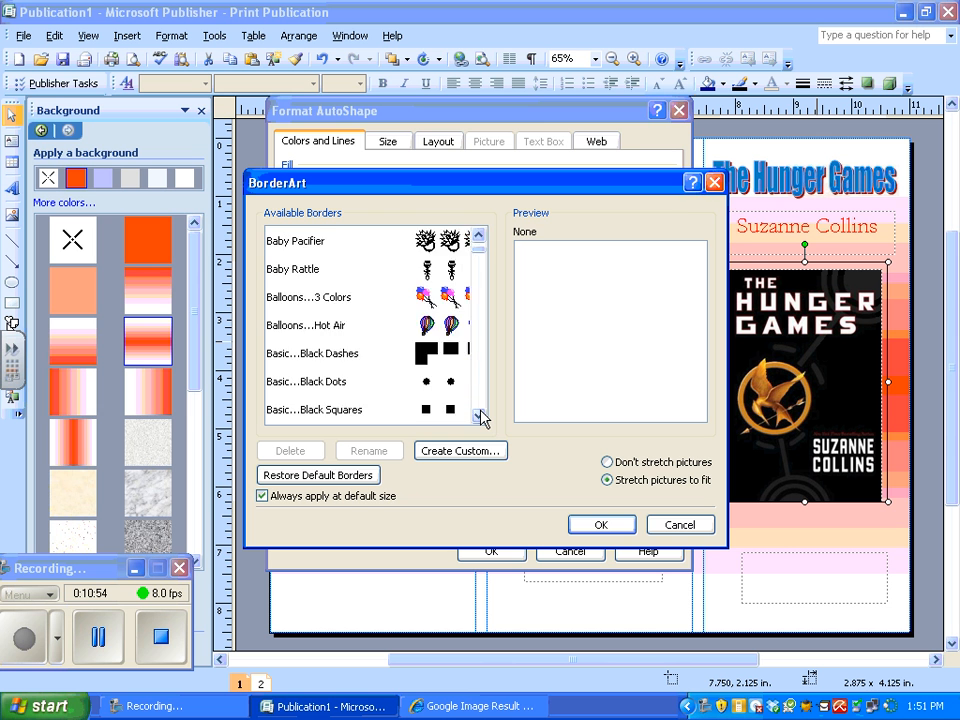
left_click(479, 416)
left_click(479, 416)
left_click(479, 416)
left_click(479, 416)
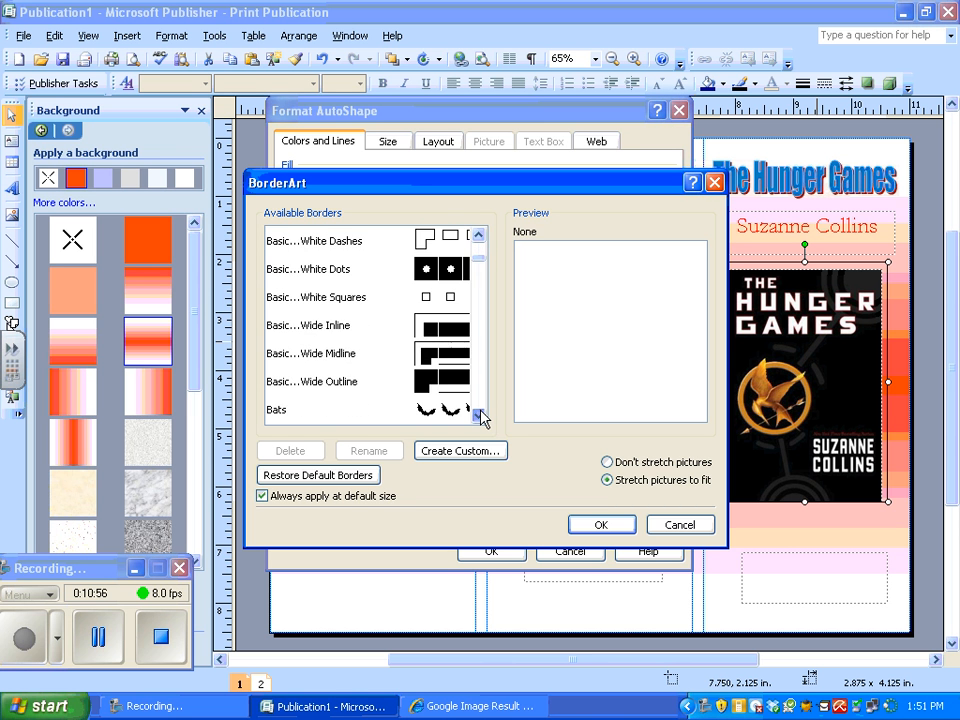
left_click(479, 416)
left_click(479, 416)
left_click(479, 416)
left_click(479, 416)
left_click(479, 416)
left_click(479, 416)
left_click(479, 416)
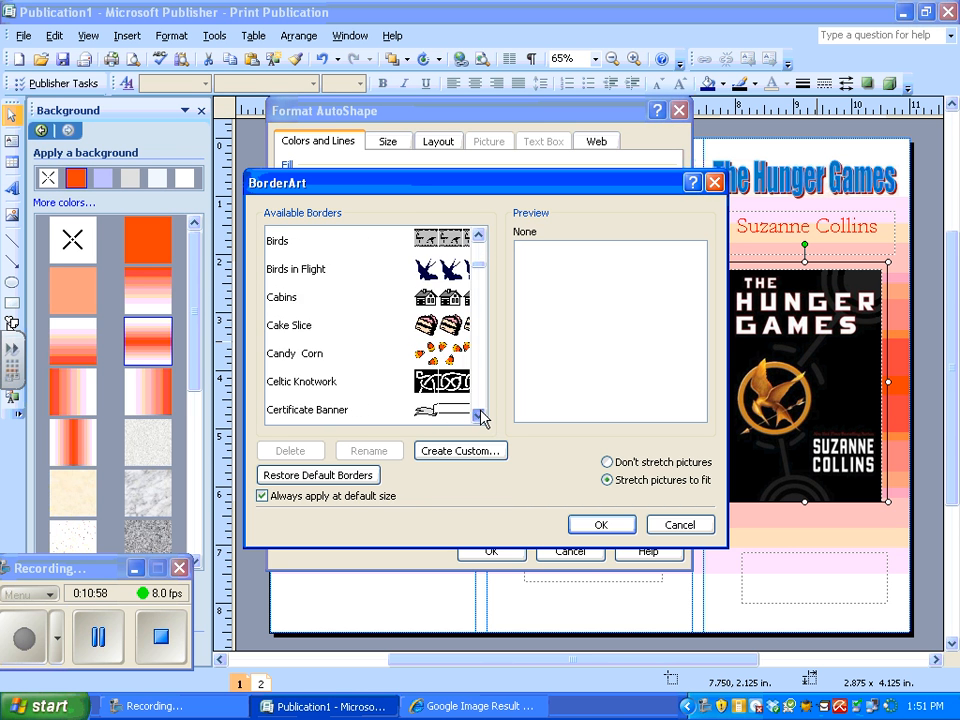
left_click(479, 416)
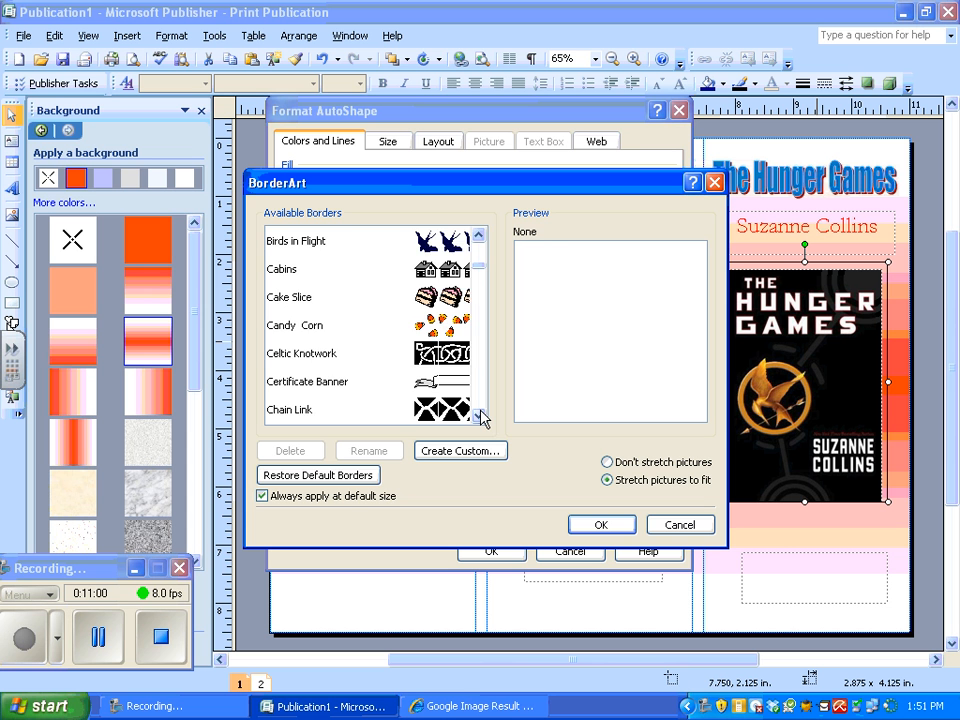
left_click(479, 416)
left_click(479, 416)
left_click(479, 416)
left_click(479, 416)
left_click(479, 416)
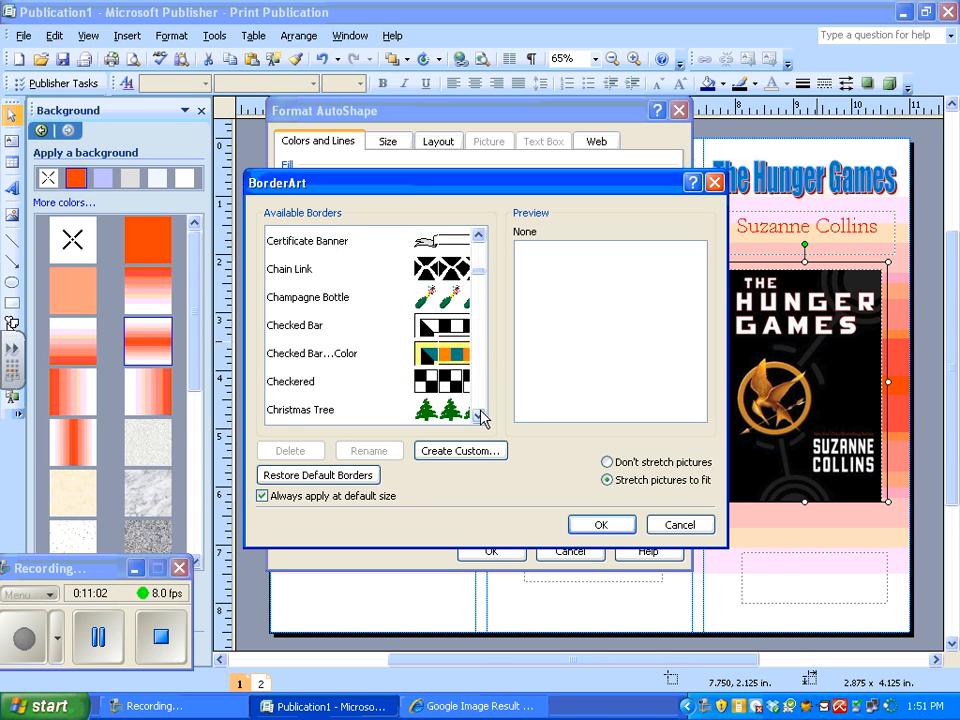
left_click(479, 416)
left_click(479, 416)
left_click(479, 416)
left_click(425, 355)
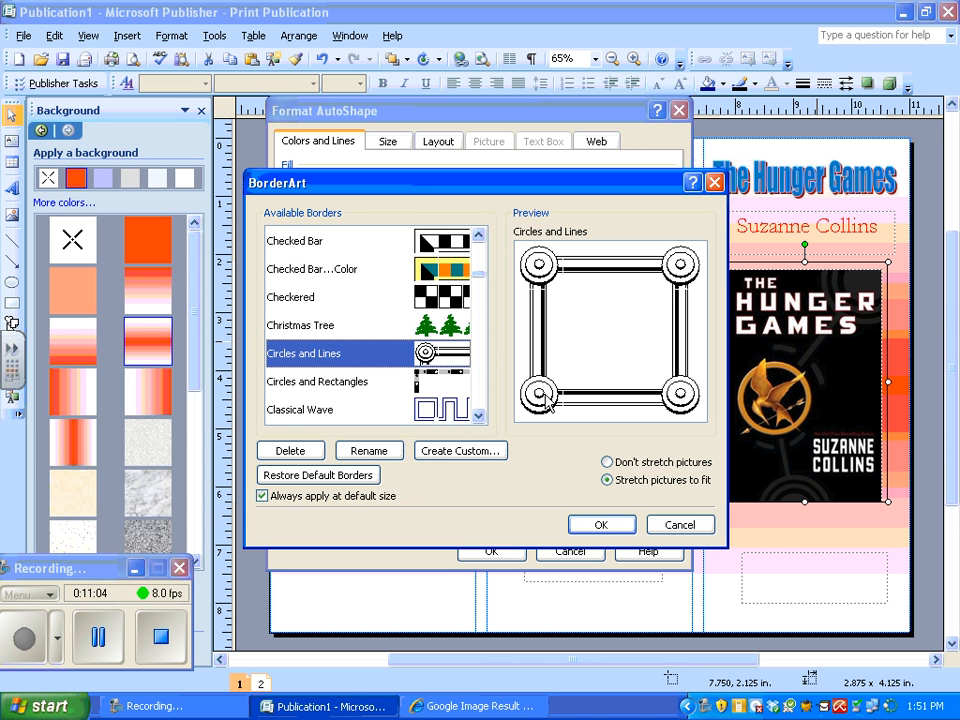
left_click(591, 528)
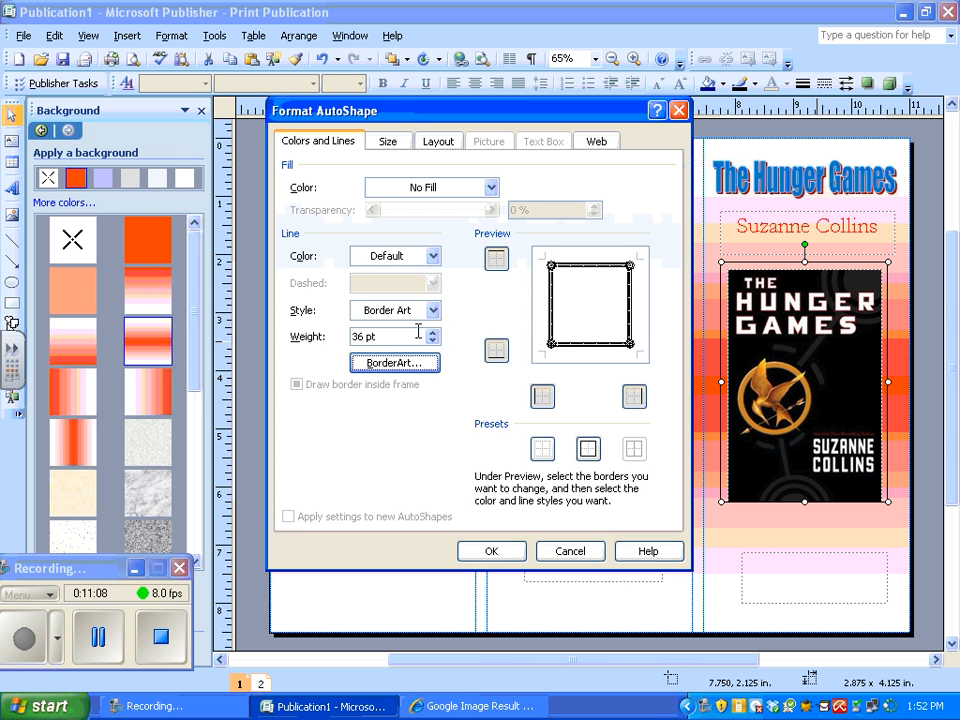
- Make the border blue with a 36.5 pt weight and apply it
left_click(431, 258)
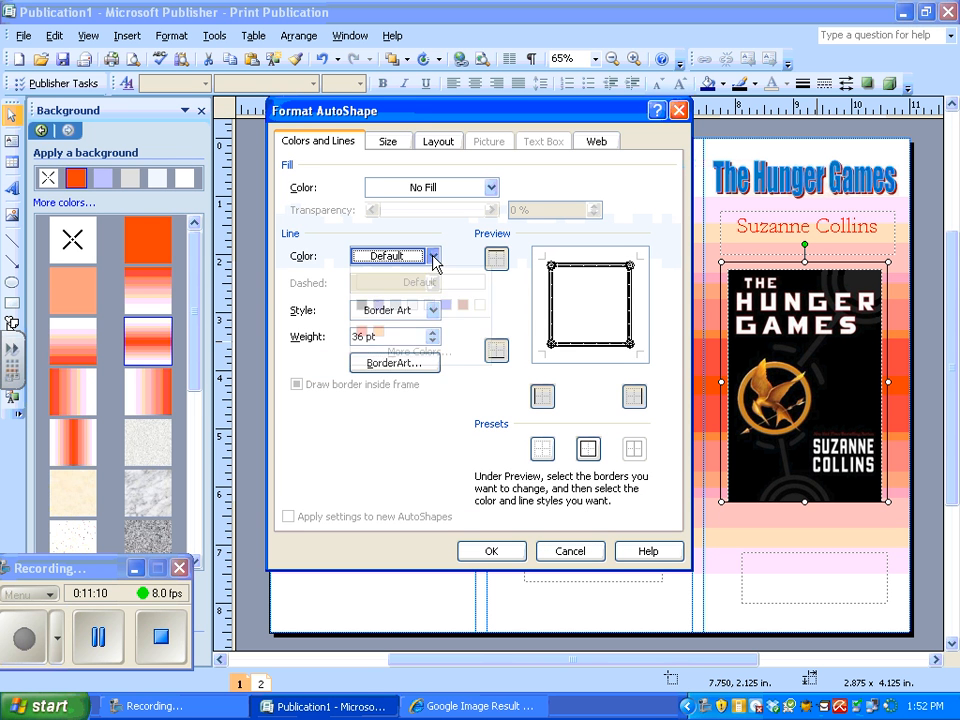
left_click(433, 258)
left_click(455, 313)
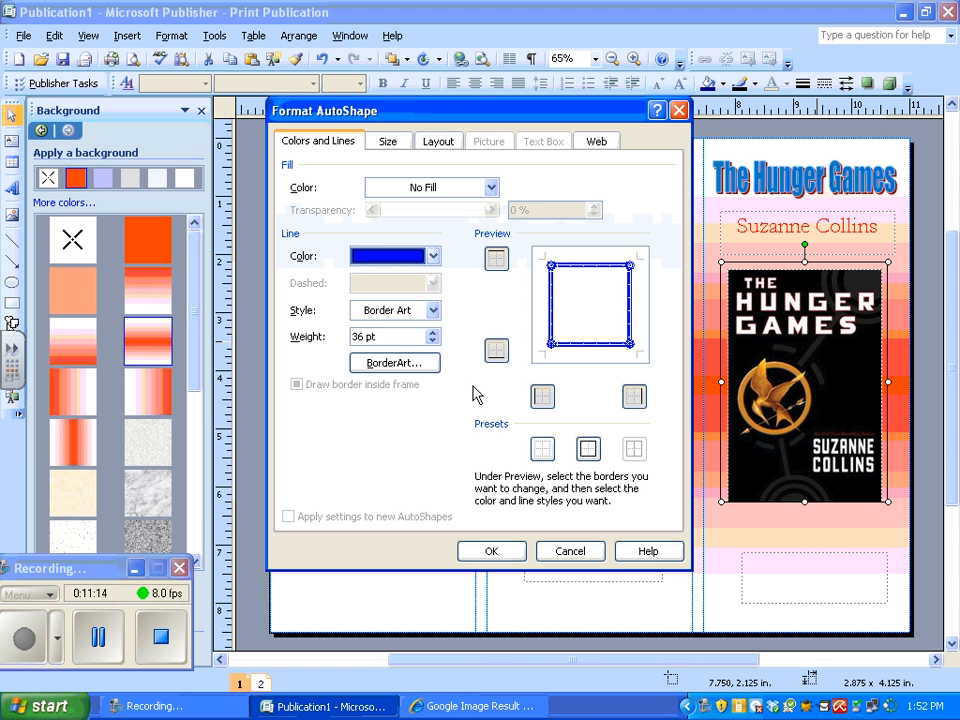
left_click(434, 335)
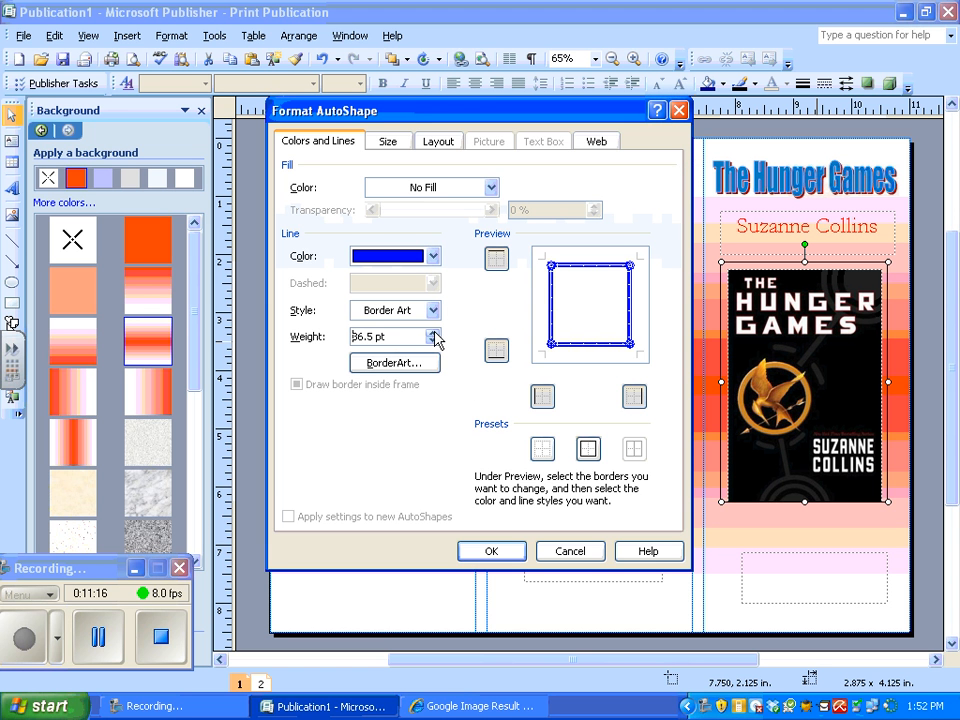
left_click(433, 335)
left_click(489, 551)
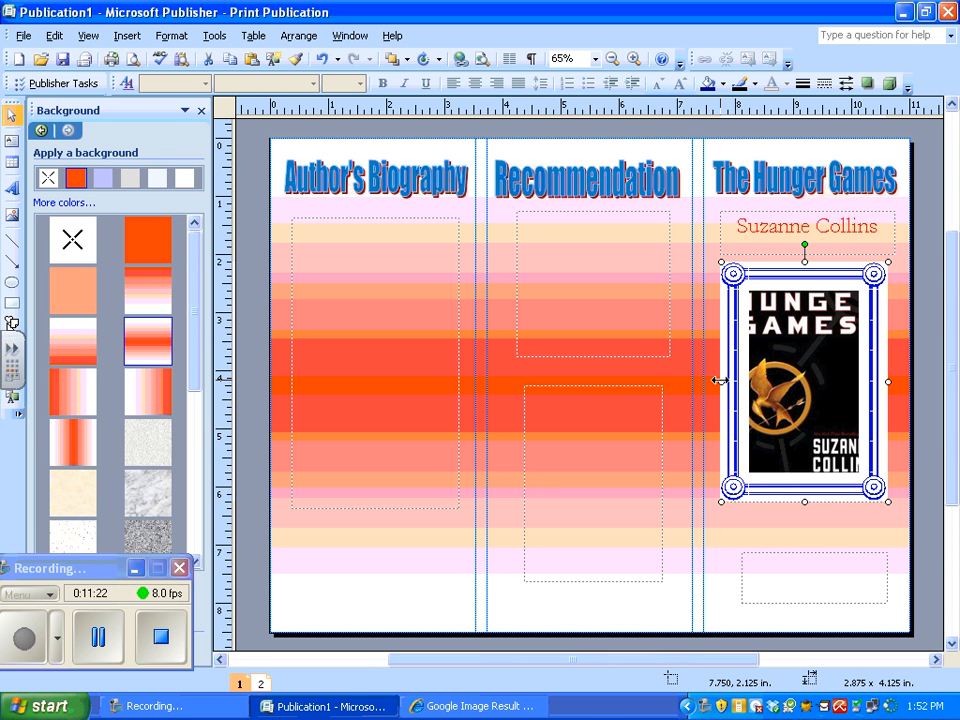
- Resize the frame on all sides and stretch the cover picture inside it
left_click_drag(712, 377, 697, 377)
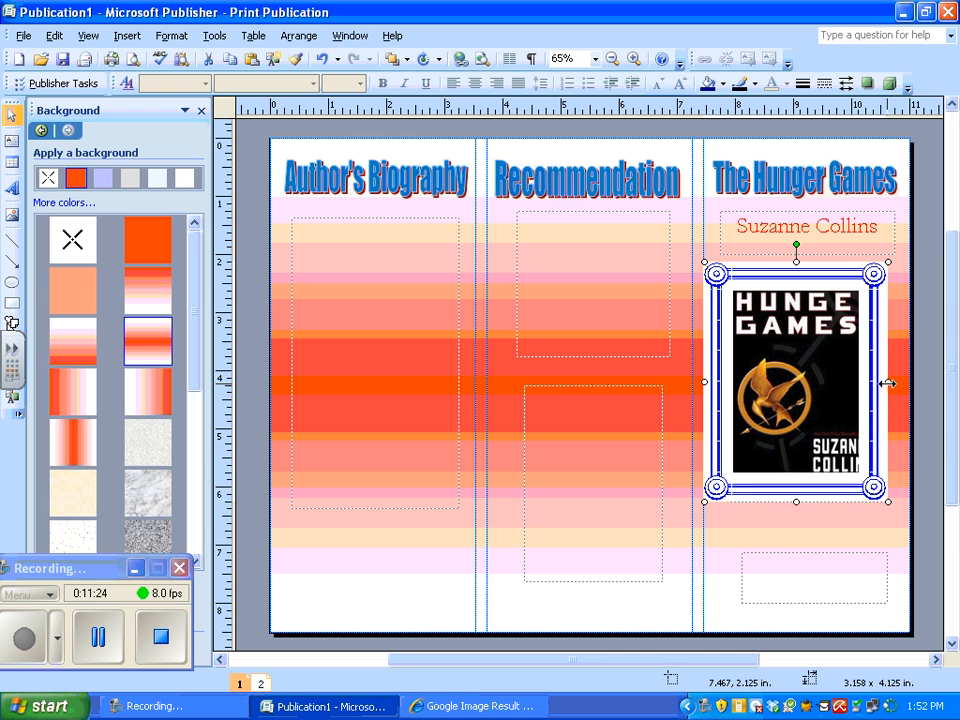
left_click_drag(888, 381, 895, 381)
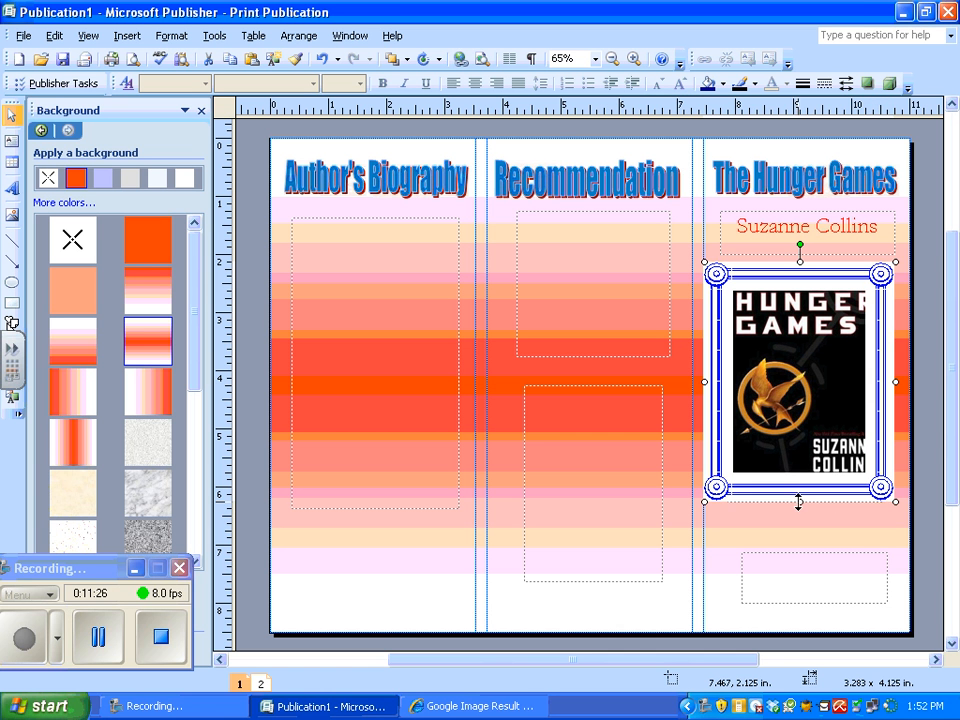
left_click_drag(800, 502, 799, 516)
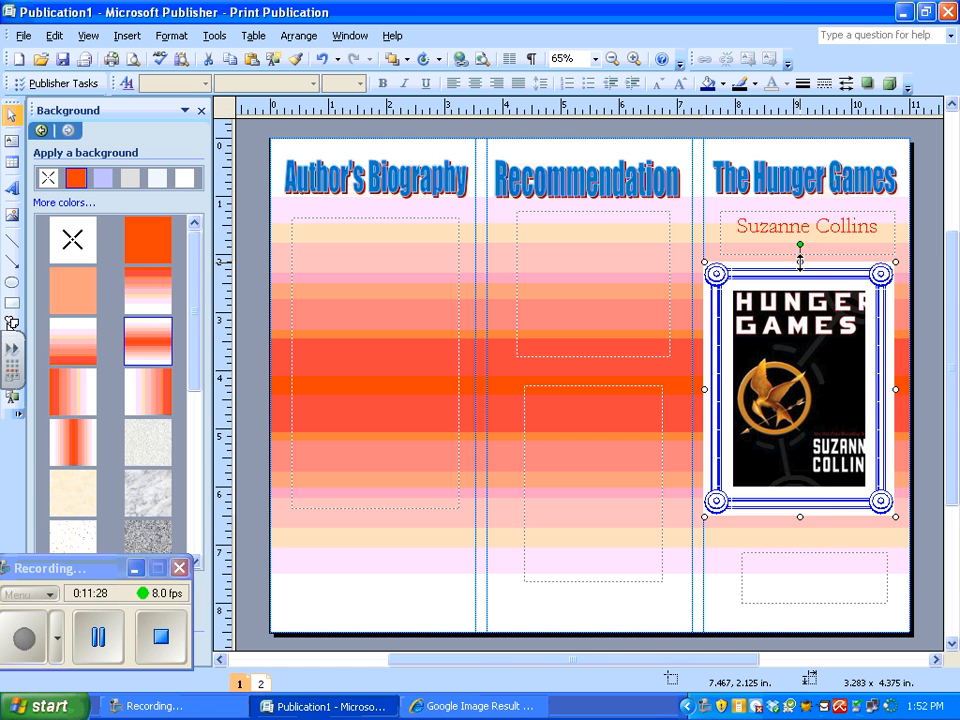
left_click_drag(800, 258, 800, 251)
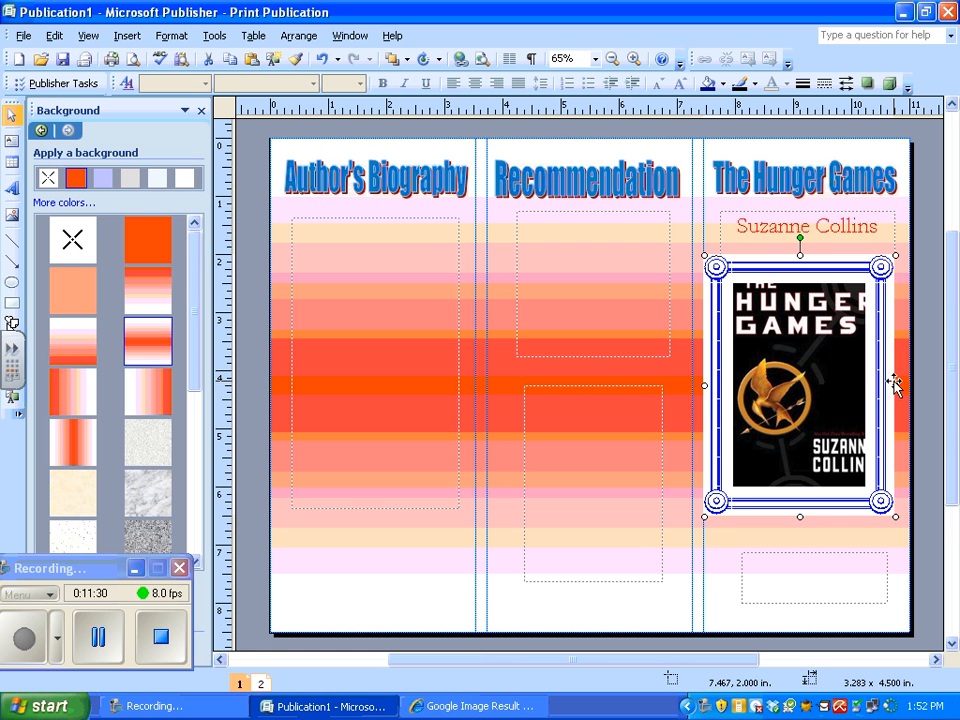
left_click_drag(894, 386, 909, 385)
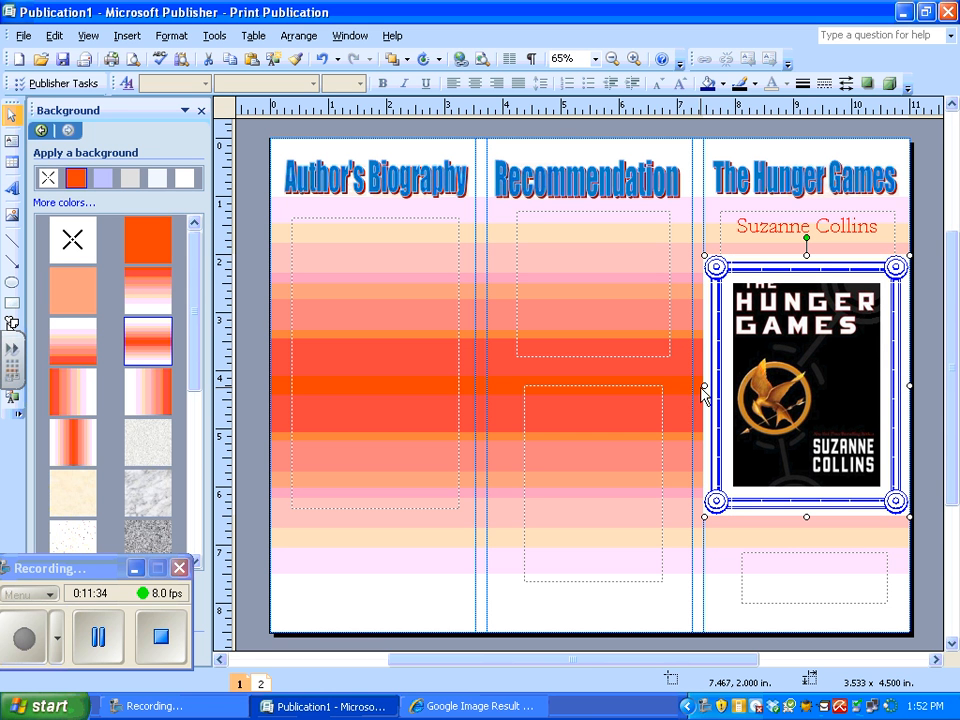
left_click_drag(909, 386, 901, 386)
left_click(813, 388)
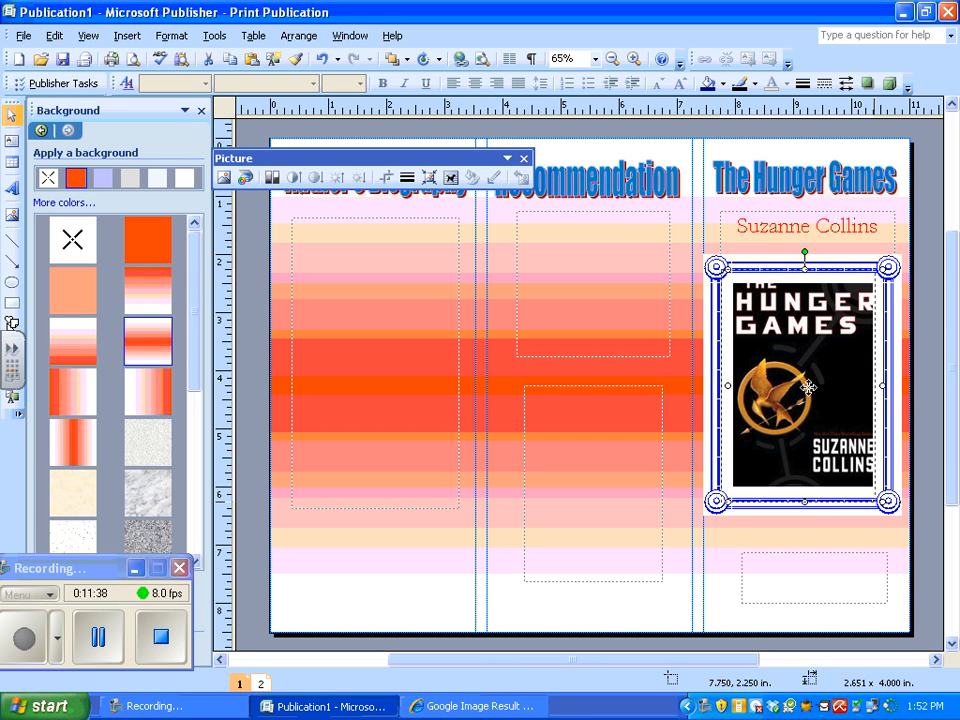
left_click_drag(813, 388, 806, 388)
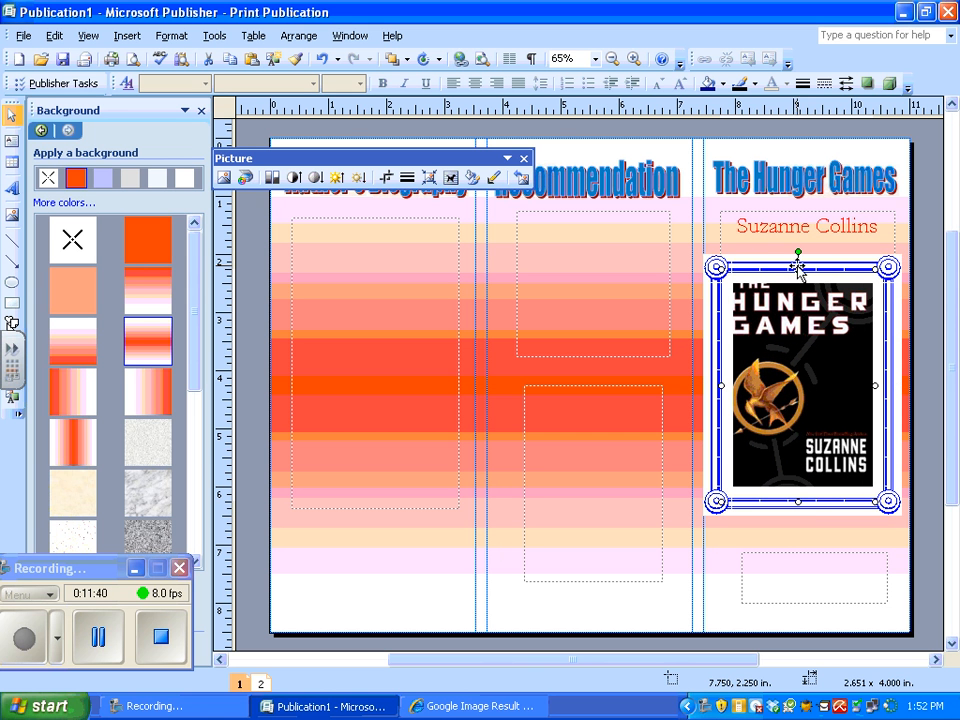
left_click_drag(797, 264, 797, 254)
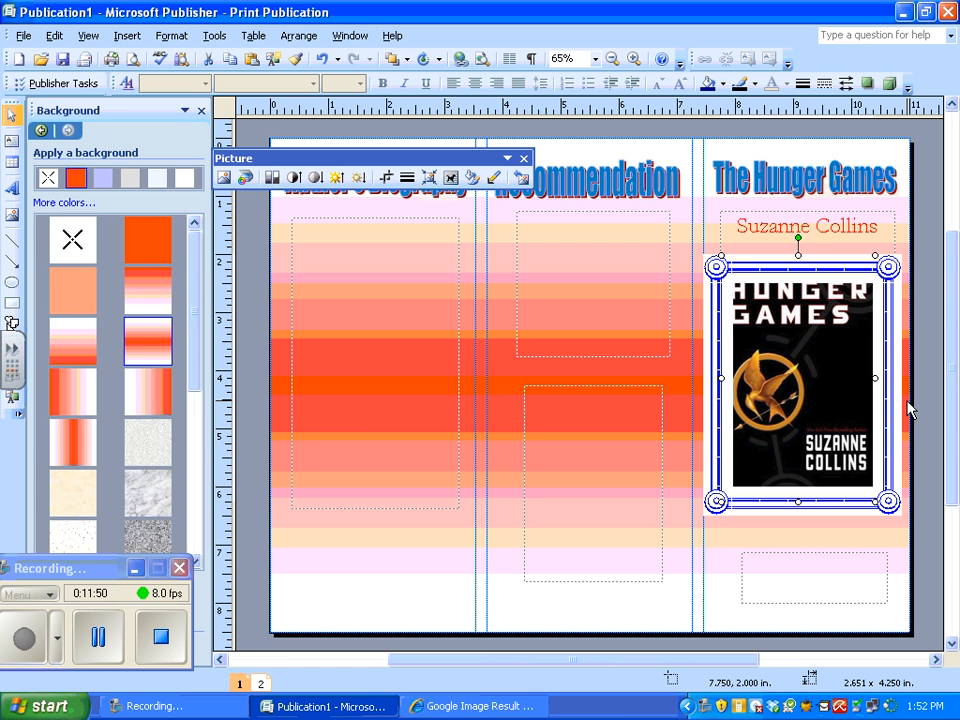
- Undo the resizing, crop and frame changes until the full cover is restored
key("ctrl+z")
key("Right")
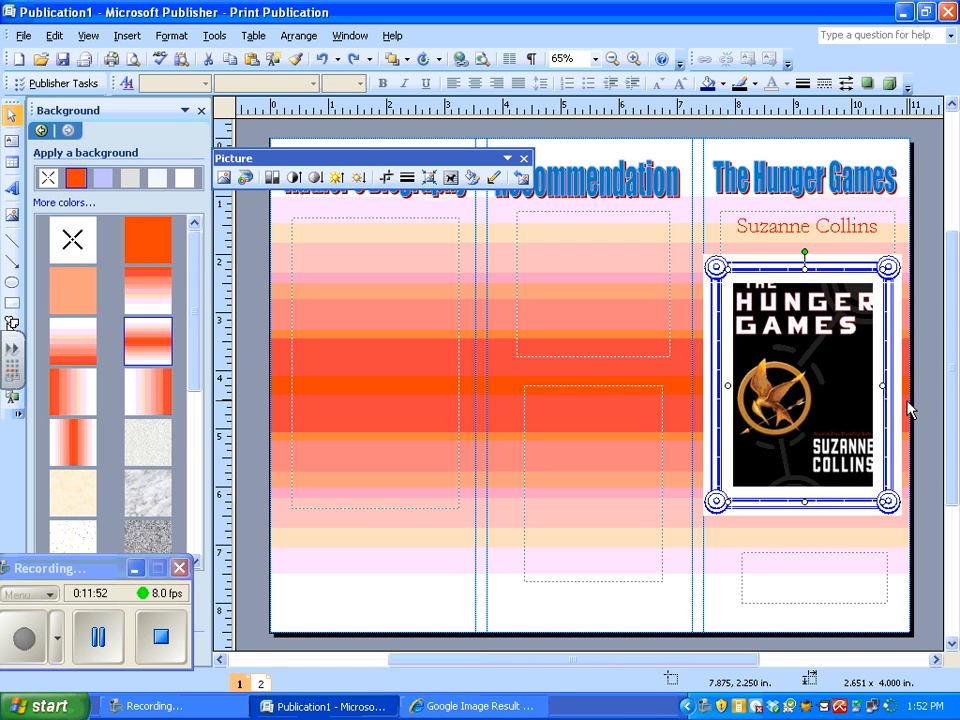
key("ctrl+z")
key("ctrl+z")
key("ctrl+z")
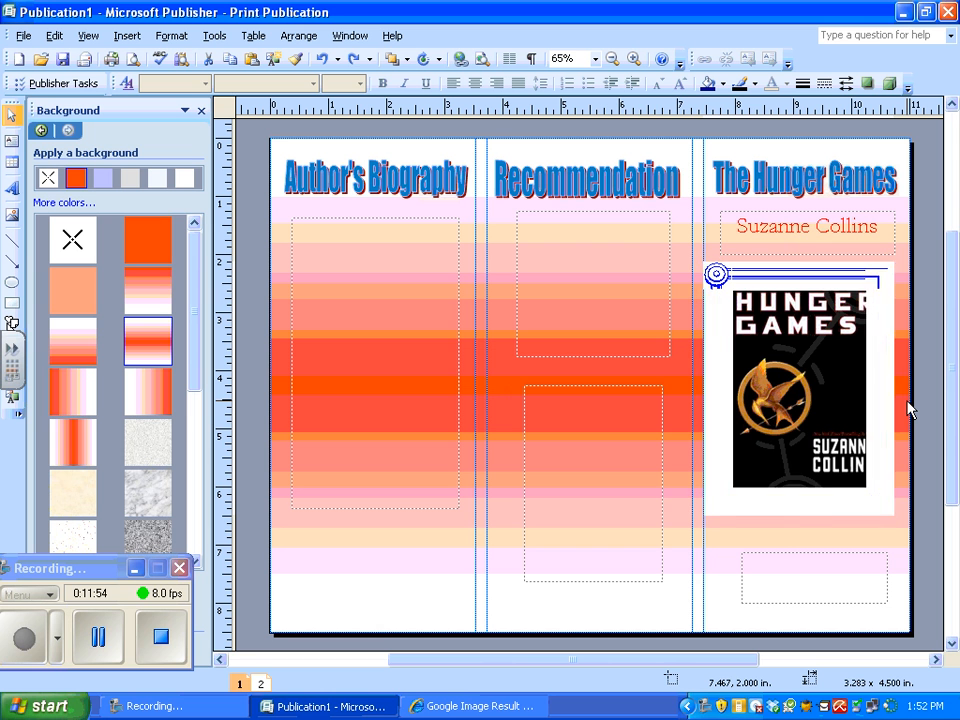
key("ctrl+z")
key("ctrl+z")
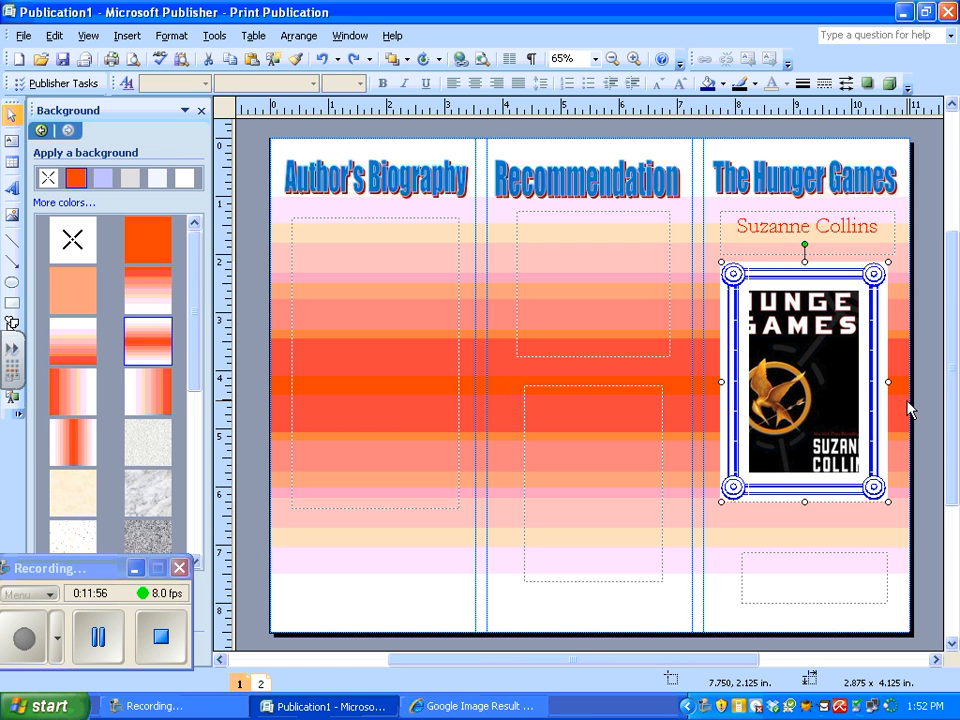
key("ctrl+z")
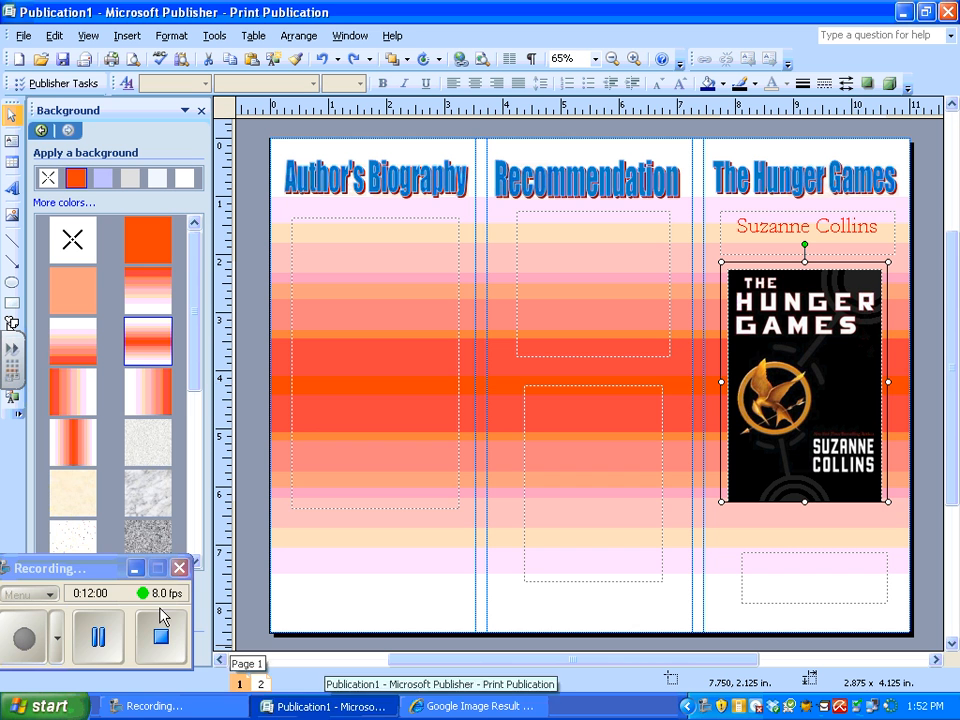
left_click(99, 638)
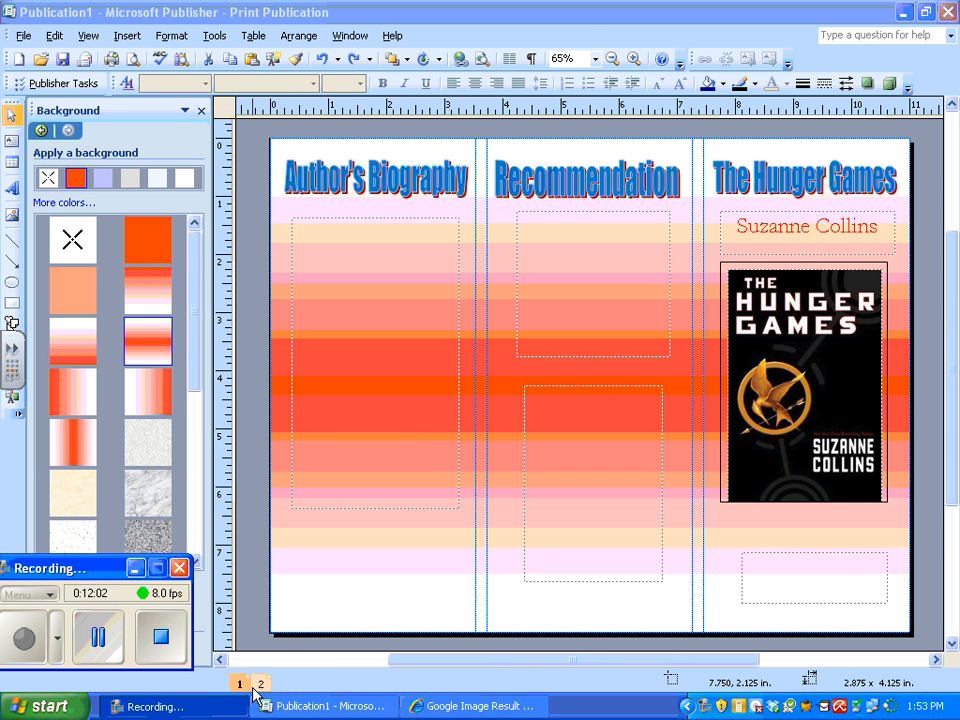
- Apply the orange horizontal gradient background to page 2
left_click(259, 685)
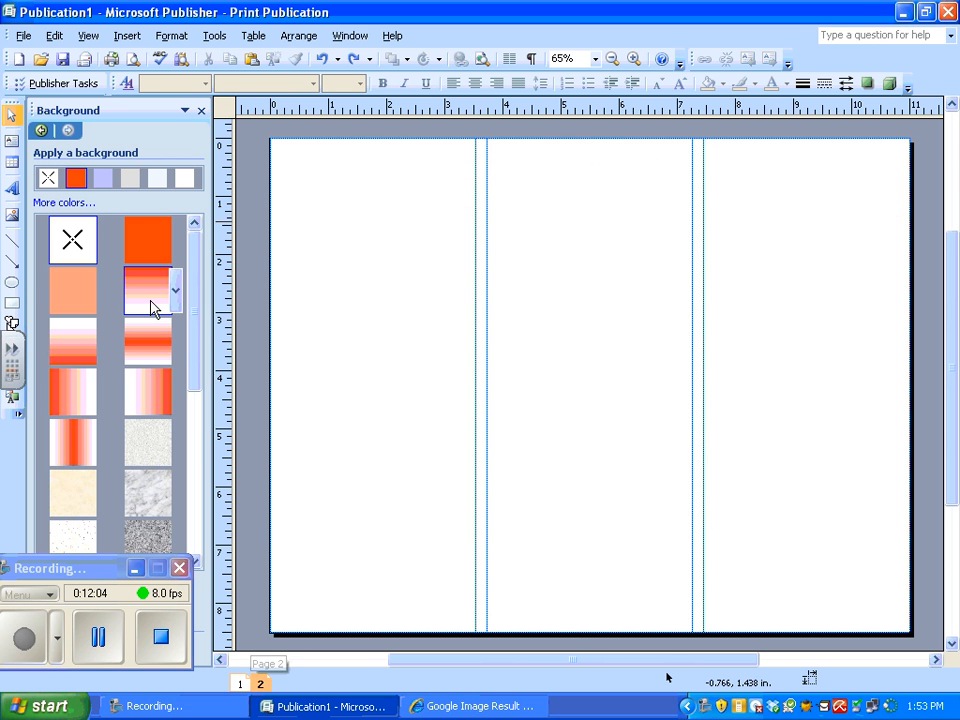
left_click(150, 341)
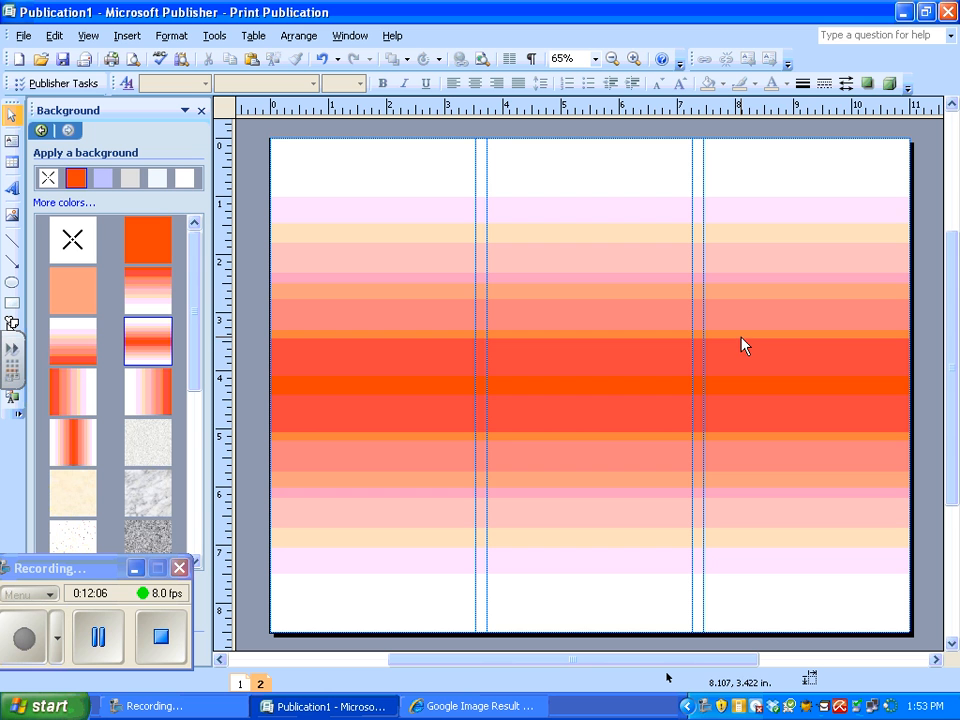
- Draw two text boxes in page 2's left panel and tall ones in the middle and right panels
left_click(11, 141)
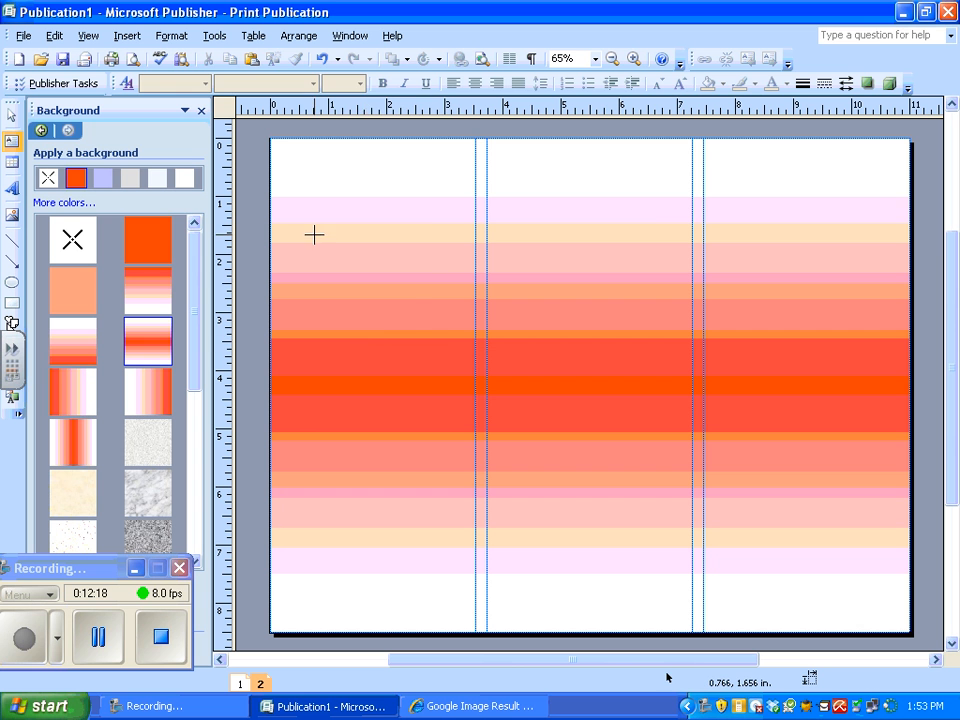
left_click_drag(311, 230, 446, 339)
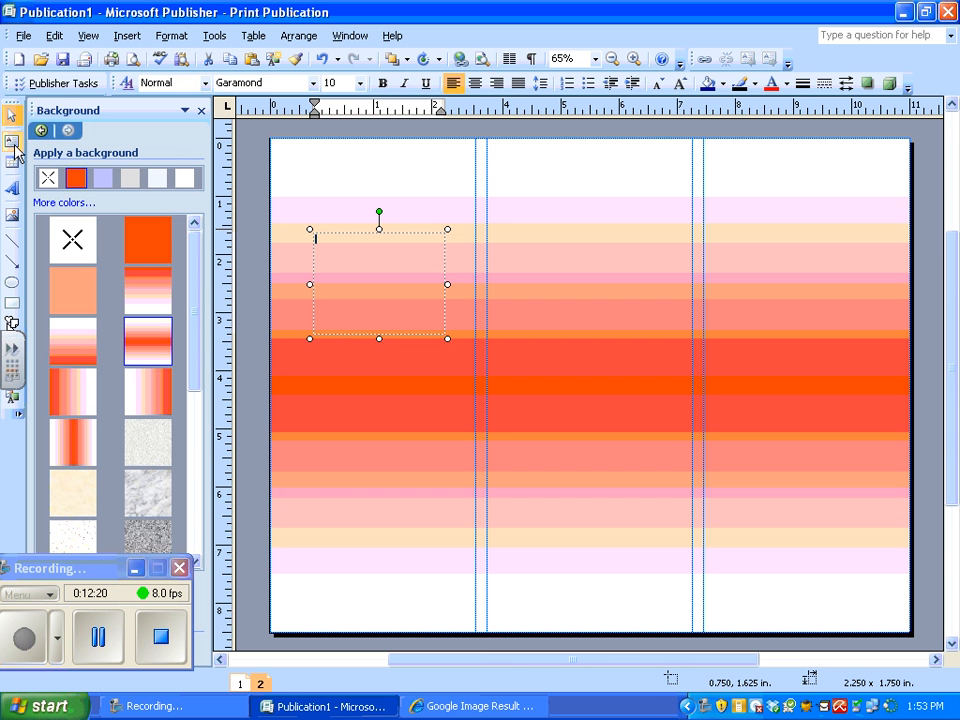
left_click(11, 141)
left_click_drag(319, 415, 447, 563)
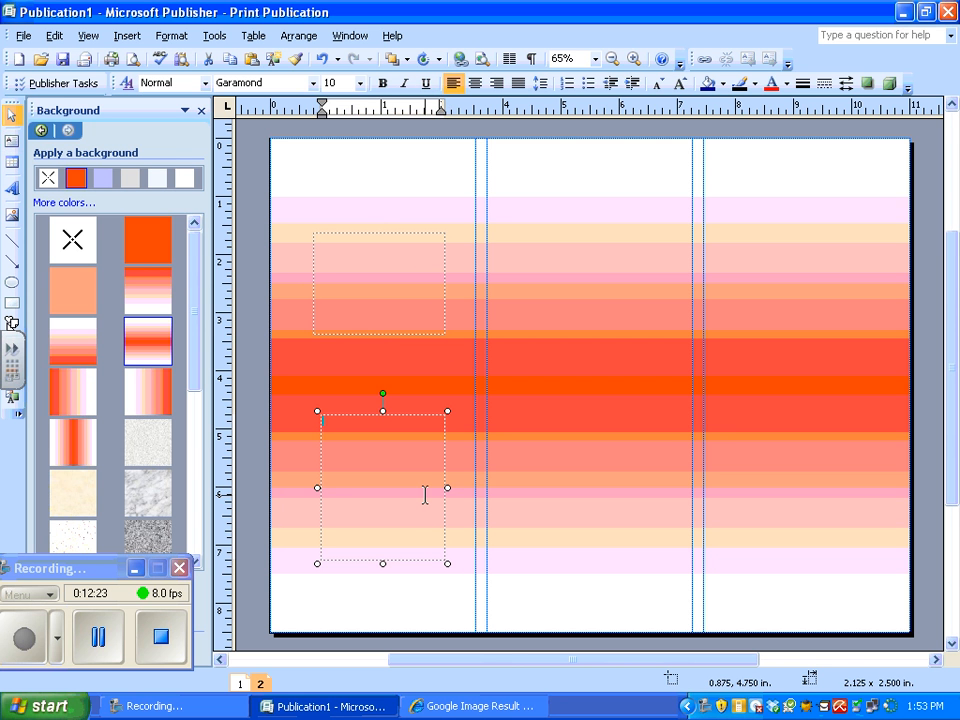
left_click(11, 141)
left_click_drag(523, 182, 670, 598)
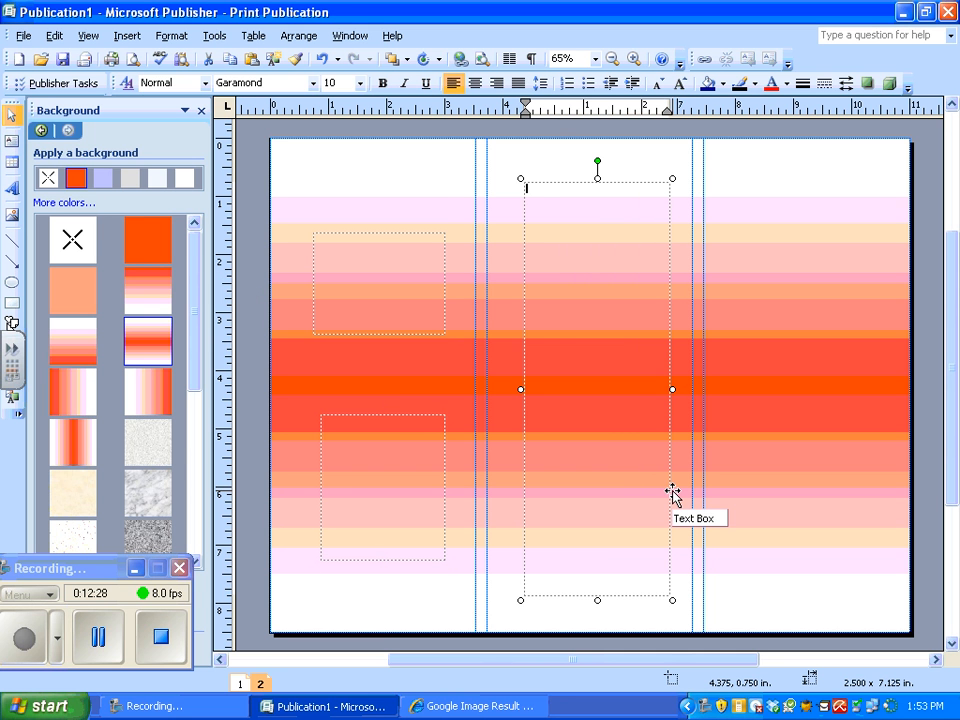
left_click(11, 141)
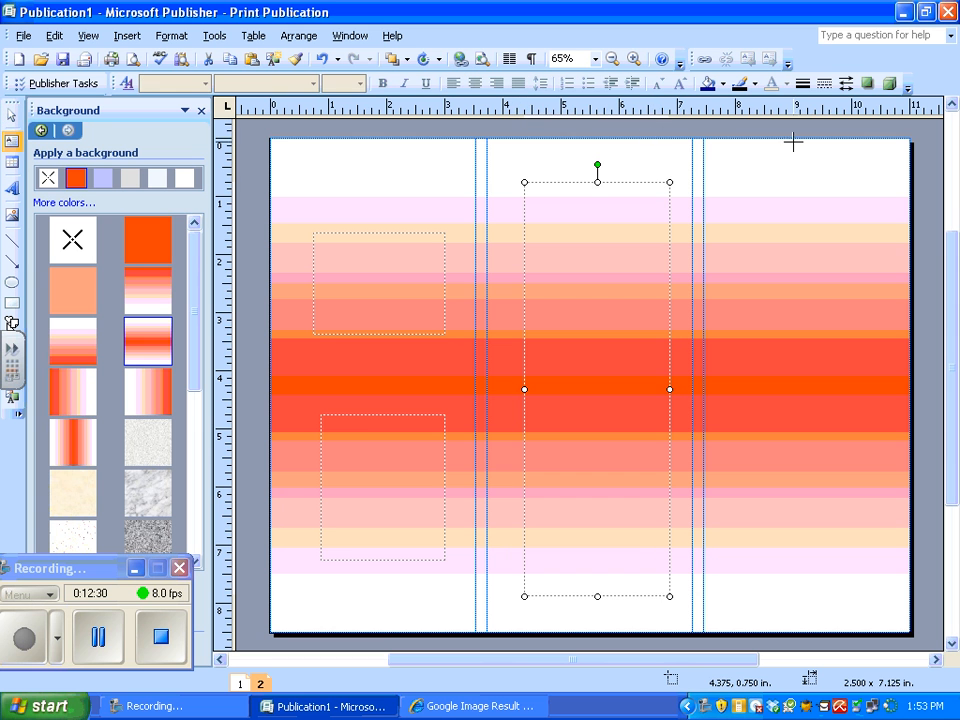
left_click_drag(743, 182, 873, 567)
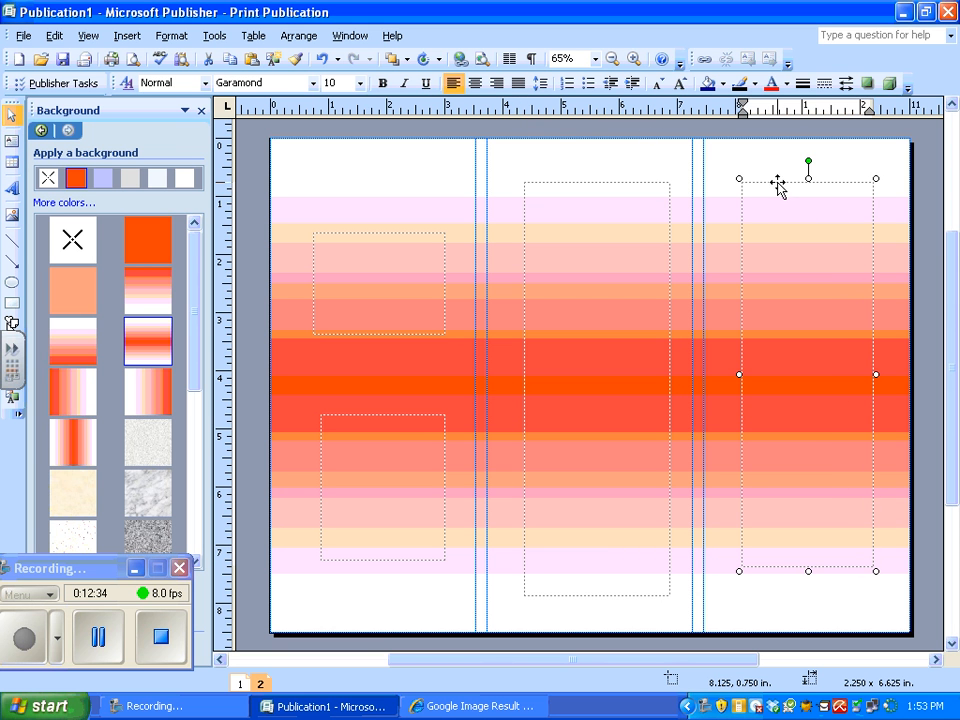
left_click(12, 188)
- Create a blue shadowed WordArt reading 'List of characters' and fit it atop the right panel
left_click(569, 287)
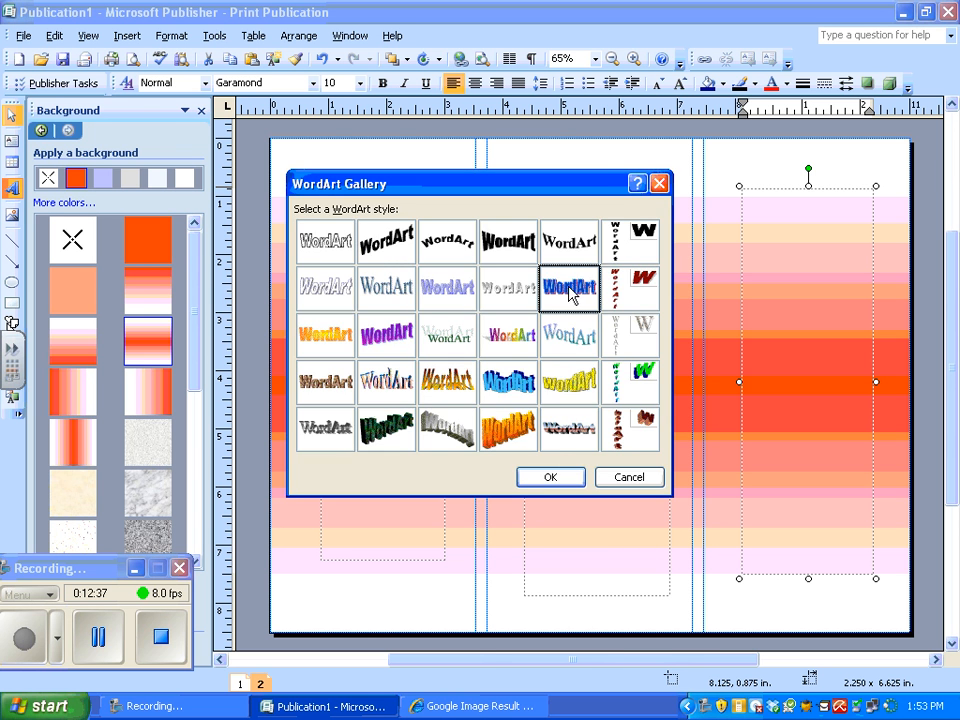
left_click(548, 478)
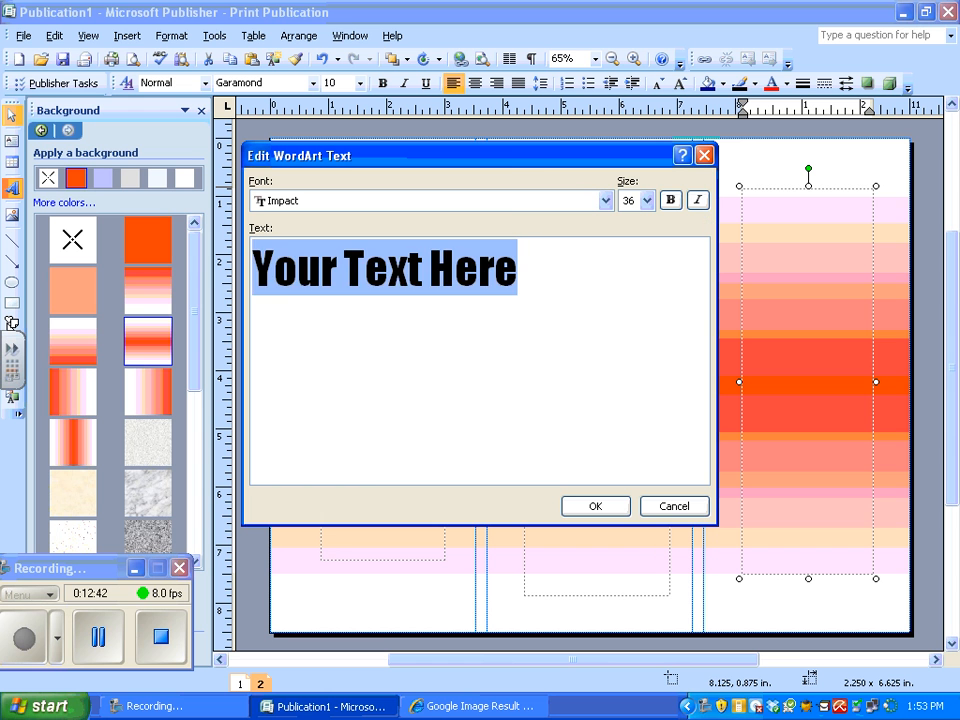
type("List of ")
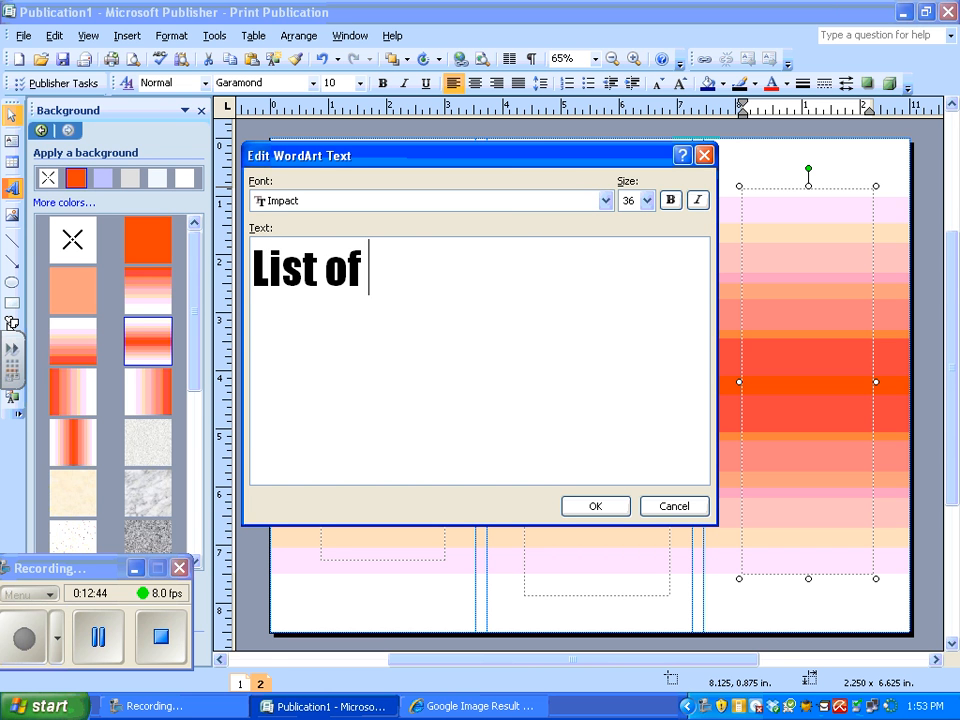
type("characters")
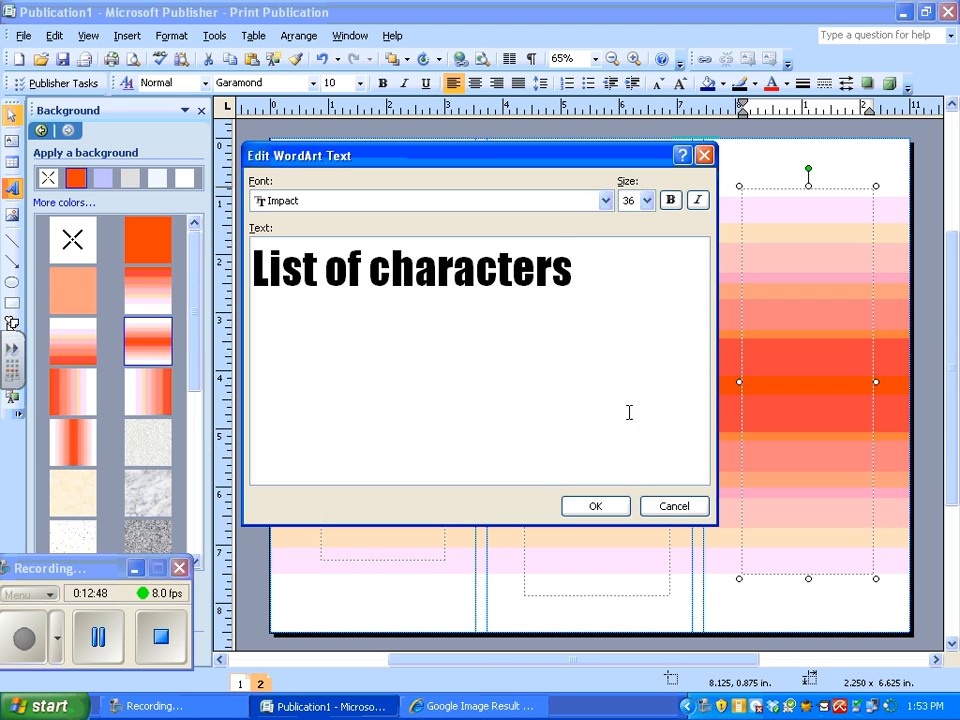
left_click(595, 507)
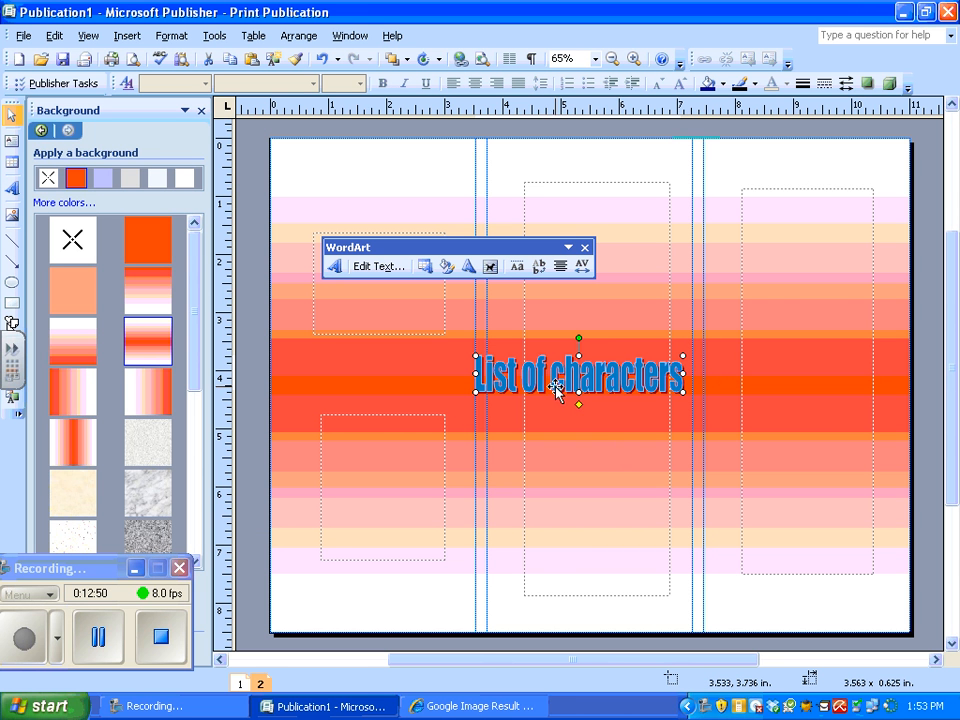
left_click_drag(559, 378, 759, 192)
left_click_drag(692, 187, 704, 187)
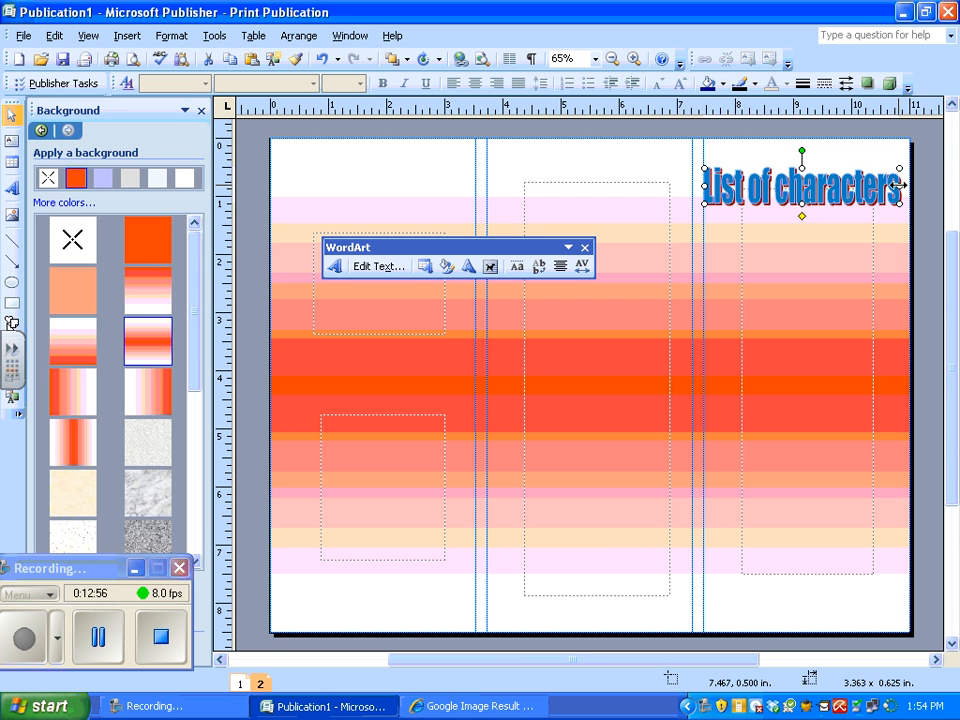
mouse_move(899, 186)
left_mouse_down()
mouse_move(862, 192)
mouse_move(903, 186)
left_mouse_up()
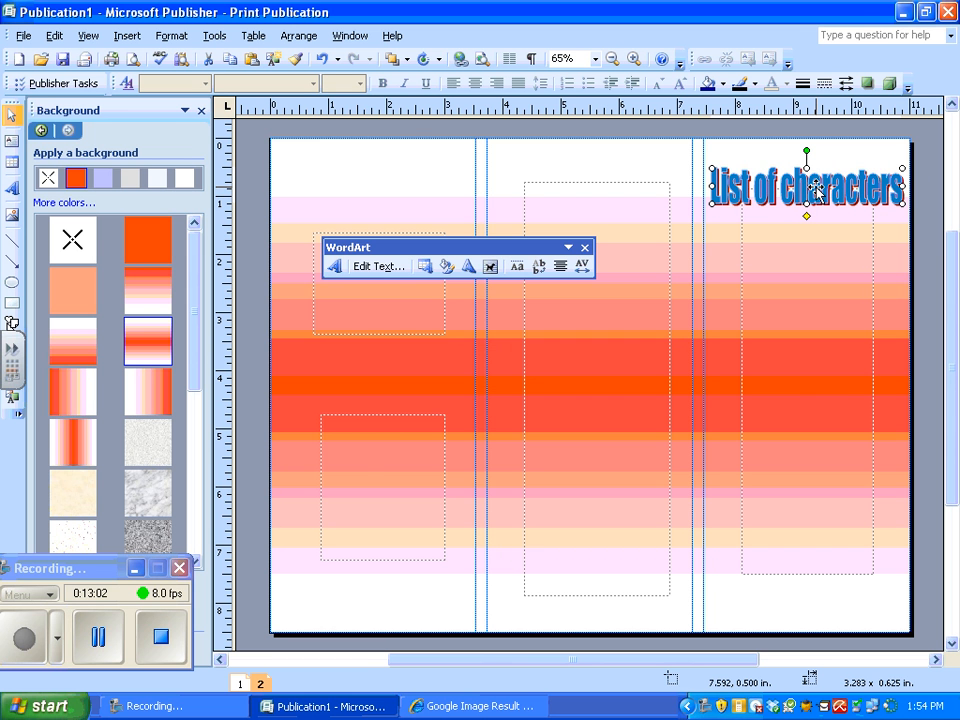
- Edit the WordArt text to capitalise it as 'List of Characters'
double_click(820, 196)
left_click(390, 269)
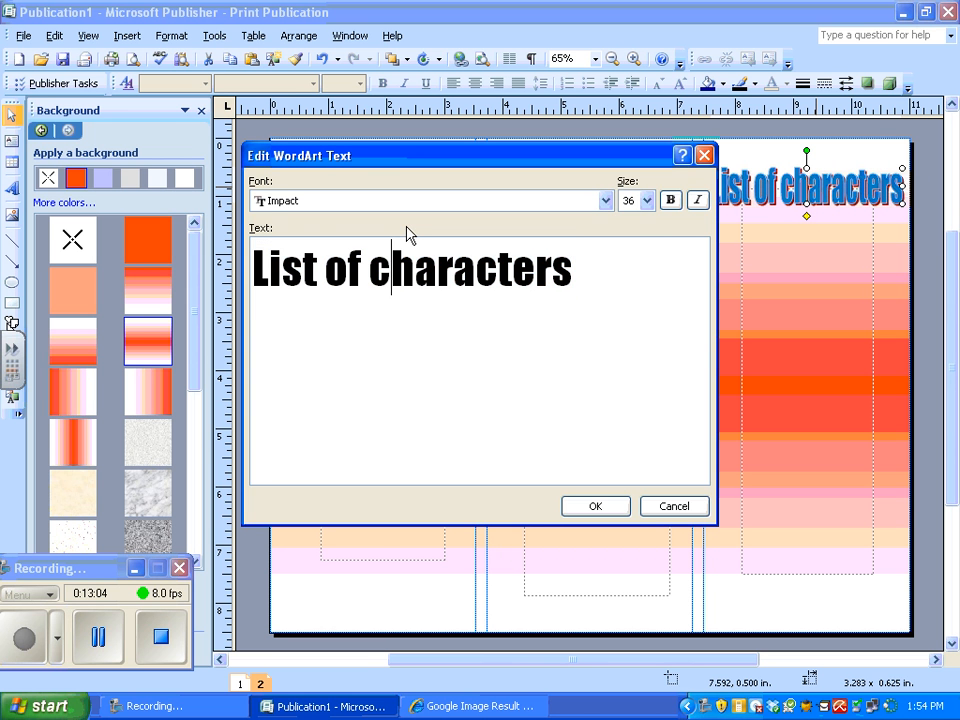
key("BackSpace")
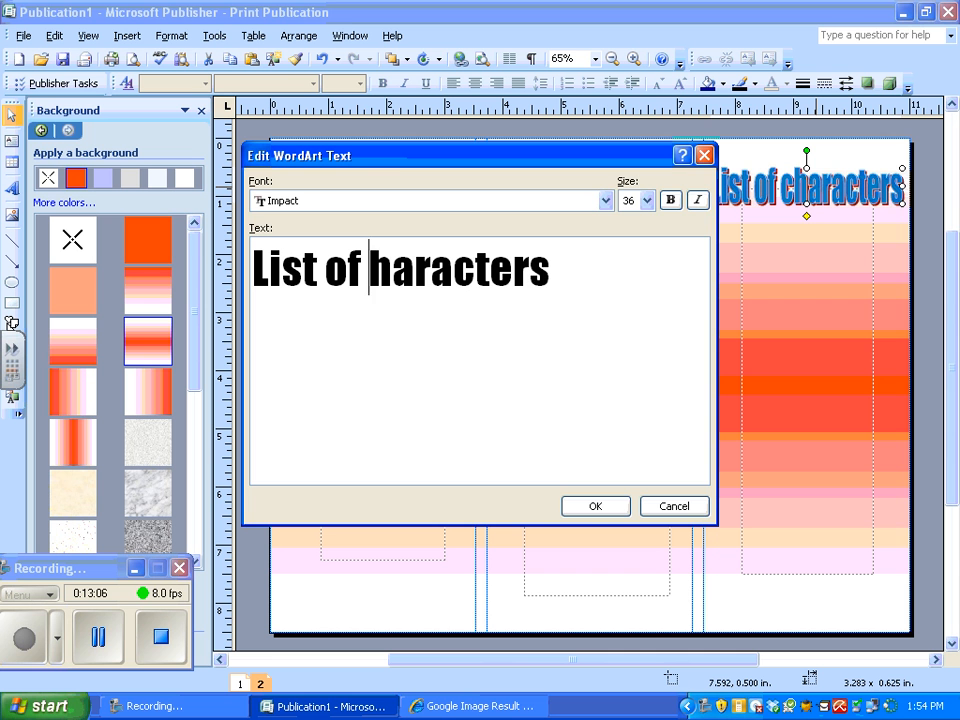
type("C")
left_click(590, 508)
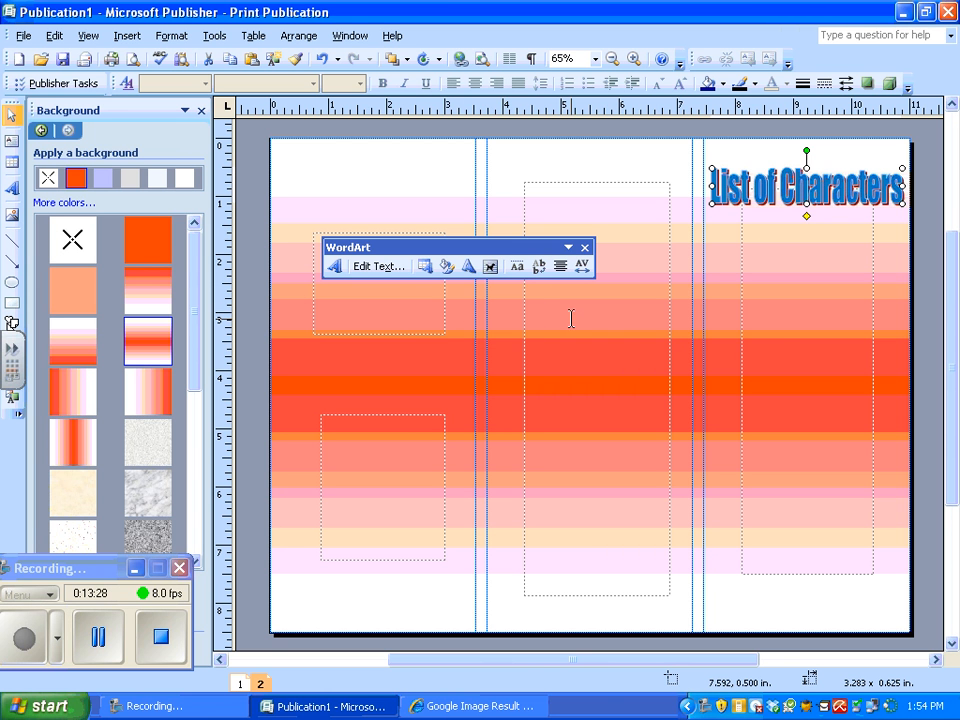
left_click(98, 646)
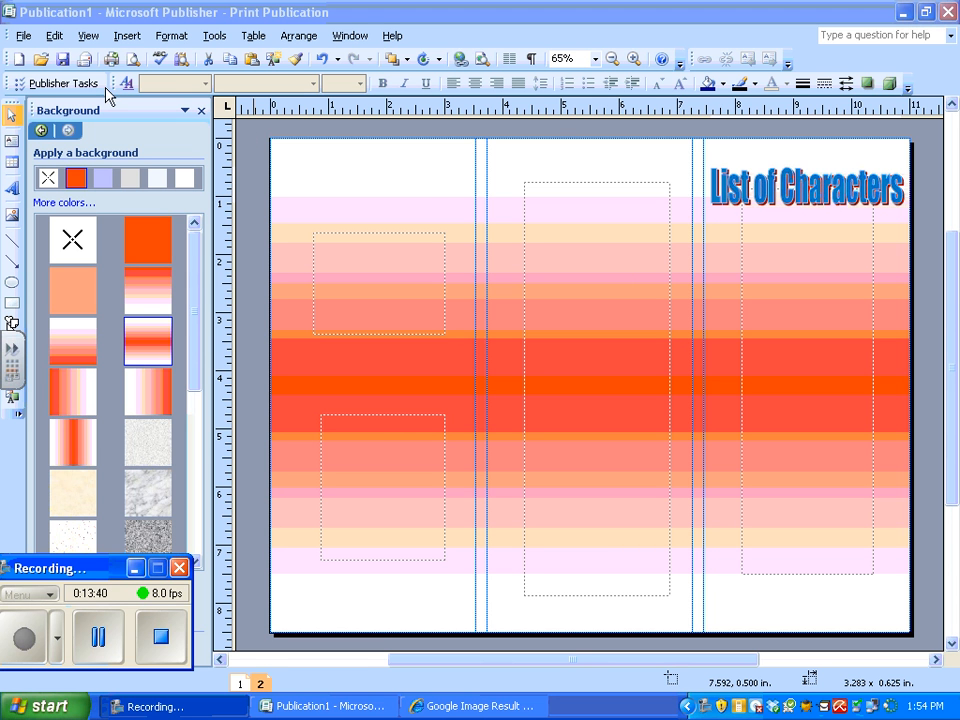
left_click(24, 38)
left_click(24, 38)
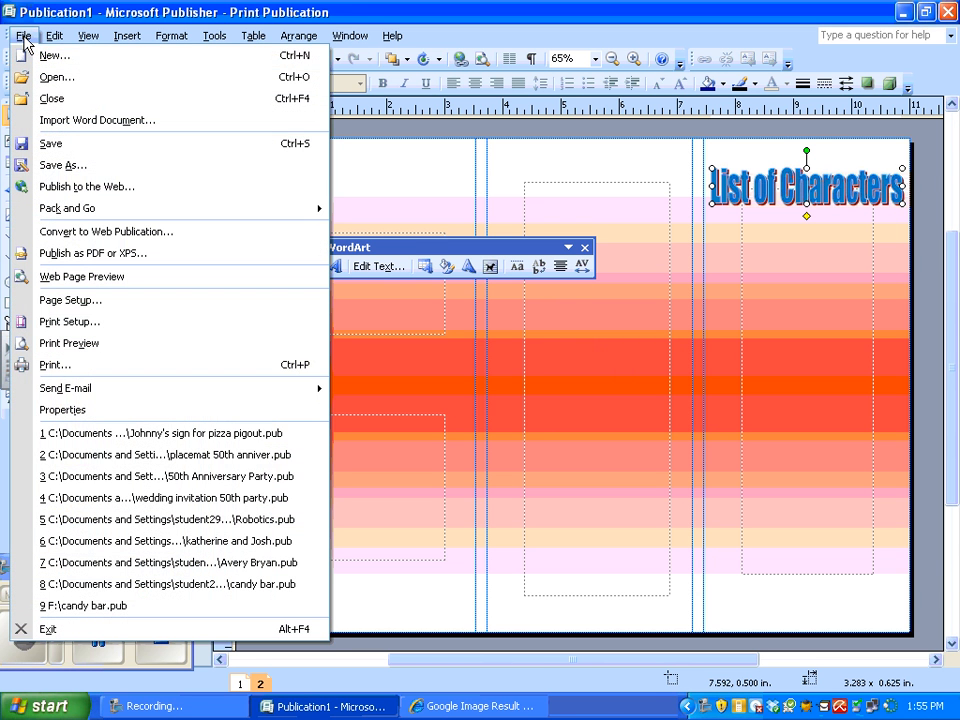
left_click(55, 165)
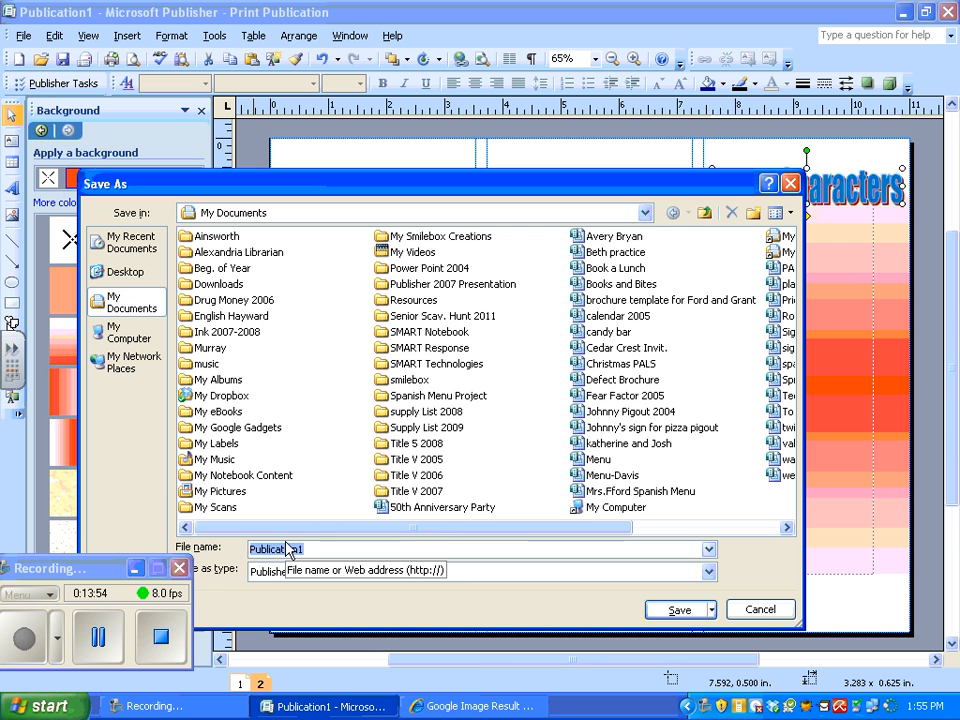
type("Beth Thurma")
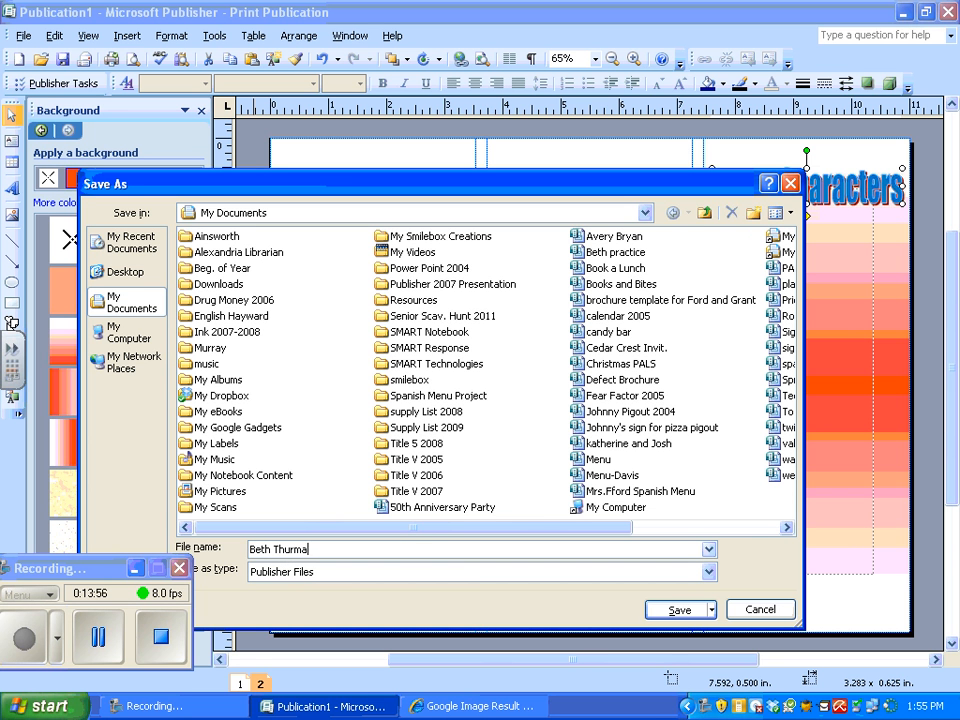
type("n Period 2")
left_click(677, 612)
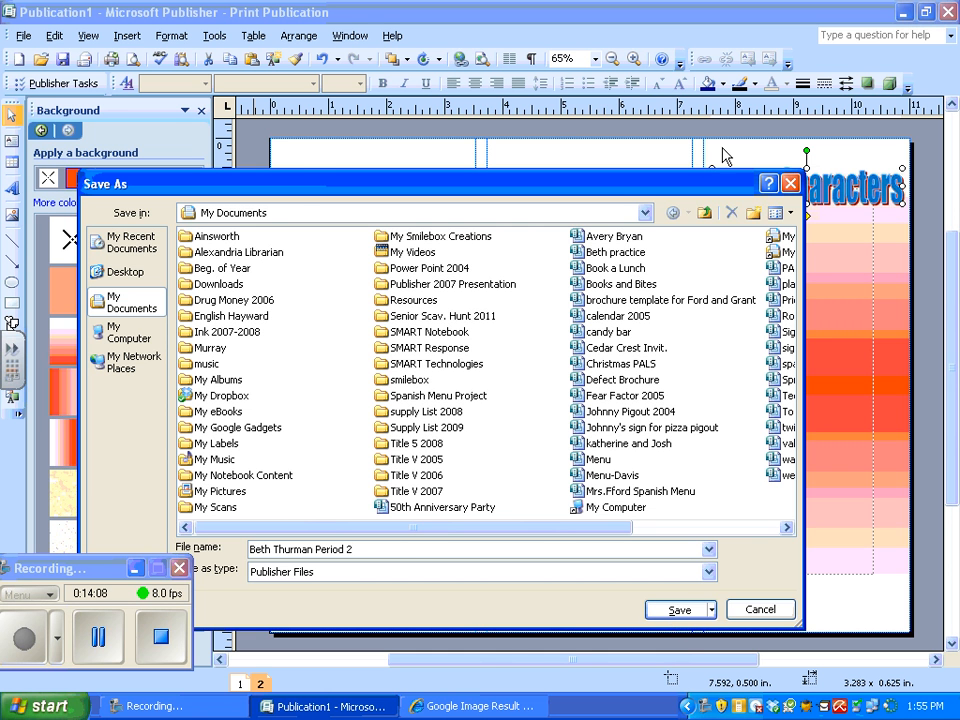
left_click(646, 214)
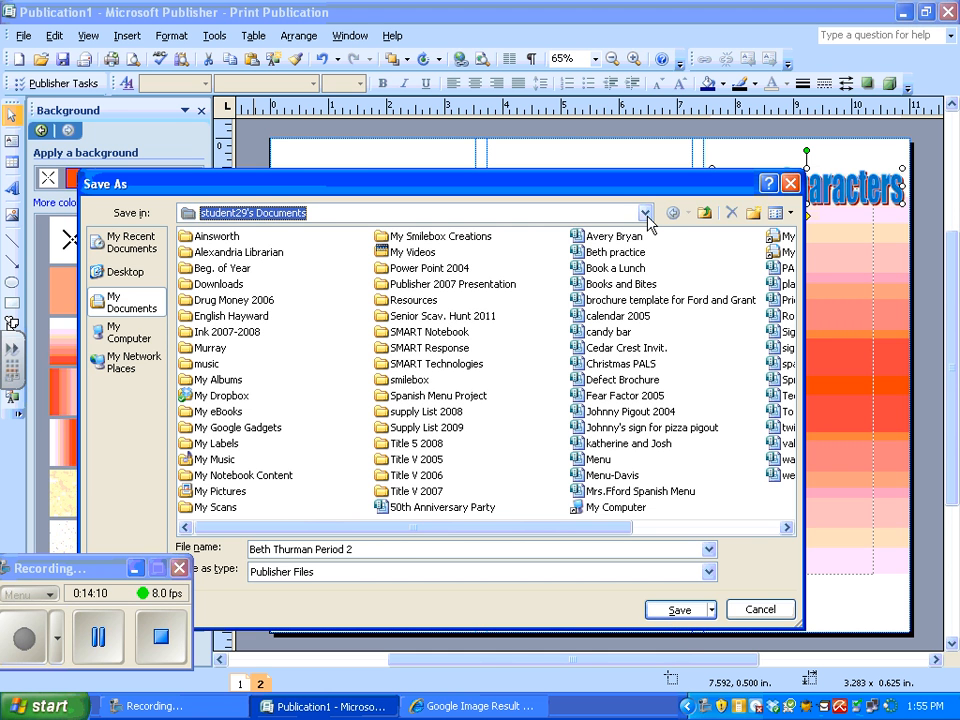
left_click(240, 321)
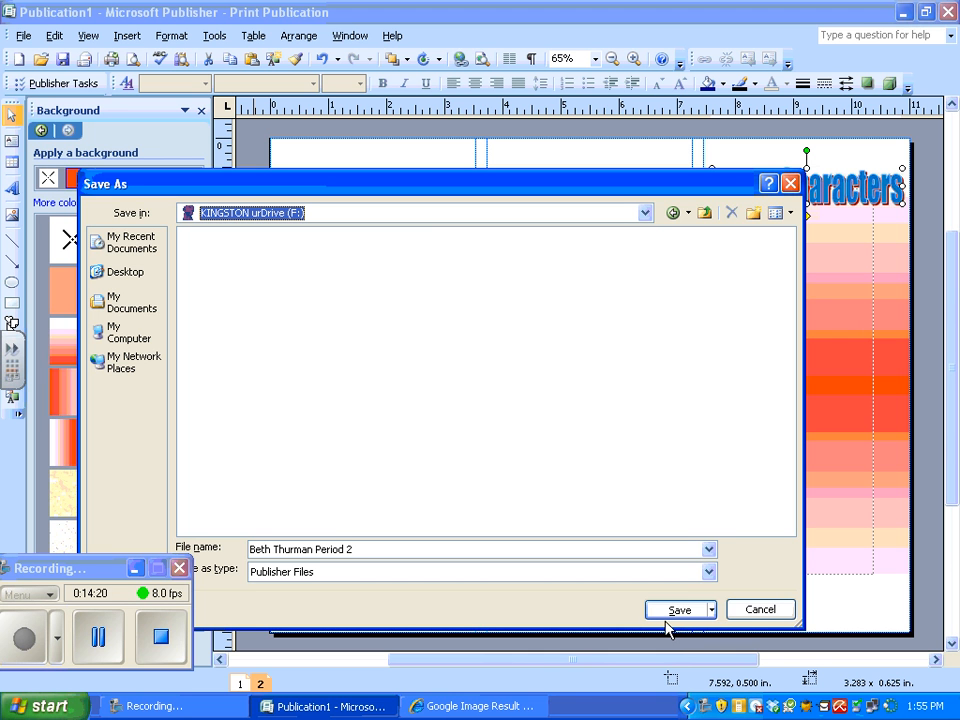
left_click(745, 616)
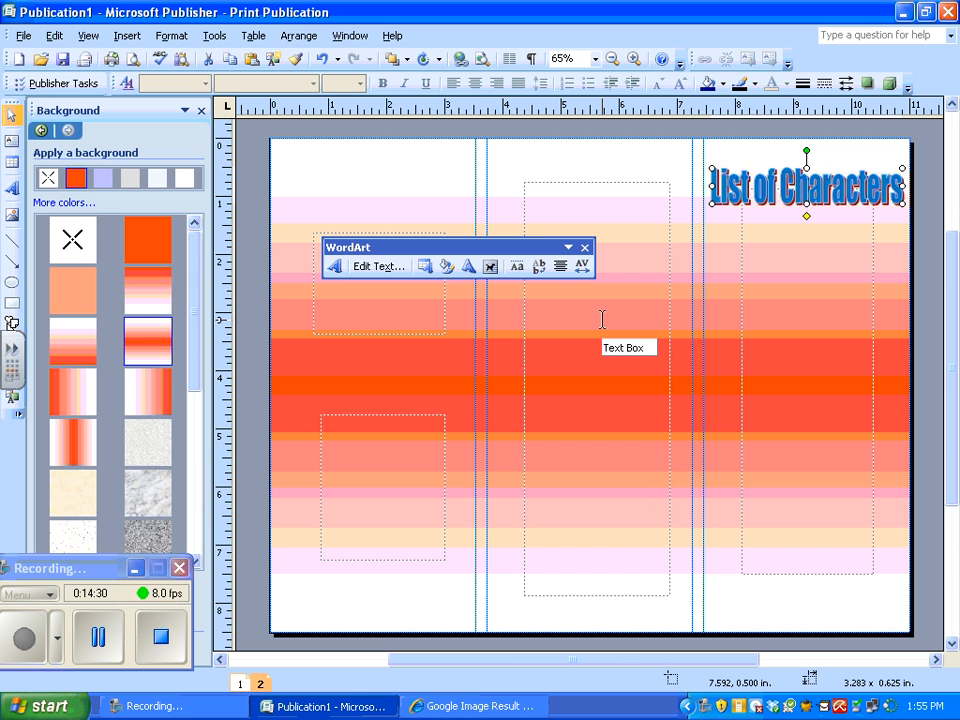